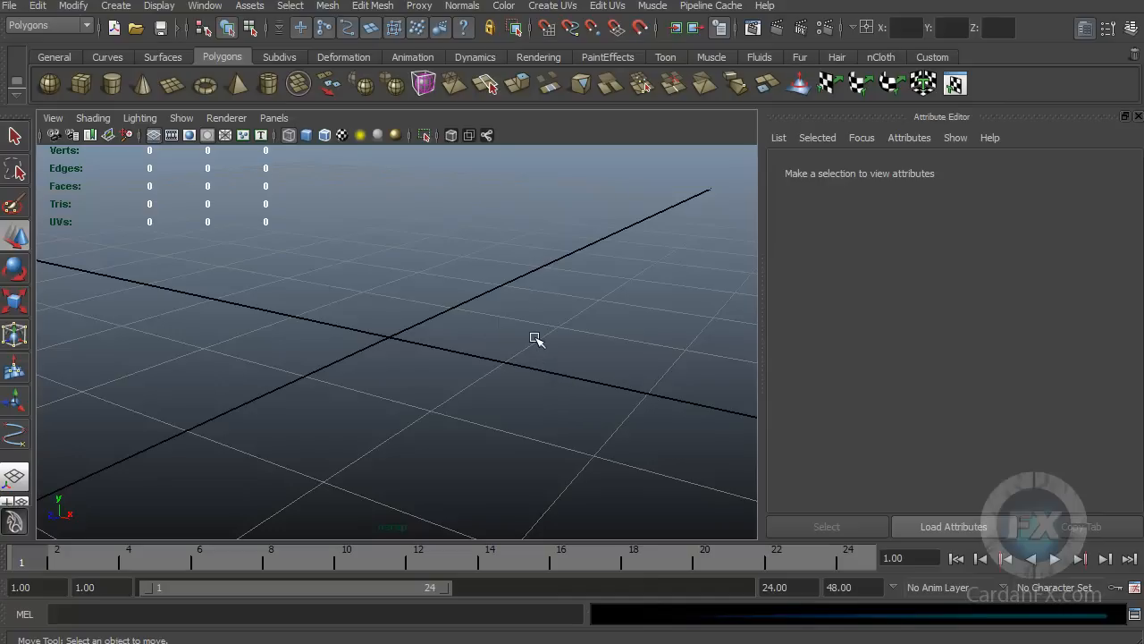
Create a polygon cube at the centre of the grid in the perspective view.
alt+middle_drag(520, 358, 575, 319)
alt+drag(515, 361, 505, 362)
alt+middle_drag(505, 362, 550, 363)
mouse_move(544, 336)
alt+mouse_down()
mouse_move(544, 353)
mouse_move(538, 343)
alt+mouse_up()
alt+middle_drag(537, 343, 488, 340)
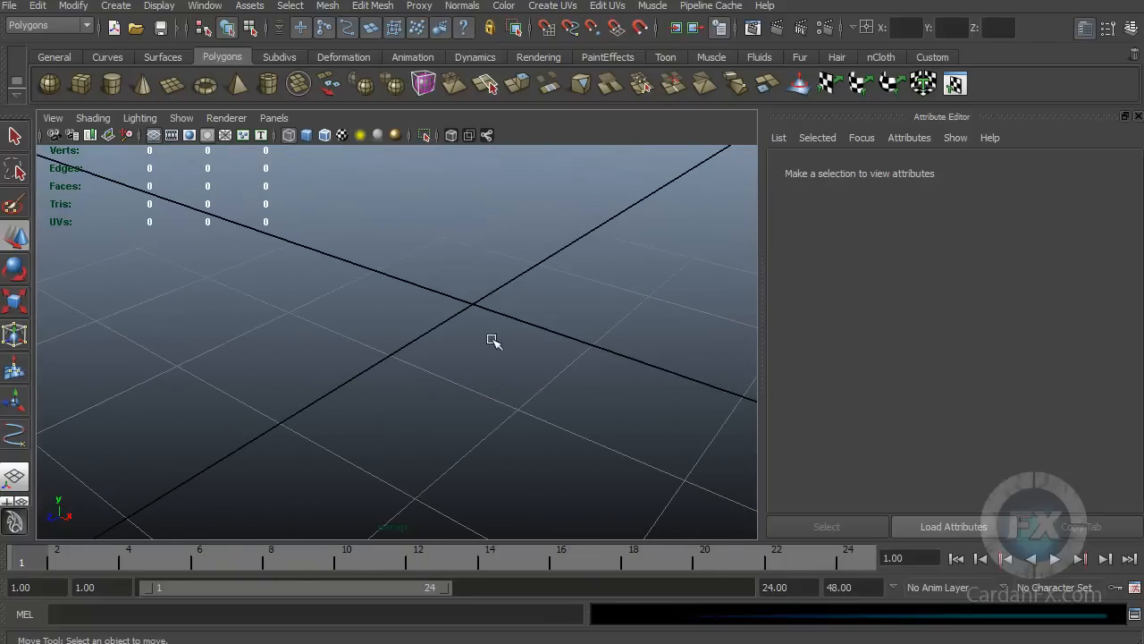
click(80, 85)
alt+drag(456, 322, 401, 327)
mouse_move(455, 301)
alt+mouse_down()
mouse_move(439, 312)
mouse_move(454, 301)
alt+mouse_up()
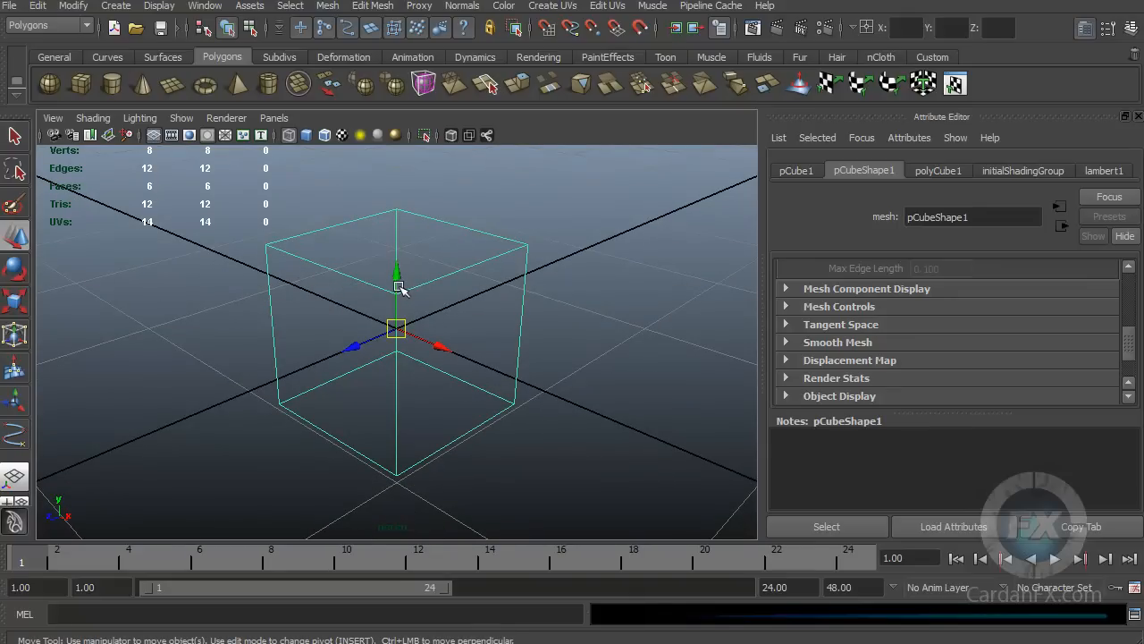
Compare wireframe and smooth shading on the cube, leaving the viewport in smooth shaded display.
key(5)
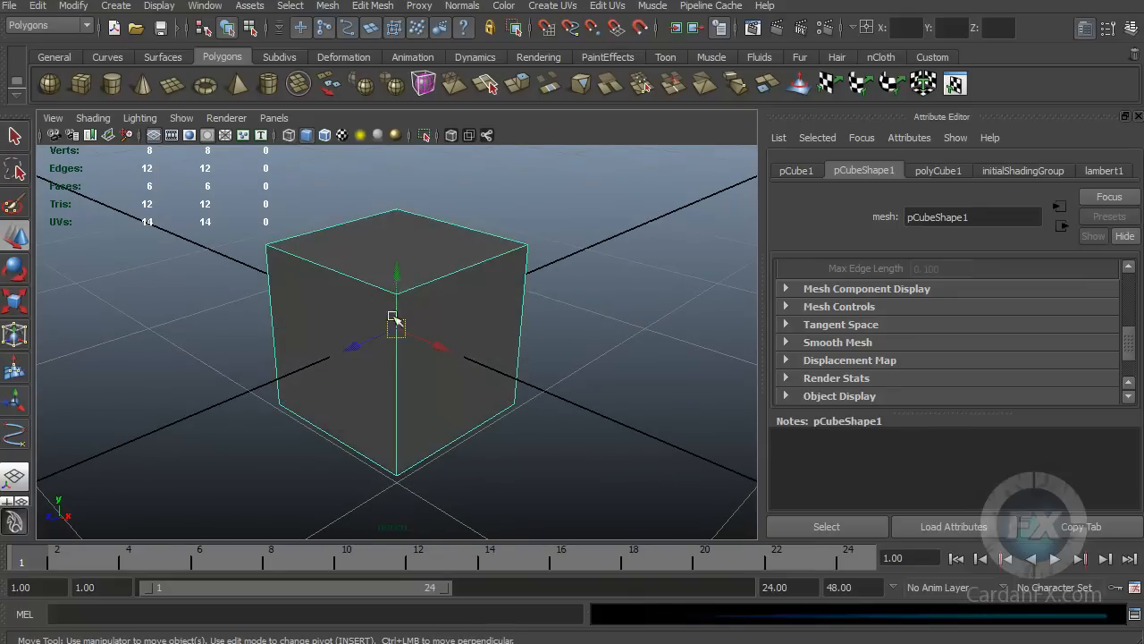
click(306, 134)
click(306, 134)
click(305, 134)
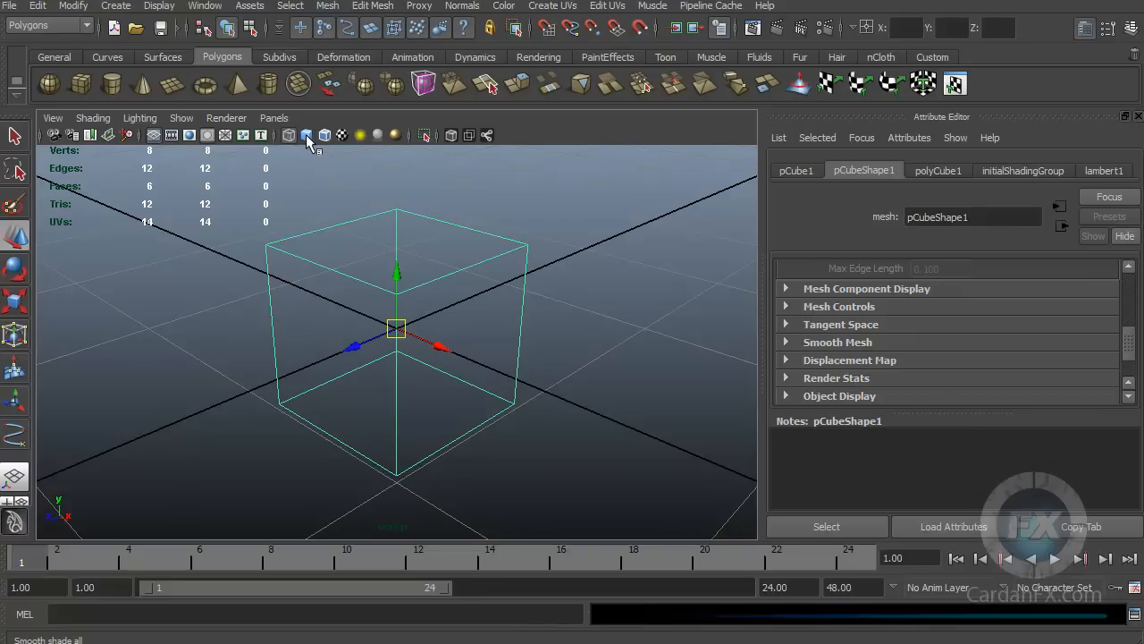
click(305, 134)
click(305, 134)
click(306, 134)
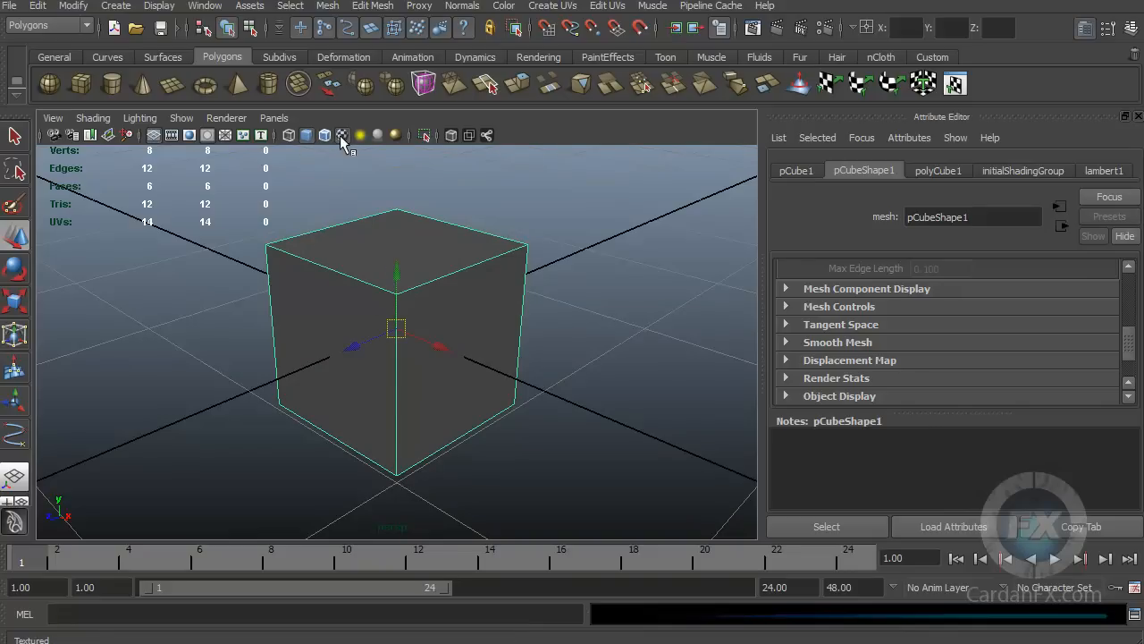
click(289, 136)
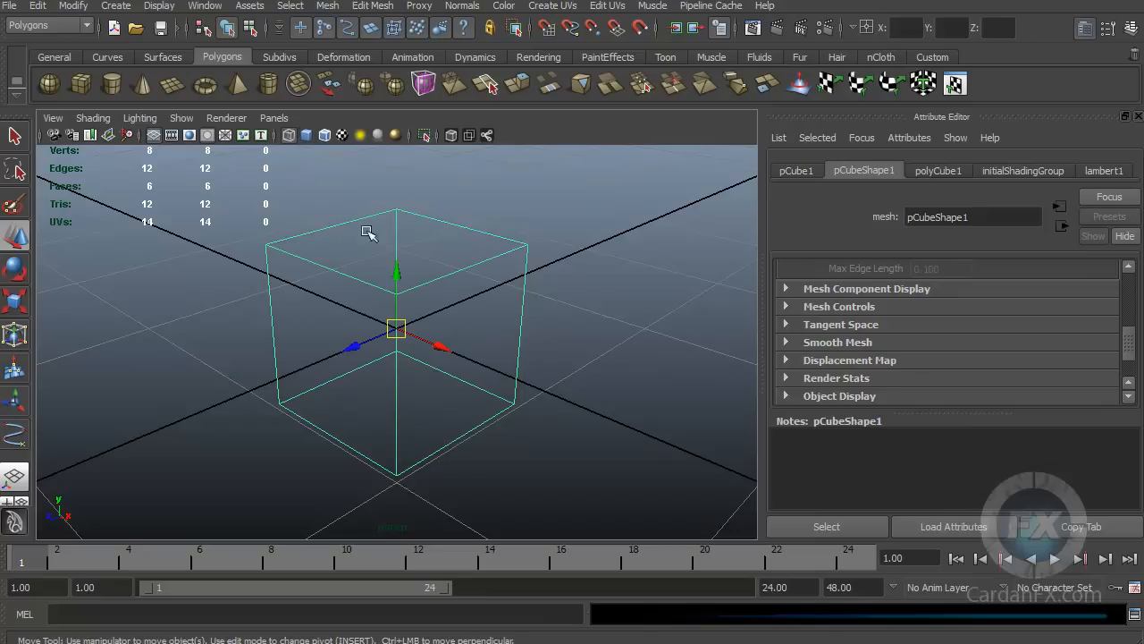
click(308, 137)
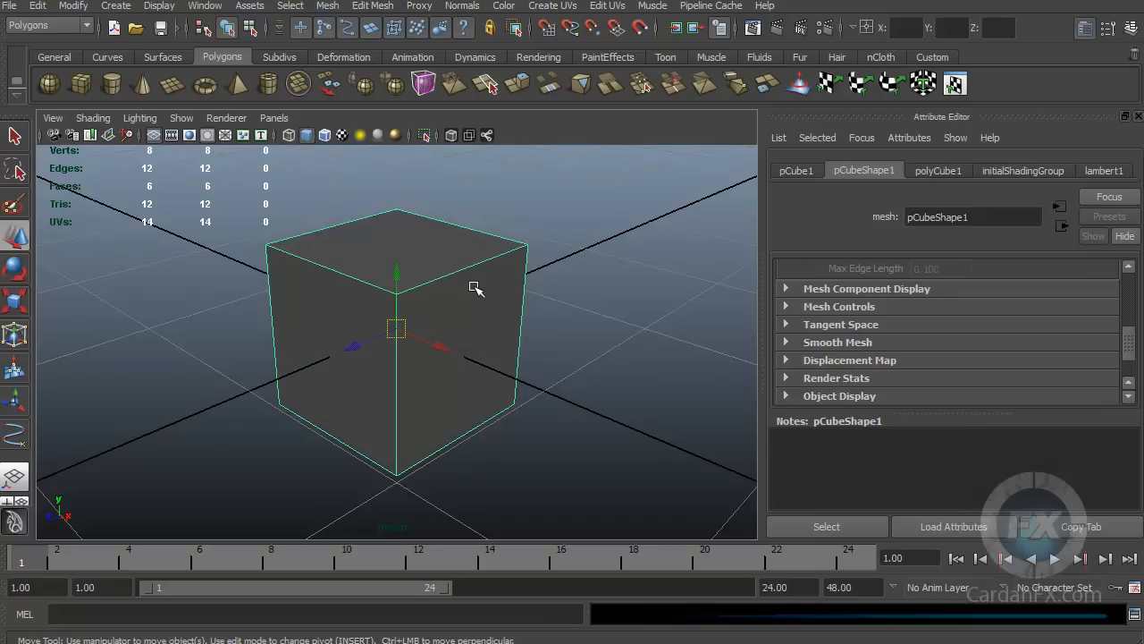
Select the cube's positive X side face and pull it out along the X axis to form a long box.
right_click(425, 303)
right_drag(426, 304, 429, 343)
click(459, 337)
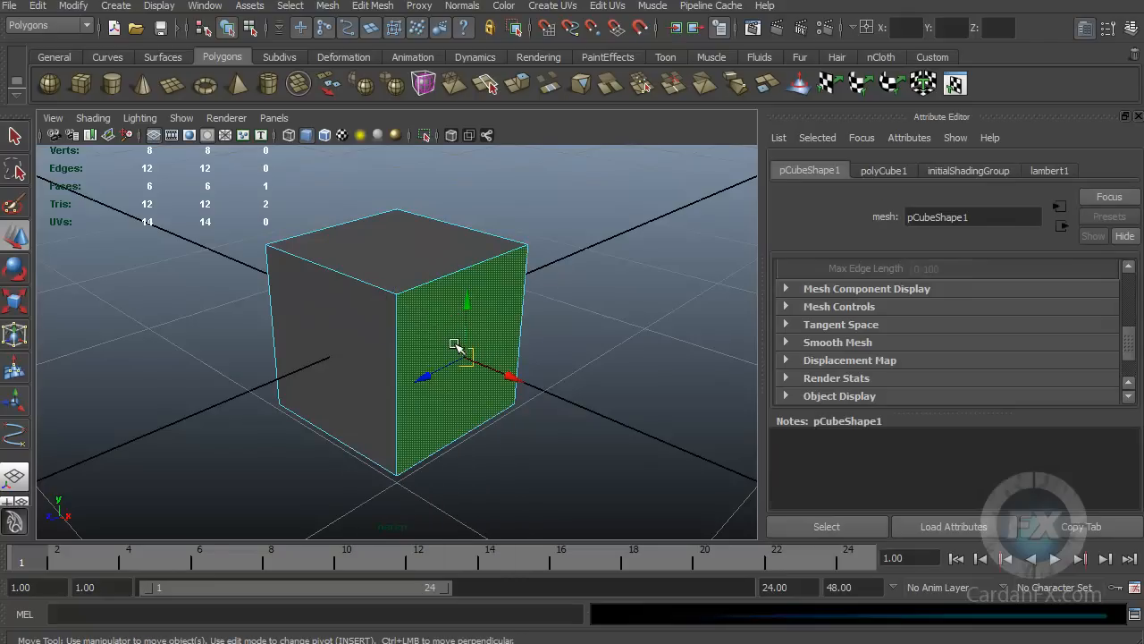
scroll(447, 350, down, 4)
alt+drag(447, 349, 754, 388)
alt+middle_drag(532, 368, 508, 365)
alt+drag(508, 365, 268, 308)
alt+drag(307, 209, 475, 298)
alt+drag(304, 353, 343, 320)
right_drag(404, 322, 462, 300)
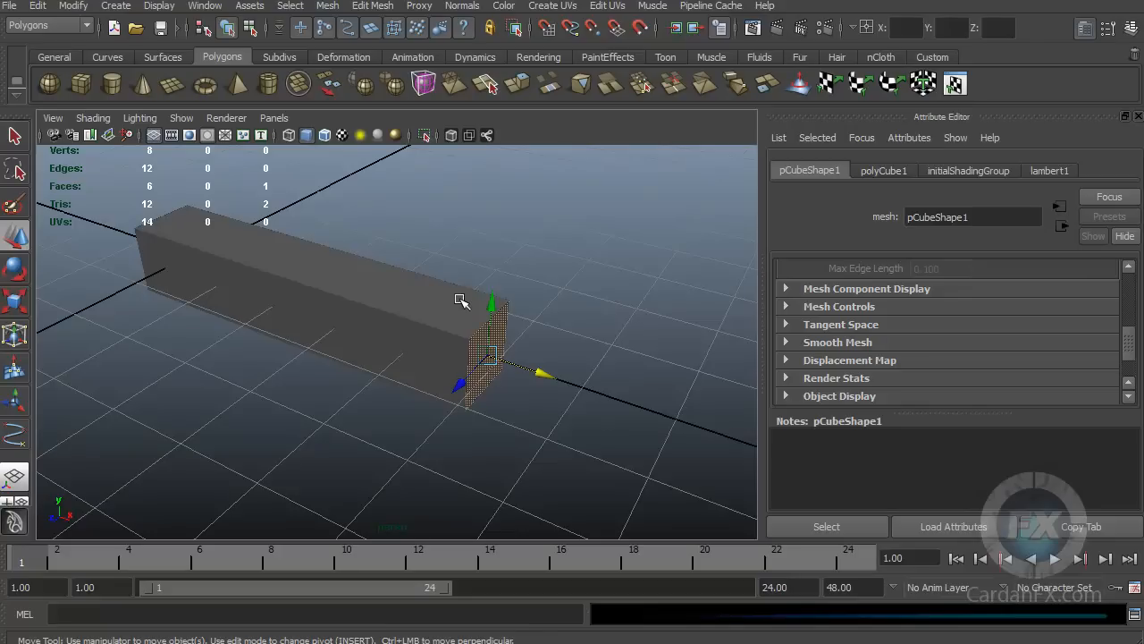
Tear off the Edit Mesh command list as a floating window and place it beside the viewport.
click(359, 5)
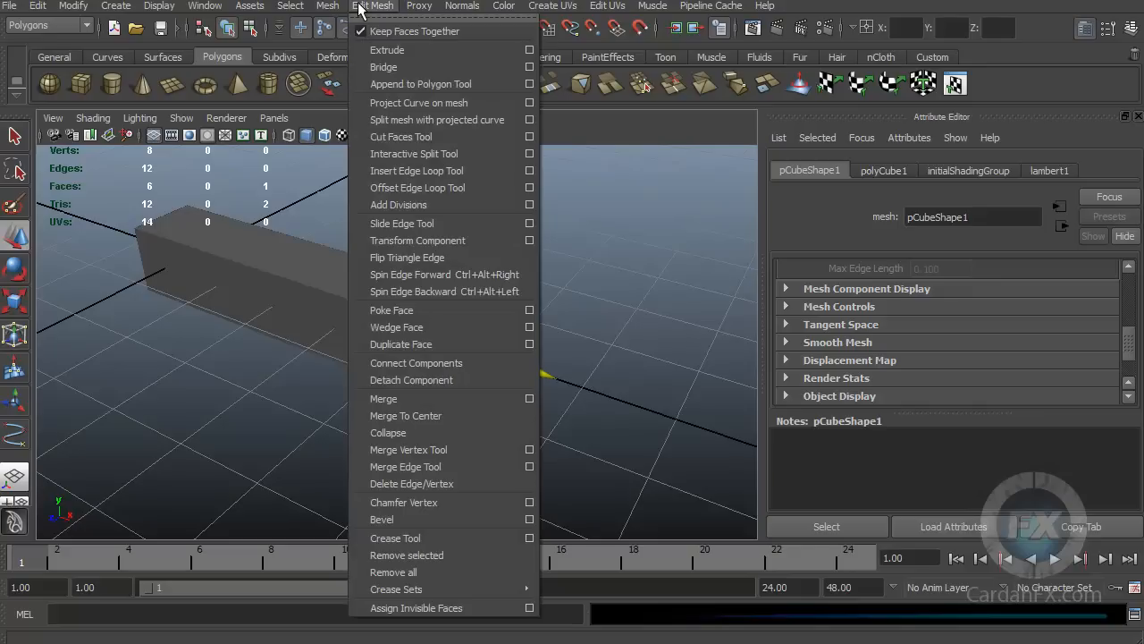
click(364, 18)
drag(368, 18, 28, 20)
Select the long box and insert an edge loop across it slightly past the middle.
alt+middle_drag(391, 339, 560, 356)
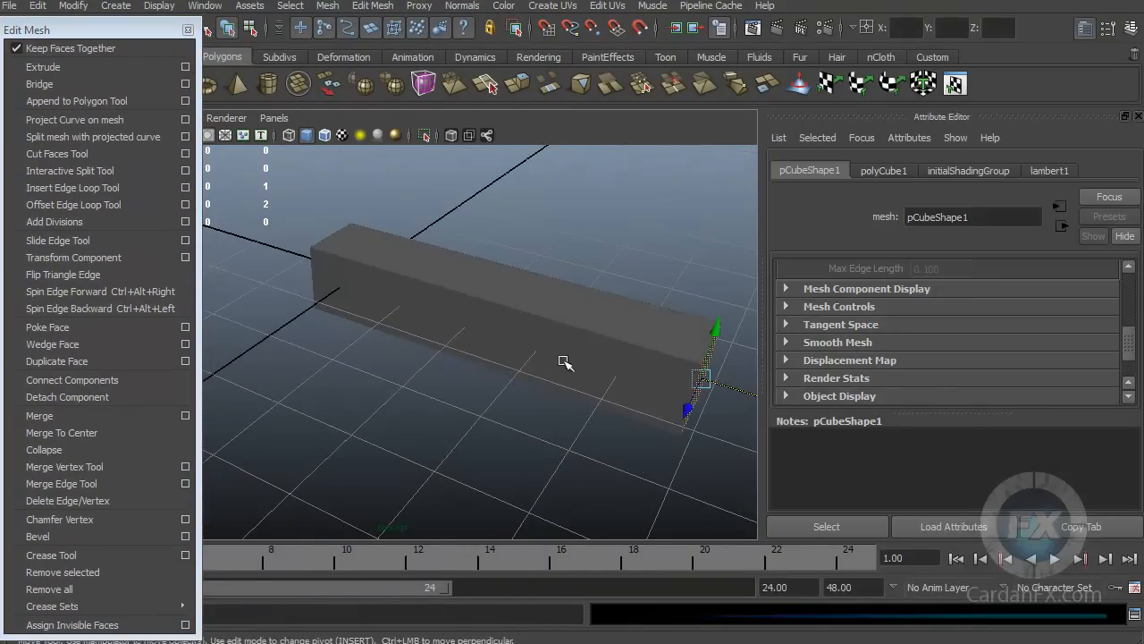
alt+drag(534, 362, 552, 357)
click(532, 310)
alt+drag(511, 318, 464, 329)
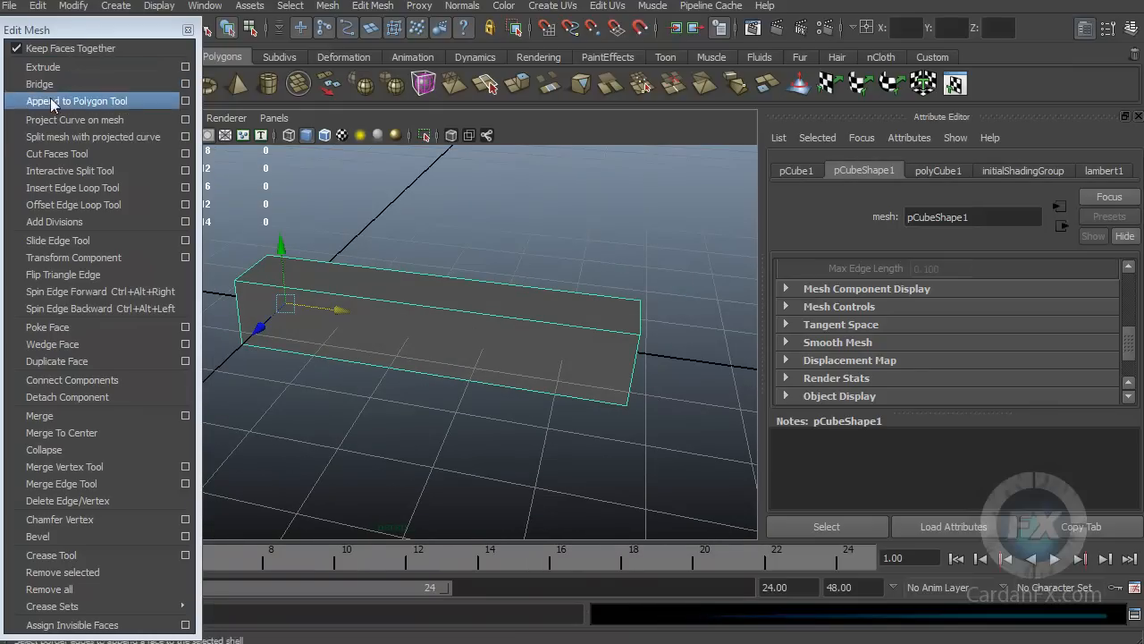
click(80, 188)
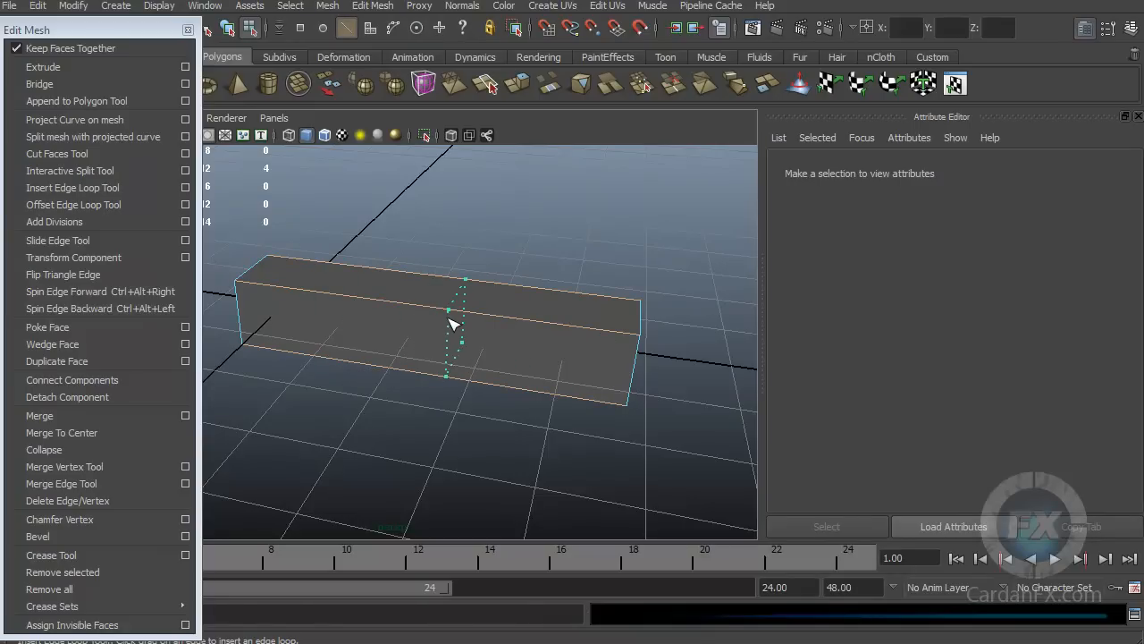
mouse_move(476, 320)
mouse_down()
mouse_move(539, 320)
mouse_move(403, 300)
mouse_move(426, 304)
mouse_move(458, 282)
mouse_move(418, 310)
mouse_move(506, 320)
mouse_move(475, 325)
mouse_up()
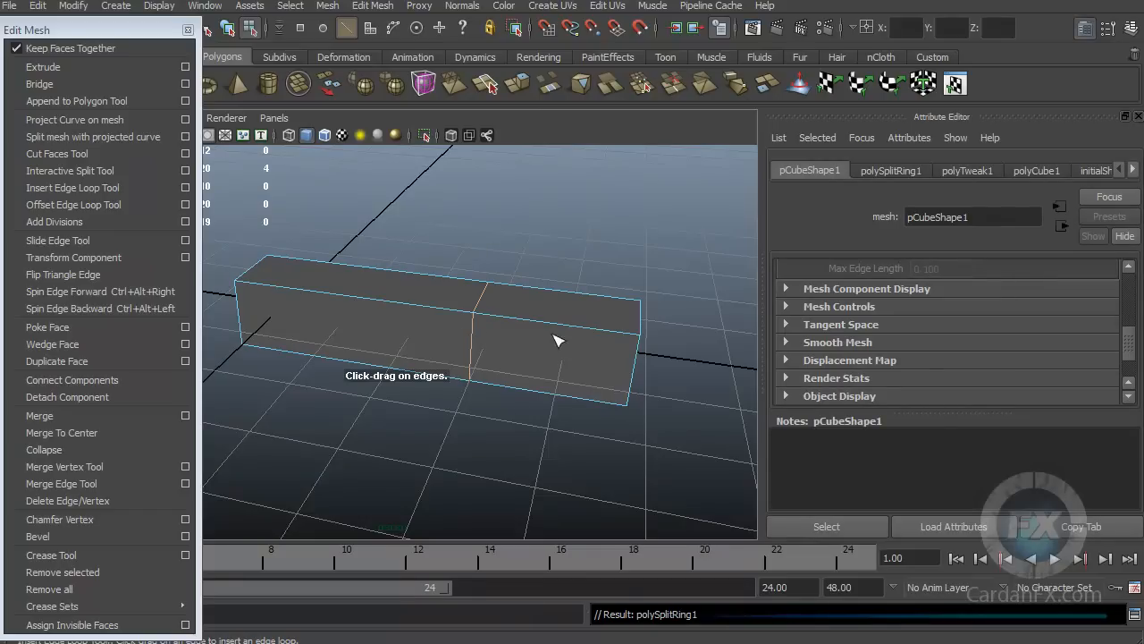
Try moving the top face beyond the edge loop down and up, and undo the moves and the face selection.
right_drag(501, 319, 512, 368)
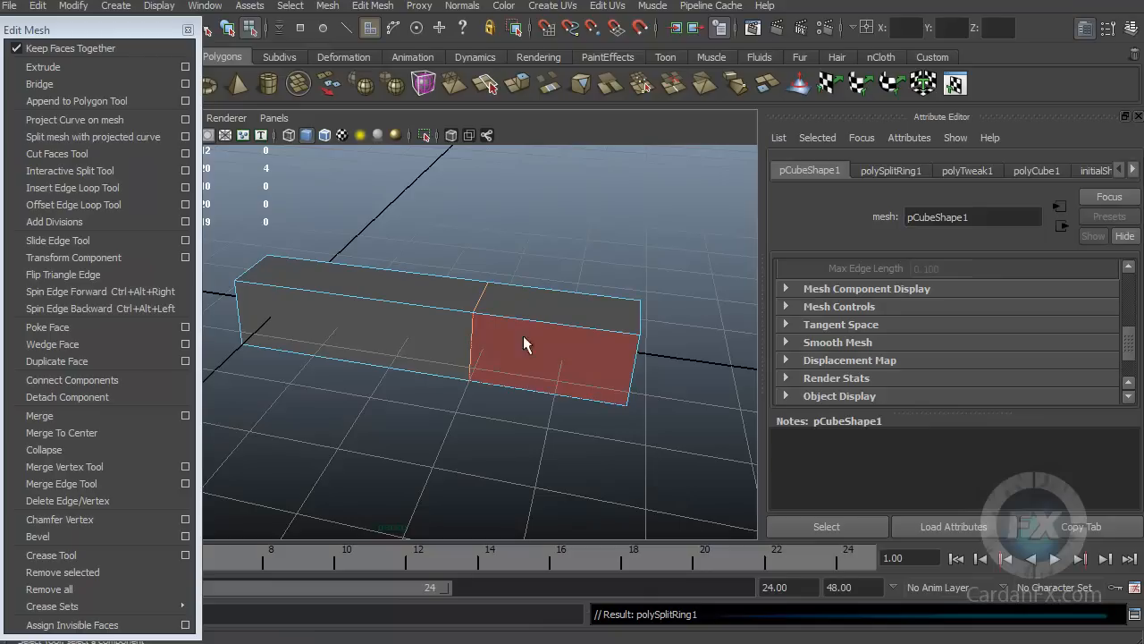
click(525, 308)
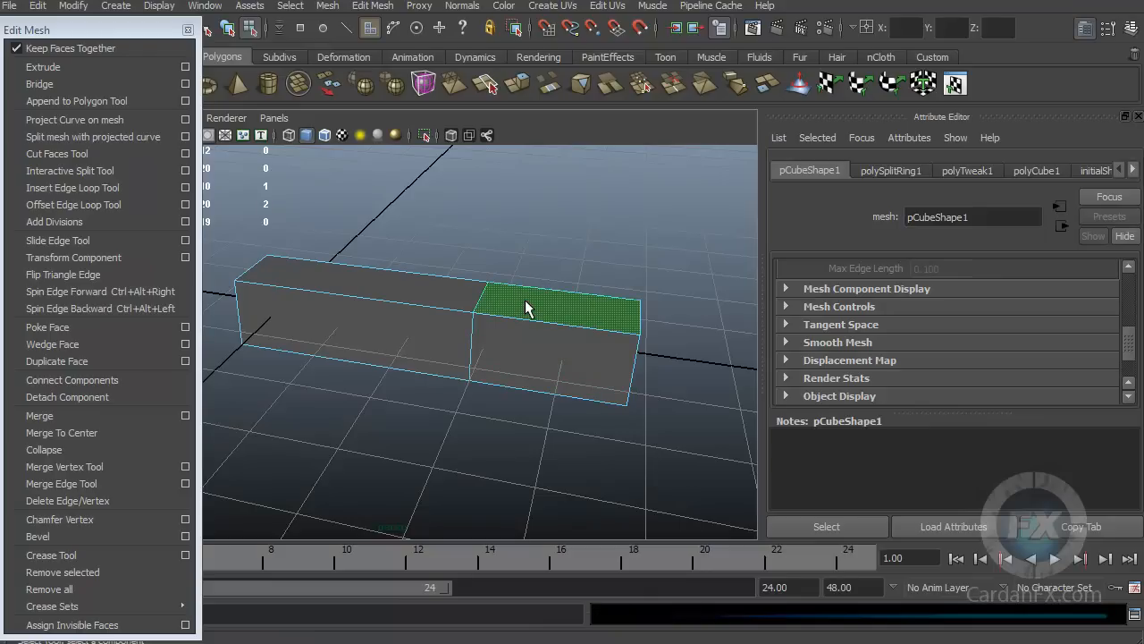
key(w)
drag(567, 259, 540, 279)
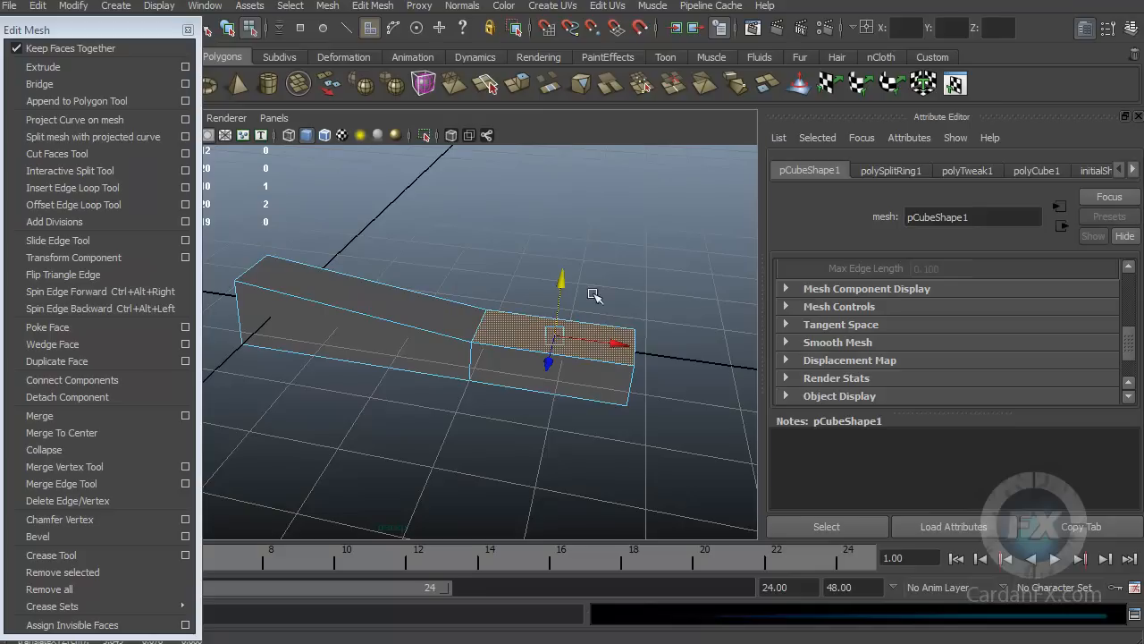
drag(561, 277, 566, 195)
key(ctrl+z)
key(ctrl+z)
key(ctrl+z)
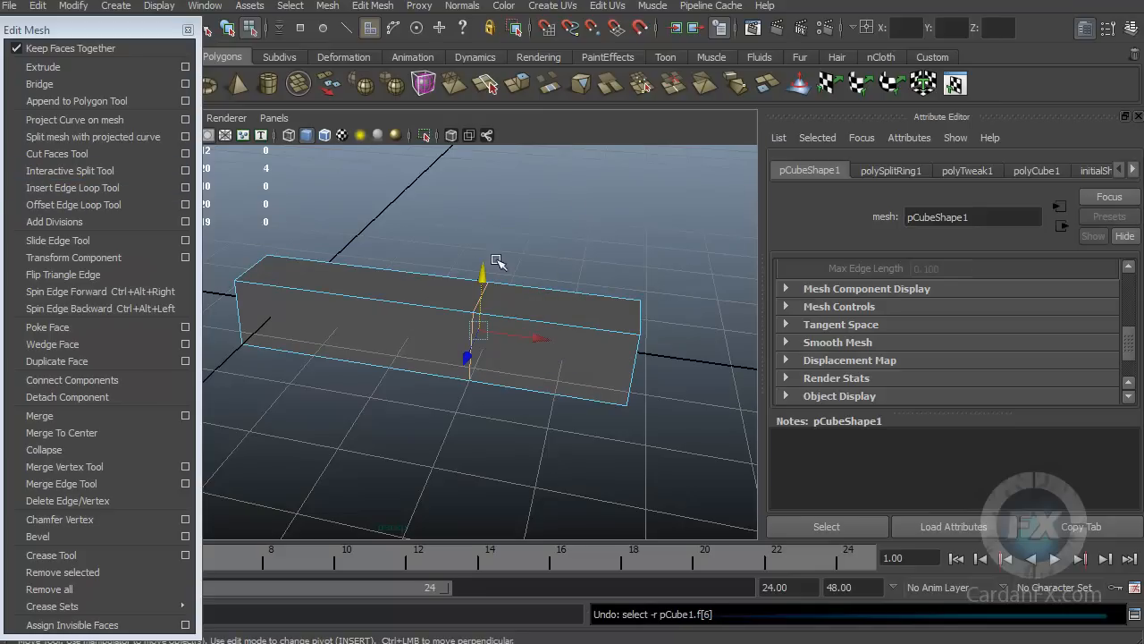
Select the top edge at the far end of the box and lower it so the top slopes down.
alt+drag(585, 368, 531, 340)
right_drag(593, 306, 602, 270)
click(599, 291)
alt+drag(599, 291, 401, 302)
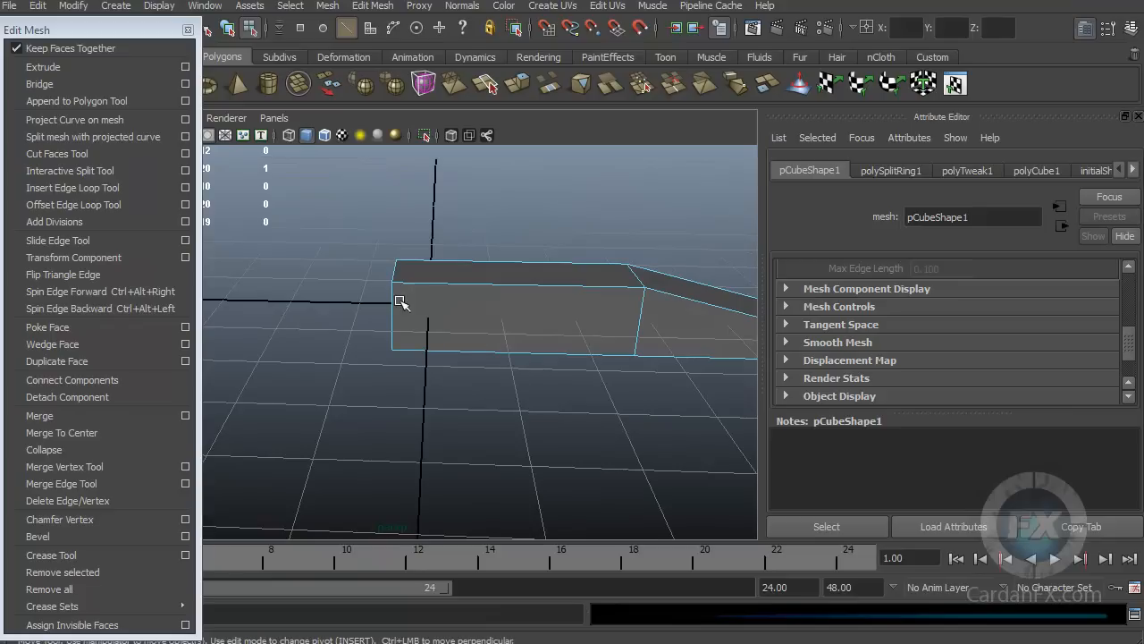
Begin a cut with the Interactive Split Tool, running vertically down the long side face near the unsloped end.
click(88, 172)
alt+drag(439, 330, 409, 334)
scroll(409, 334, up, 3)
alt+middle_drag(408, 334, 365, 346)
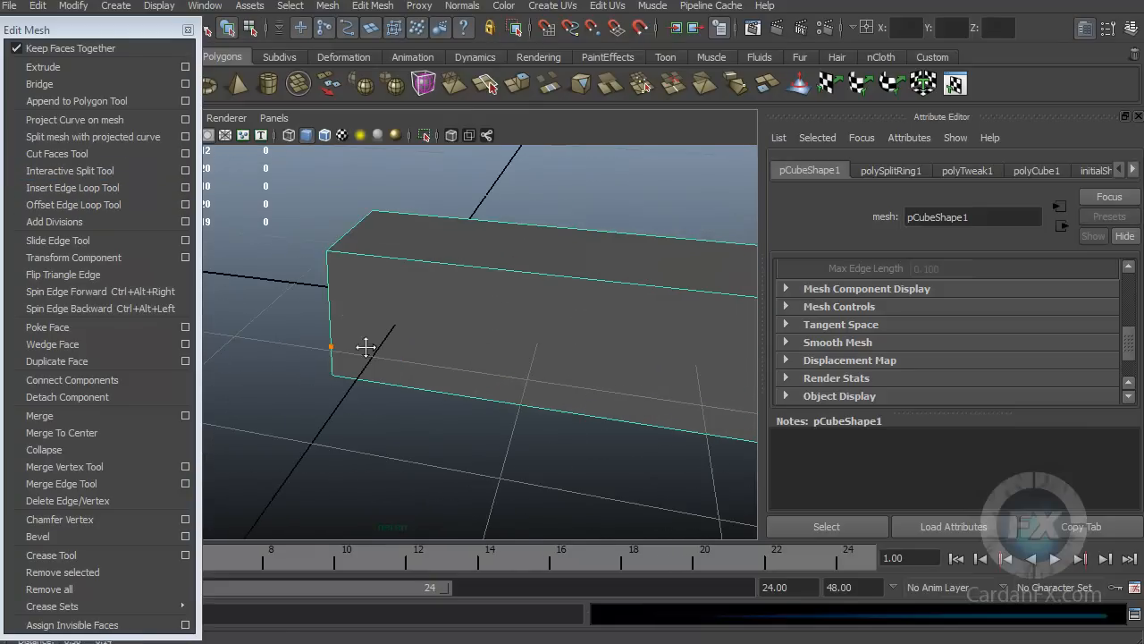
mouse_move(463, 283)
alt+mouse_down()
mouse_move(524, 191)
mouse_move(460, 235)
mouse_move(486, 263)
mouse_move(483, 285)
alt+mouse_up()
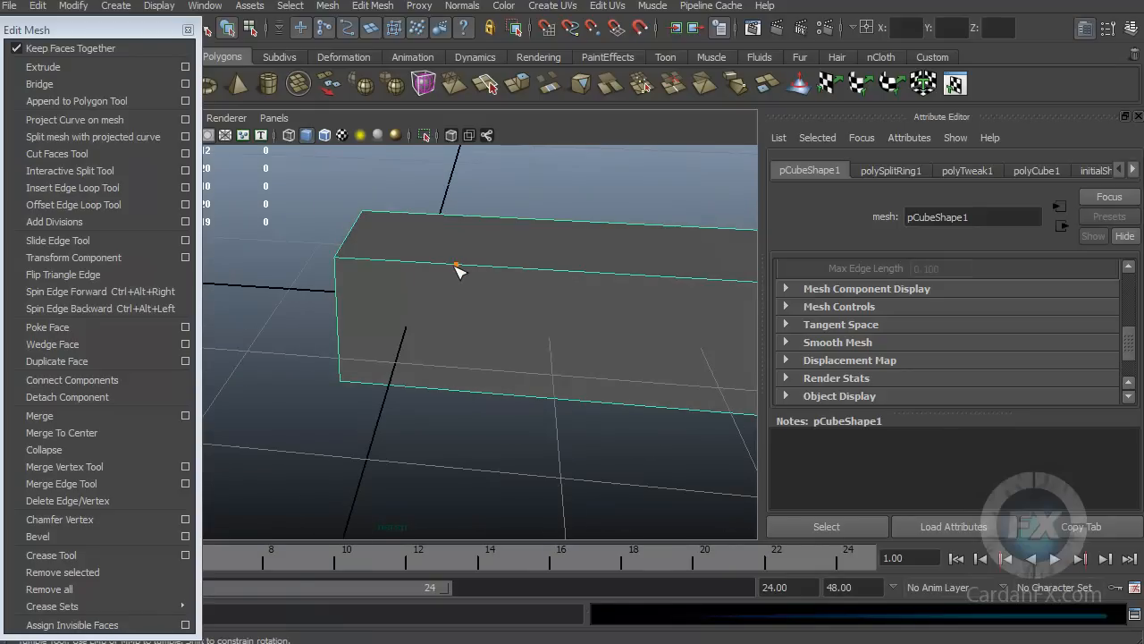
alt+middle_drag(457, 270, 394, 303)
alt+drag(631, 279, 516, 274)
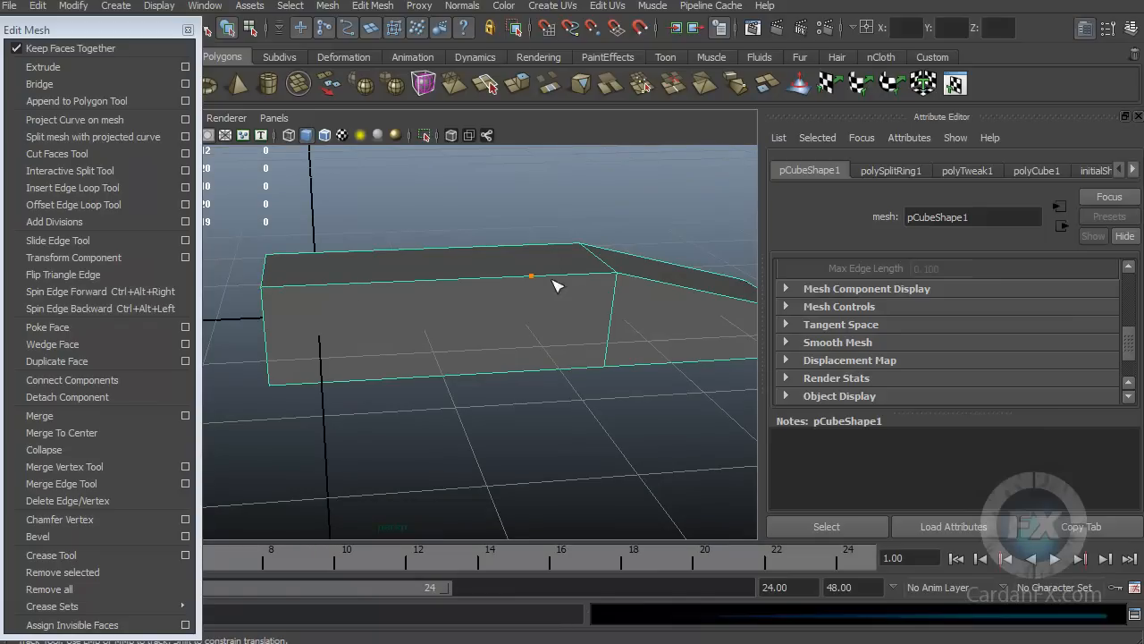
alt+drag(430, 288, 572, 279)
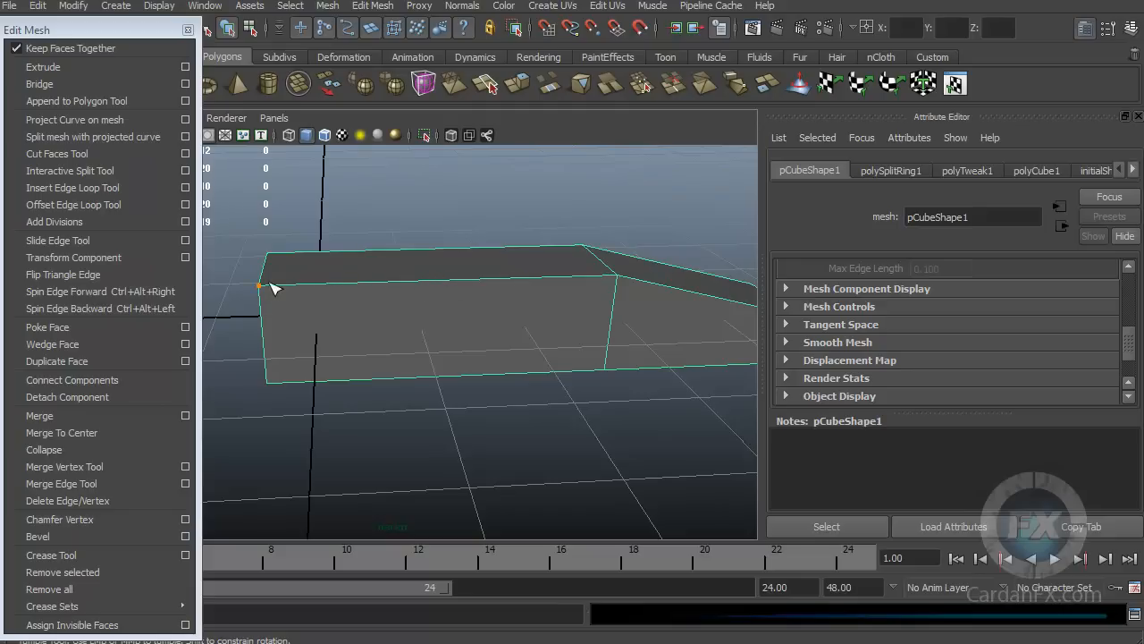
alt+drag(393, 281, 340, 284)
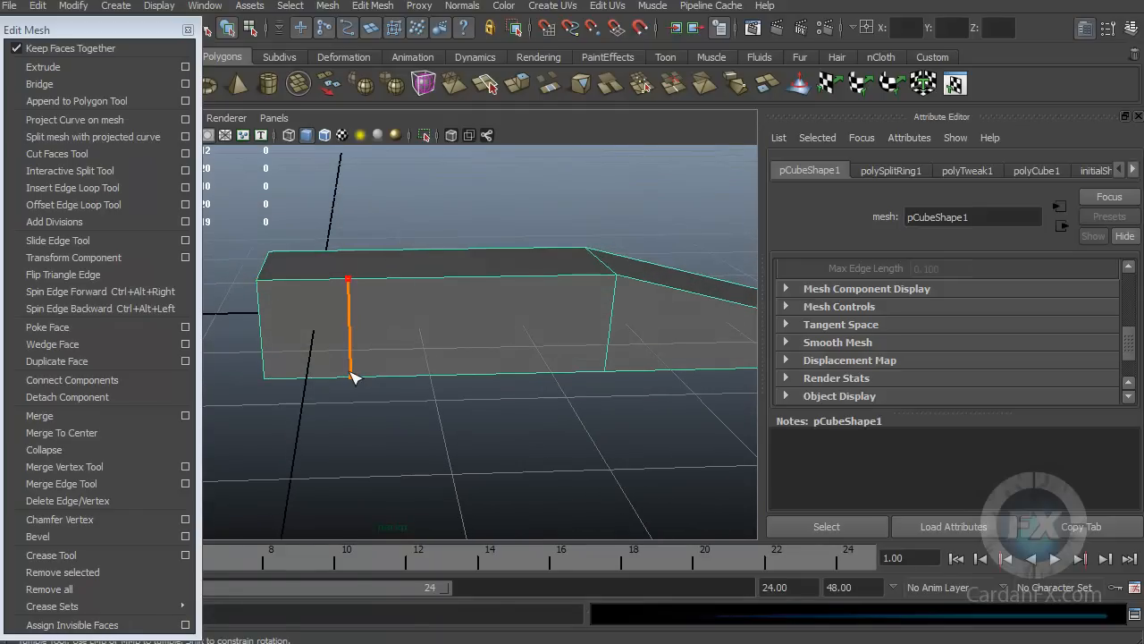
alt+drag(369, 387, 370, 230)
alt+drag(360, 328, 355, 272)
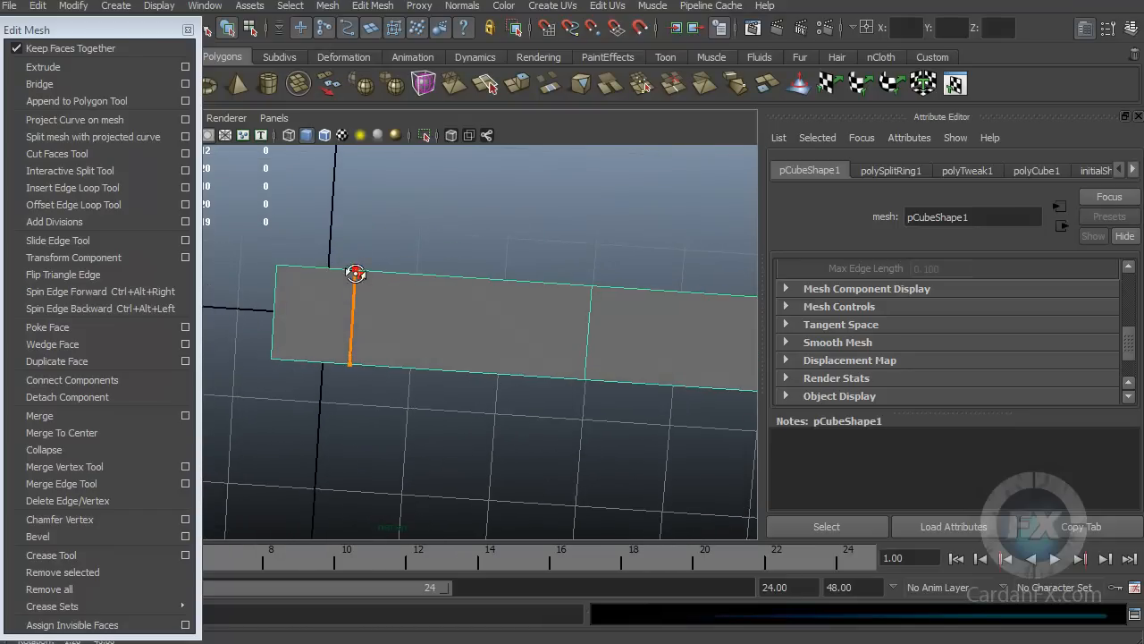
click(350, 364)
Try to continue the split across the top and back of the box, and undo the misplaced points.
alt+drag(365, 397, 370, 274)
alt+drag(375, 338, 455, 306)
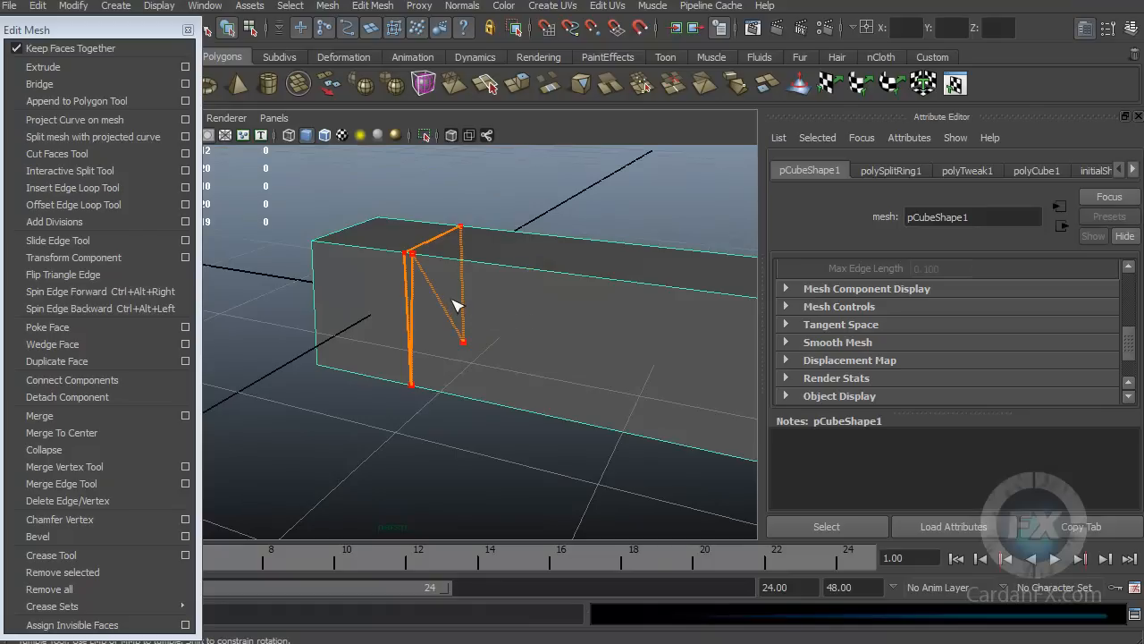
key(ctrl+z)
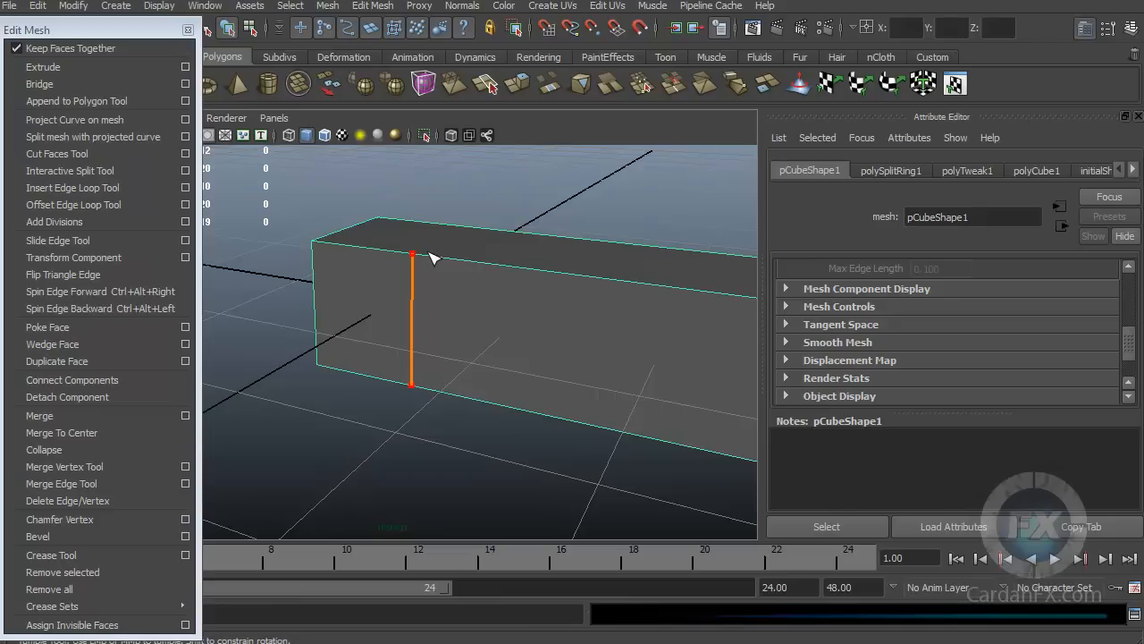
Continue the split across the bottom, up the opposite side and over the top, and complete the closed cut.
alt+drag(437, 266, 402, 239)
click(439, 299)
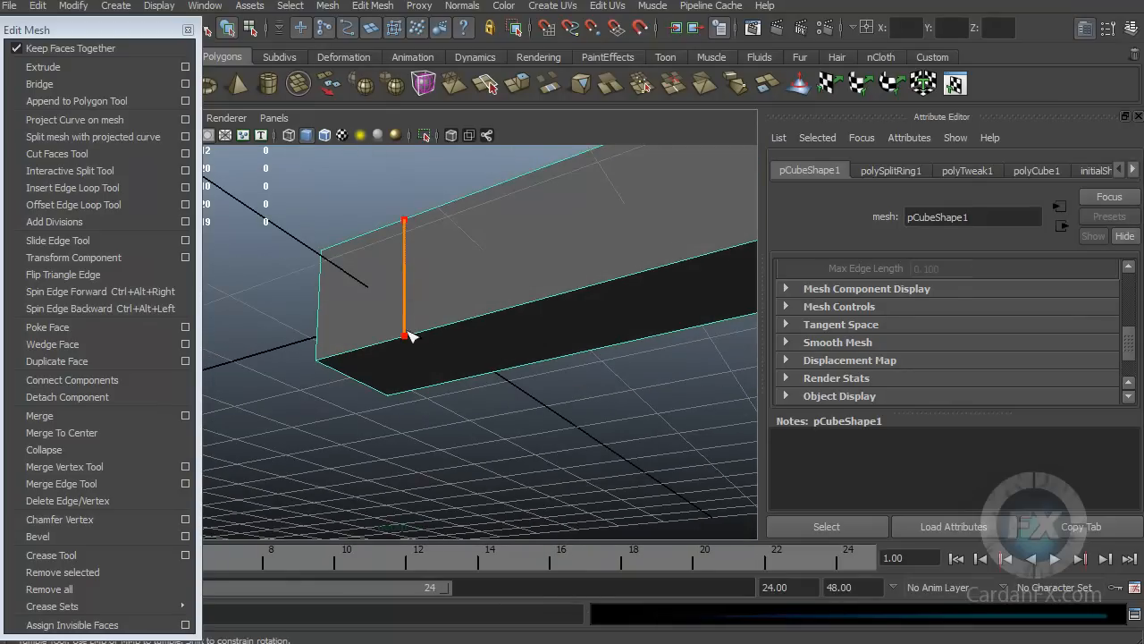
alt+drag(408, 336, 408, 242)
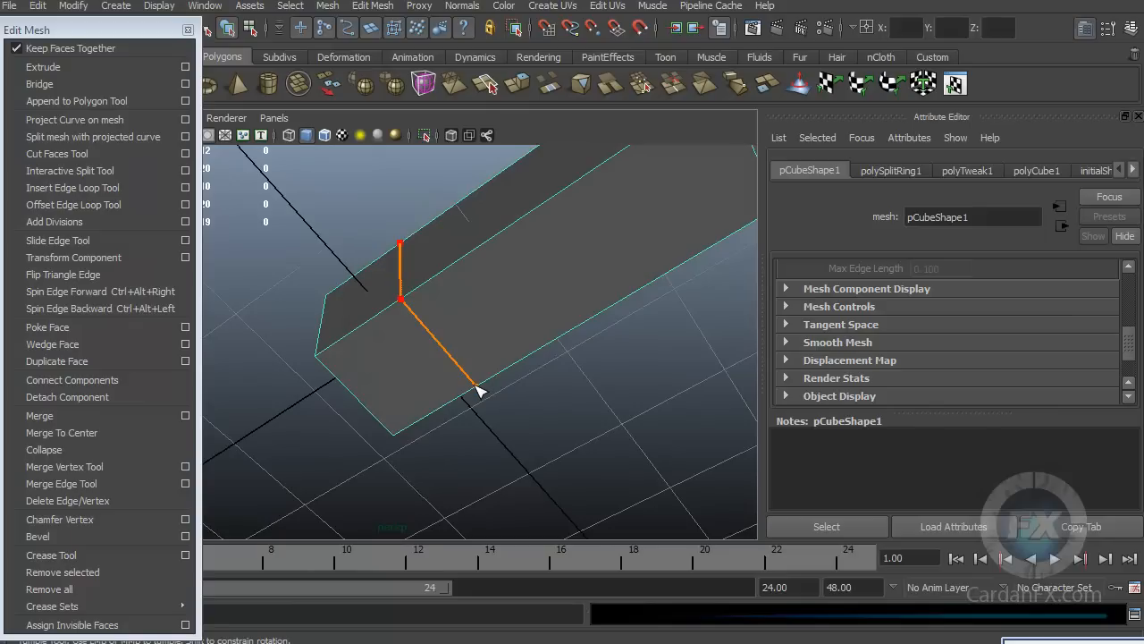
alt+drag(506, 392, 449, 356)
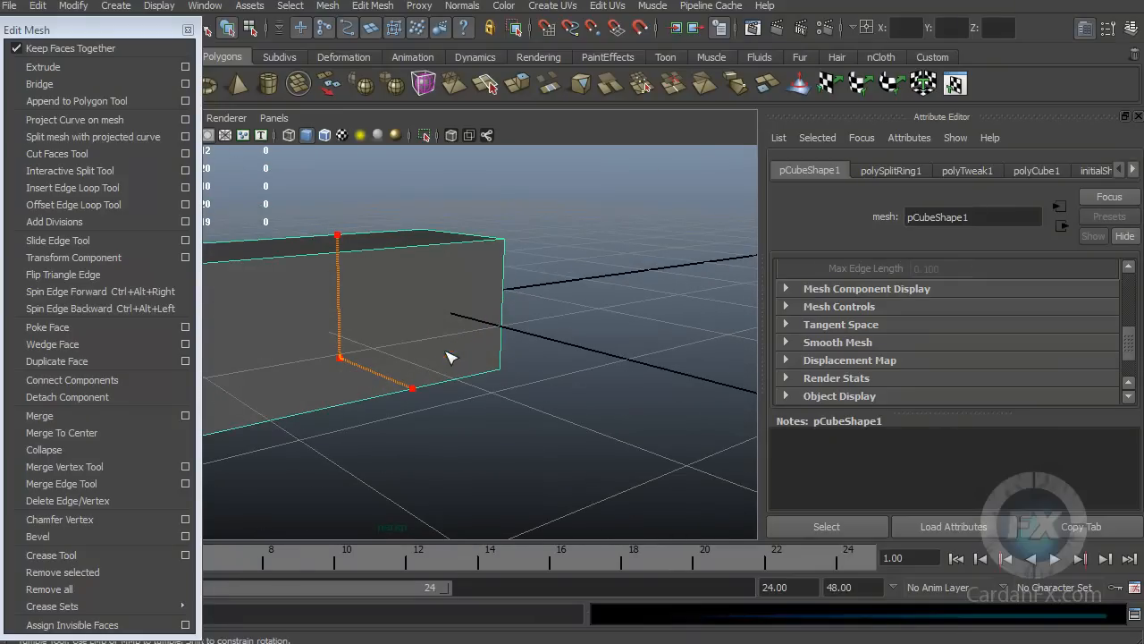
click(413, 387)
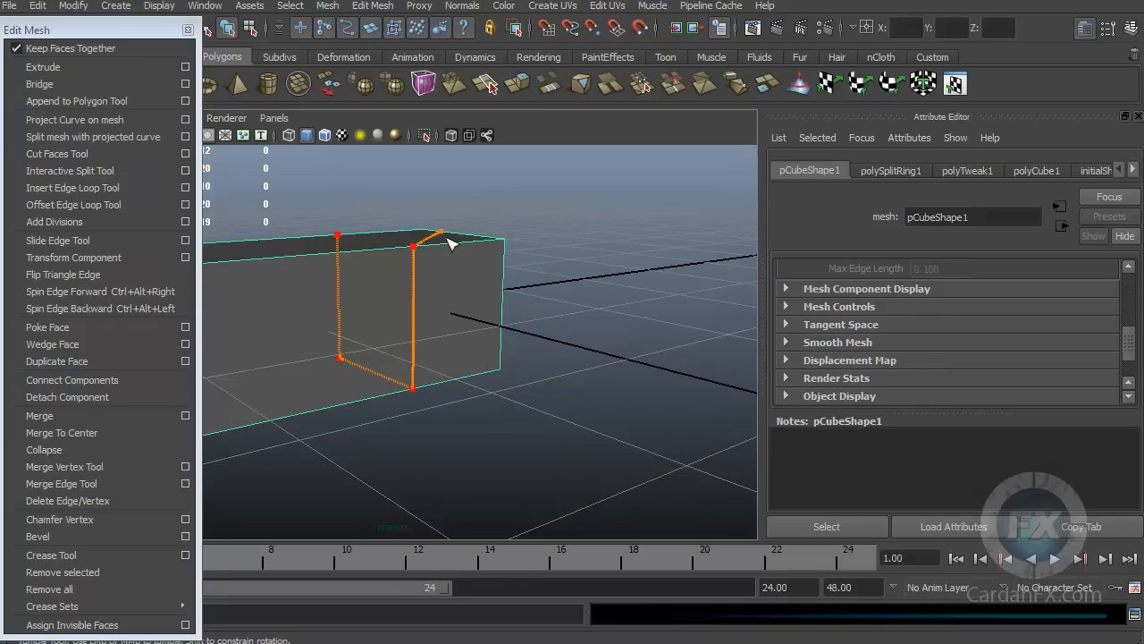
alt+drag(450, 238, 396, 309)
click(343, 254)
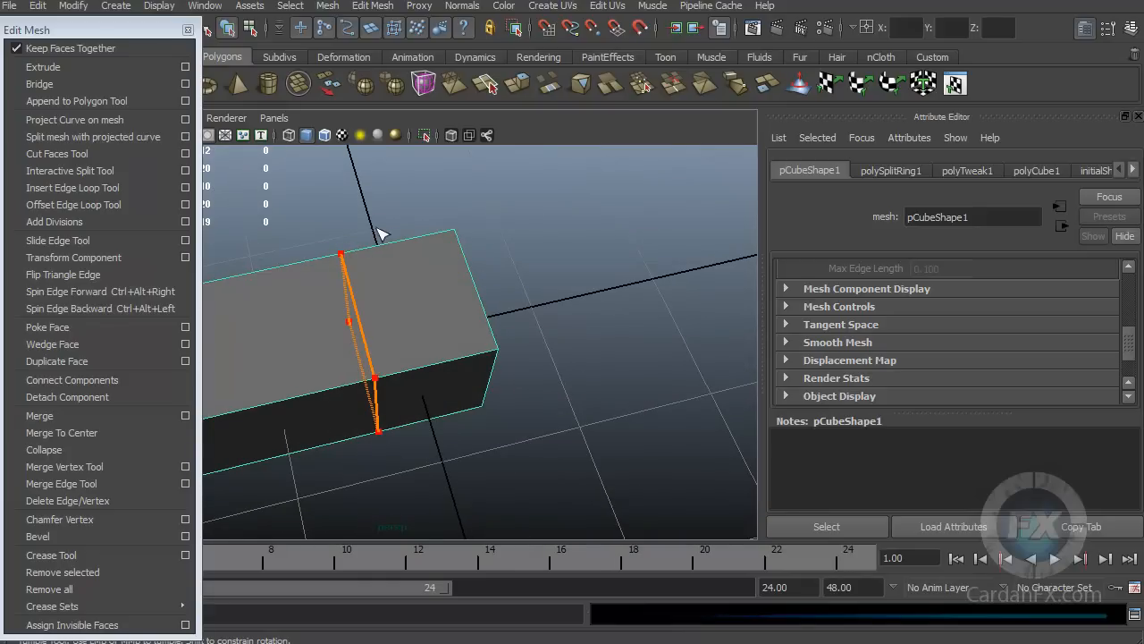
key(Return)
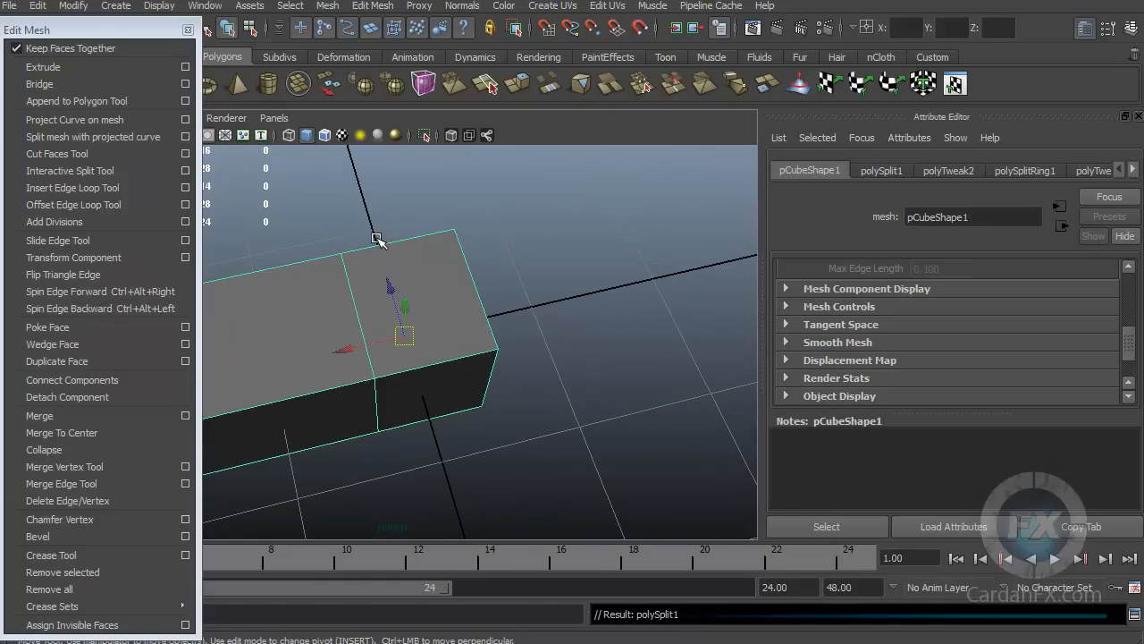
Try a partial cut across only the top face of the middle section with the Interactive Split Tool, and undo it.
alt+drag(342, 378, 483, 385)
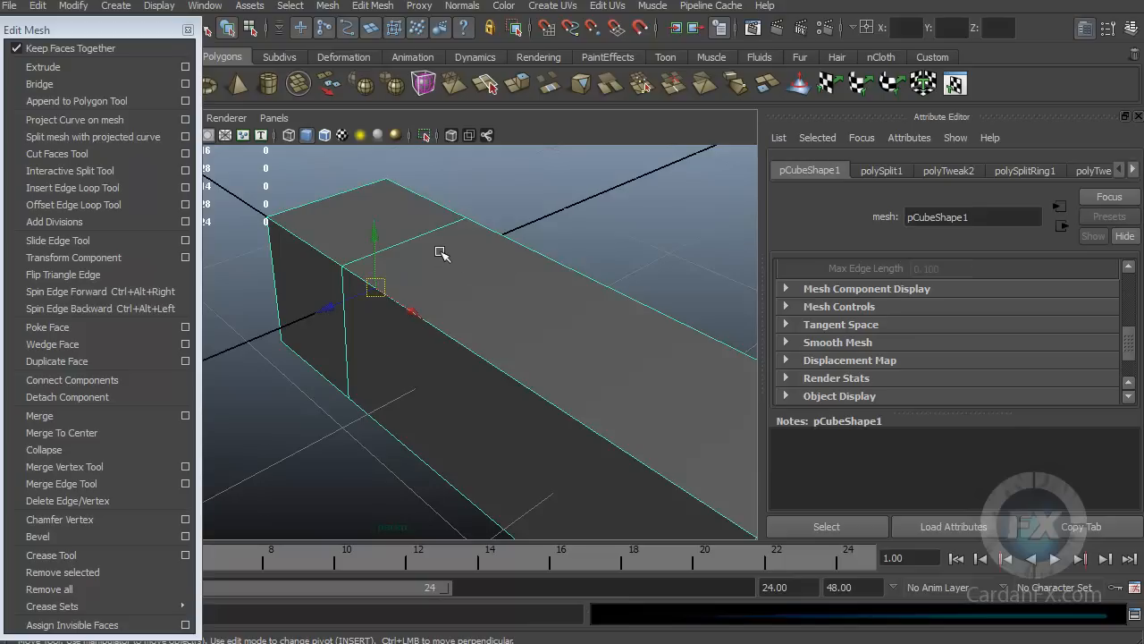
shift+right_drag(440, 253, 483, 260)
click(444, 331)
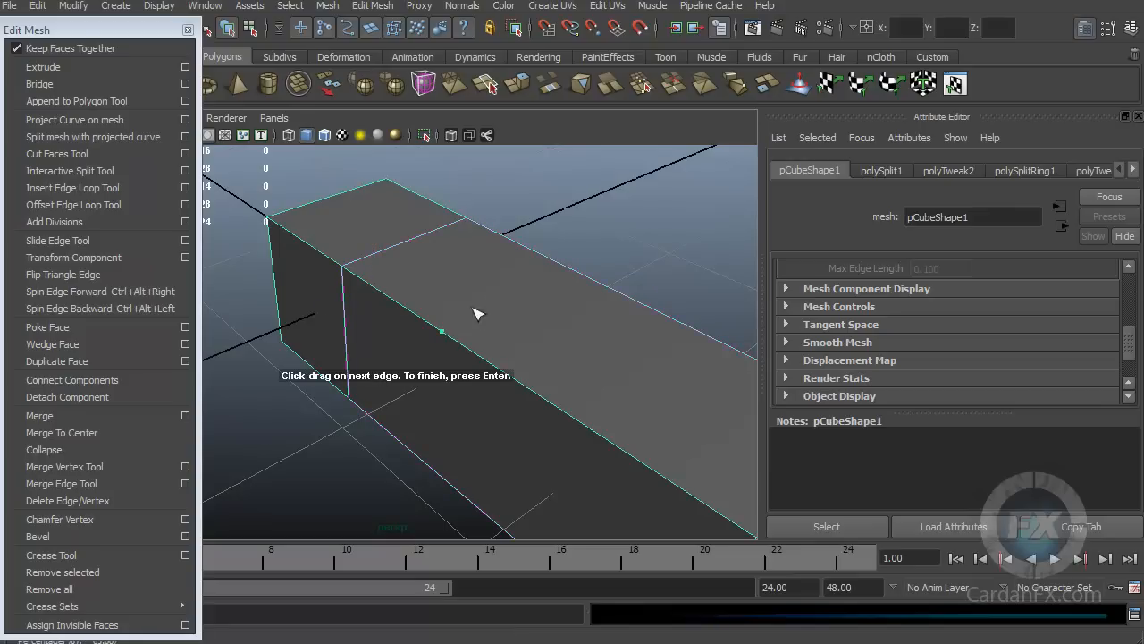
click(545, 258)
click(548, 401)
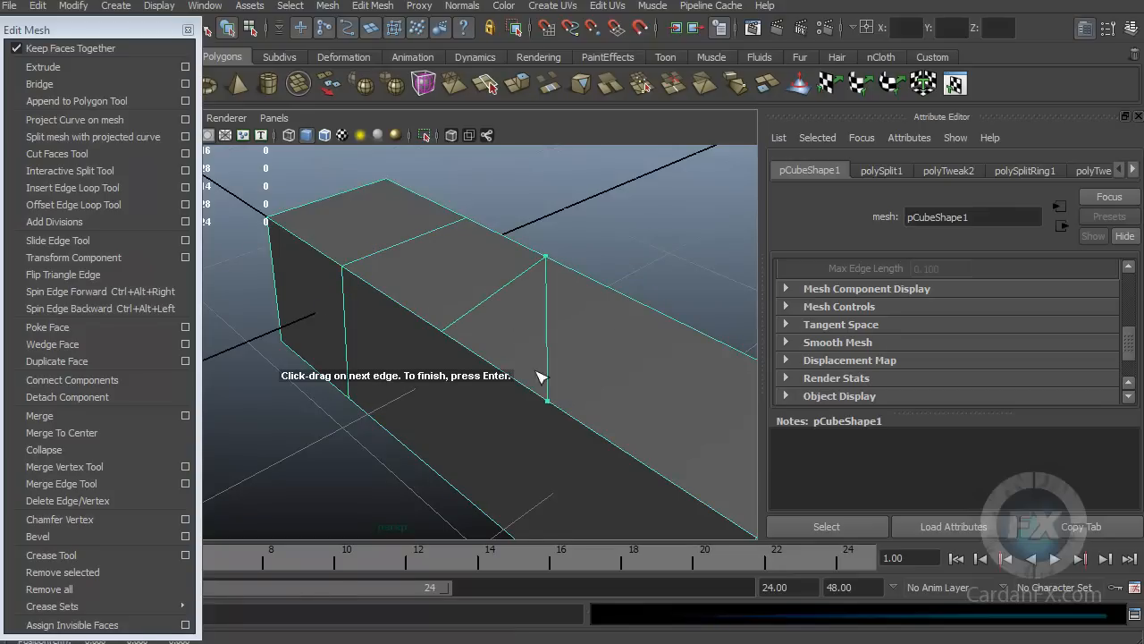
key(Return)
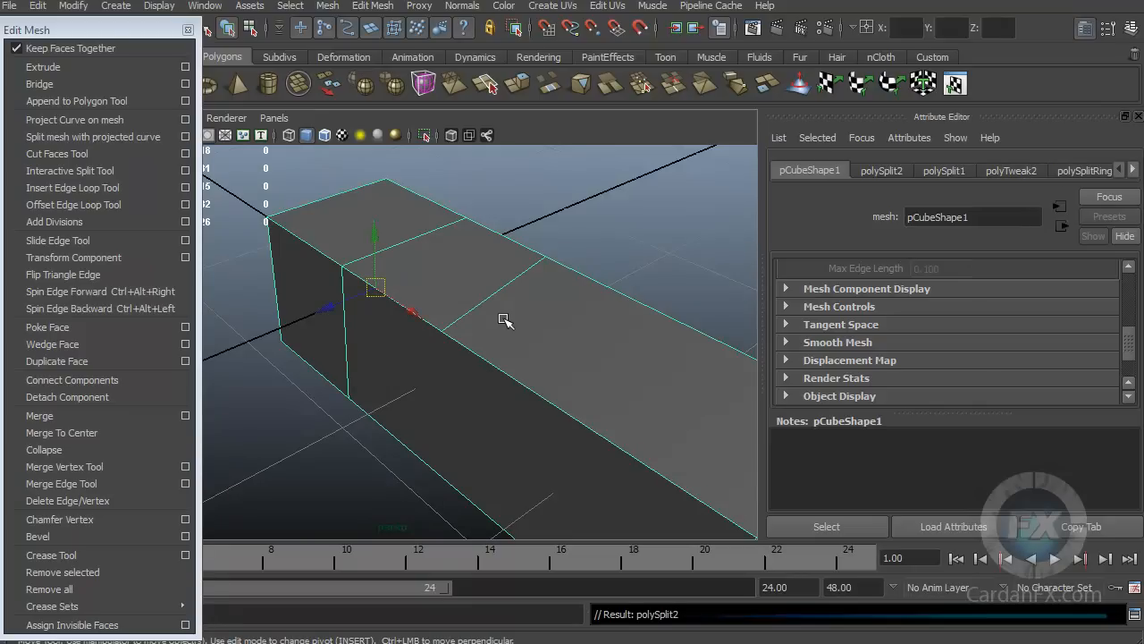
key(ctrl+z)
Select the end face at the unsloped end of the box and scale it narrower across its width so that end tapers.
alt+drag(481, 295, 533, 350)
scroll(542, 350, down, 5)
alt+middle_drag(479, 327, 532, 341)
alt+drag(534, 343, 357, 325)
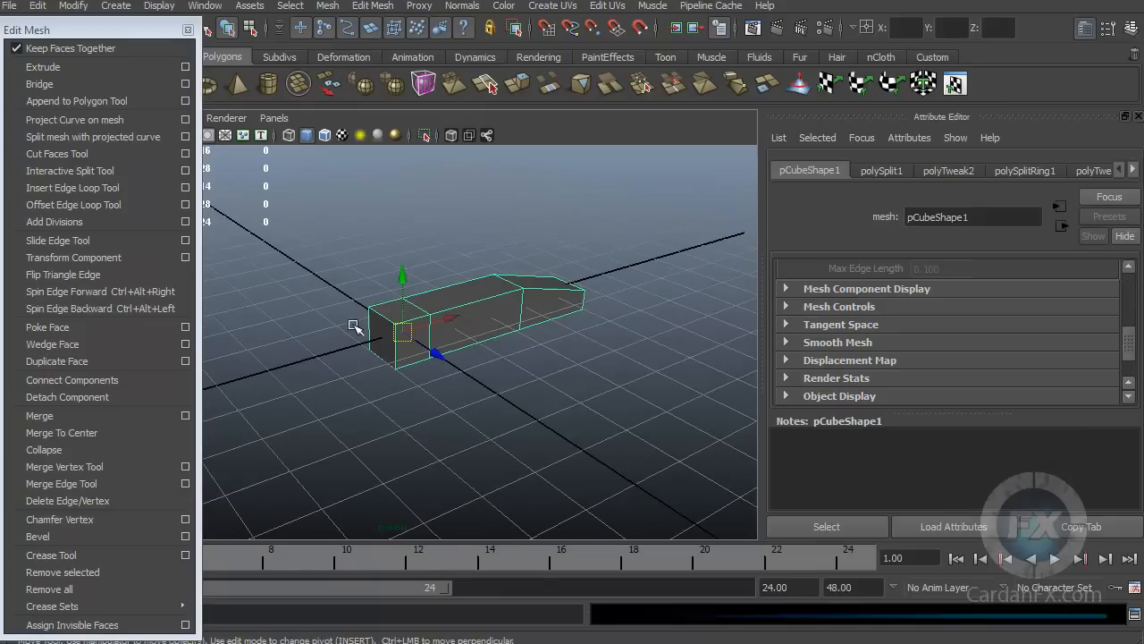
right_click(380, 333)
right_drag(380, 333, 382, 382)
click(387, 340)
alt+drag(394, 362, 363, 370)
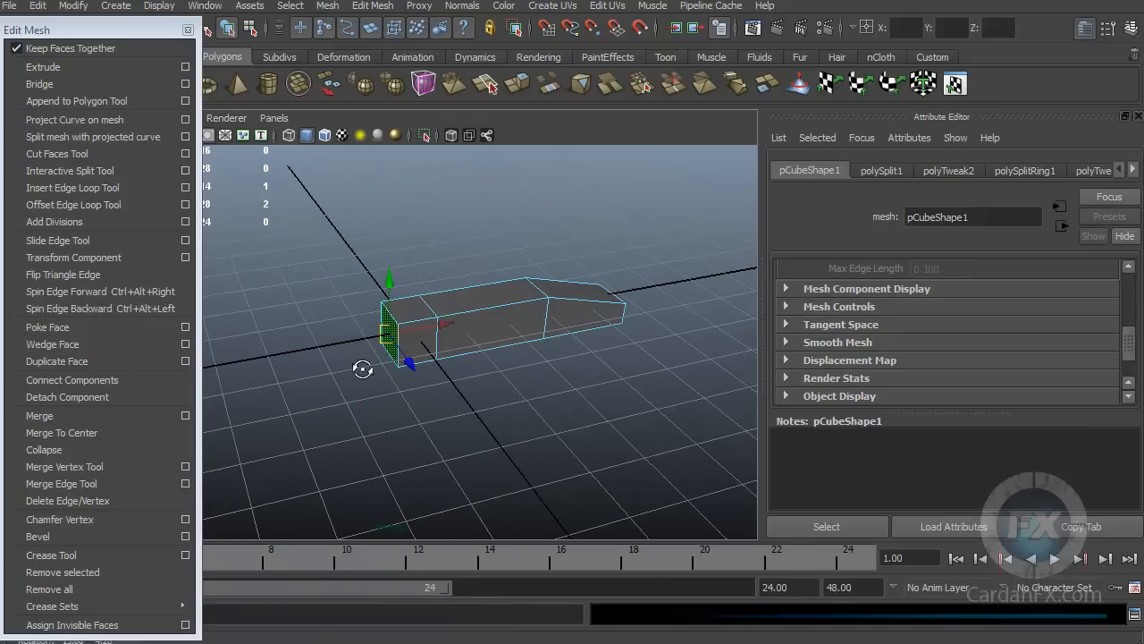
drag(444, 324, 452, 356)
scroll(378, 360, up, 4)
alt+middle_drag(452, 355, 485, 347)
key(r)
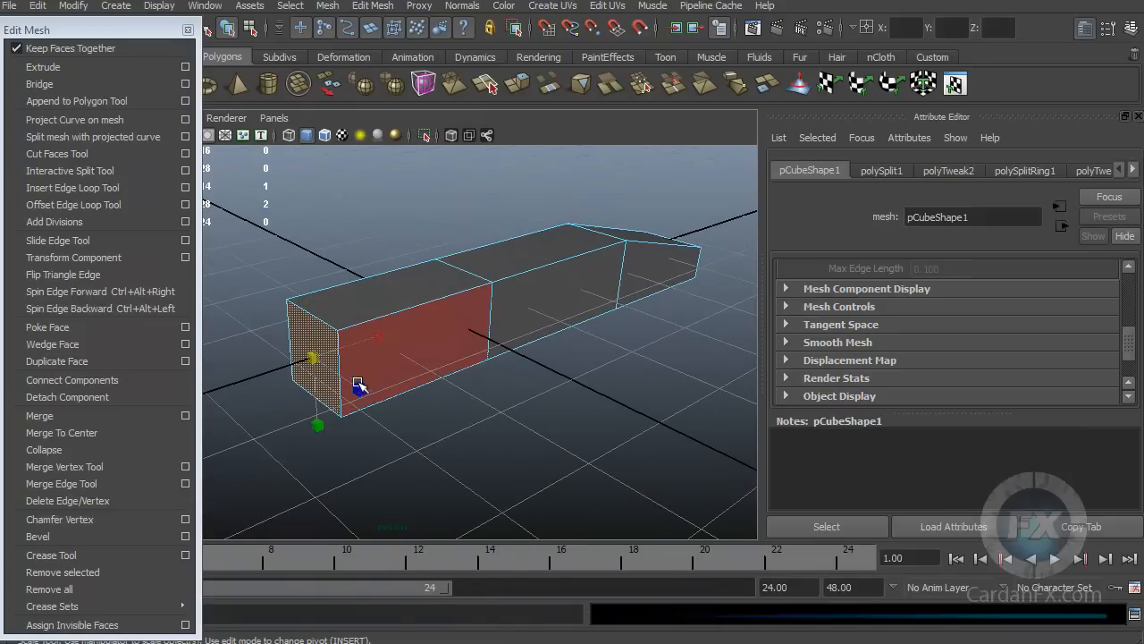
drag(365, 388, 326, 371)
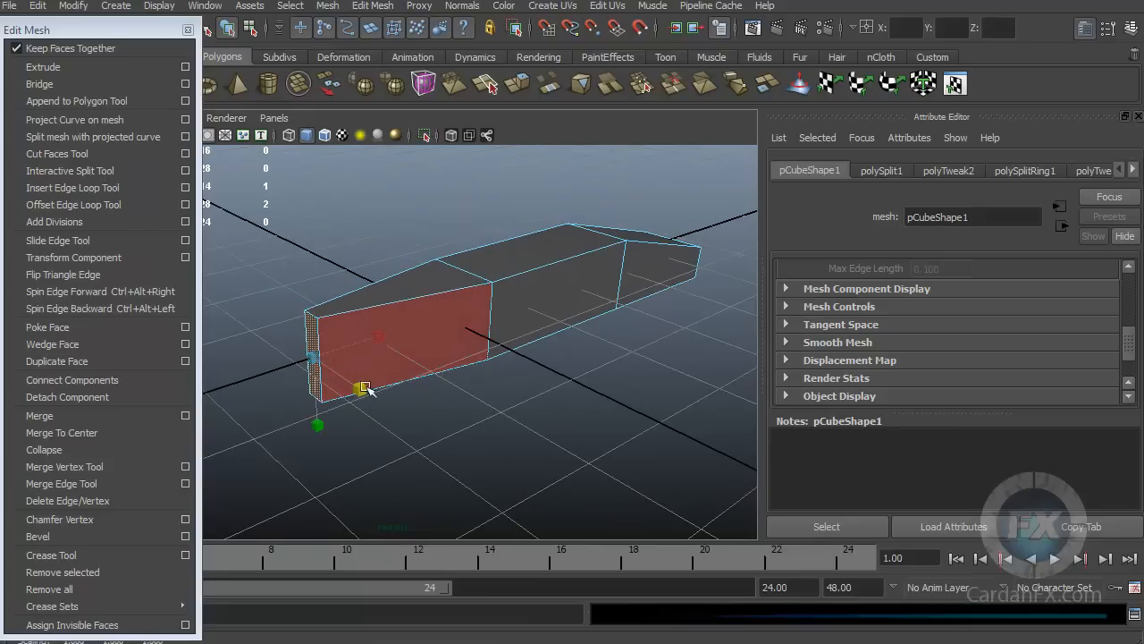
Return to object mode and select the whole box mesh.
alt+drag(390, 421, 474, 398)
alt+middle_drag(474, 398, 509, 375)
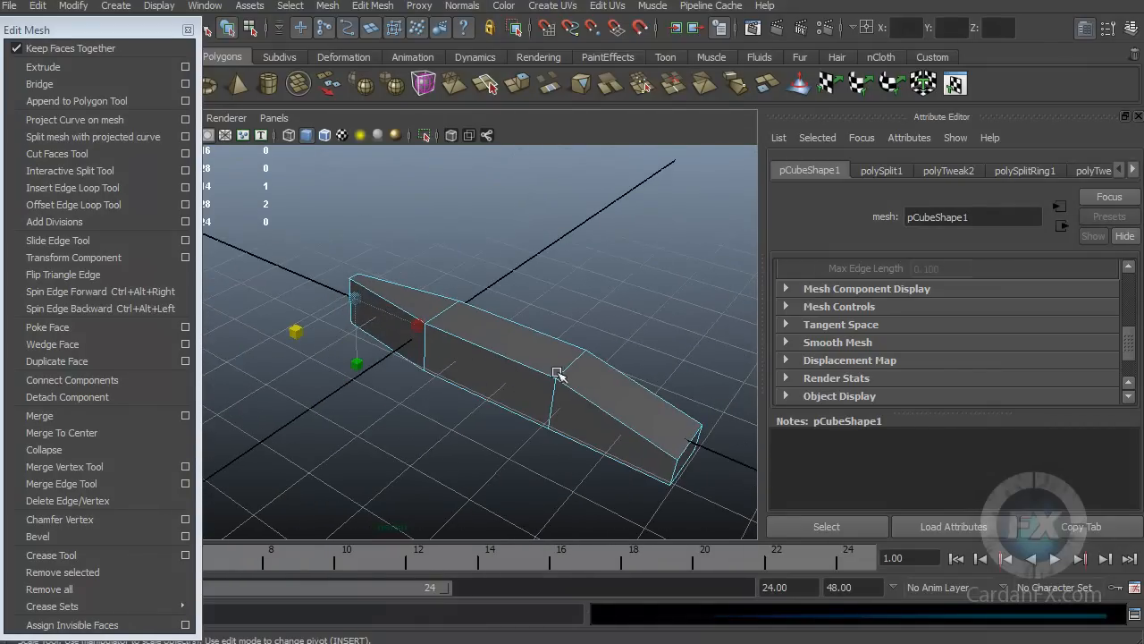
right_click(471, 328)
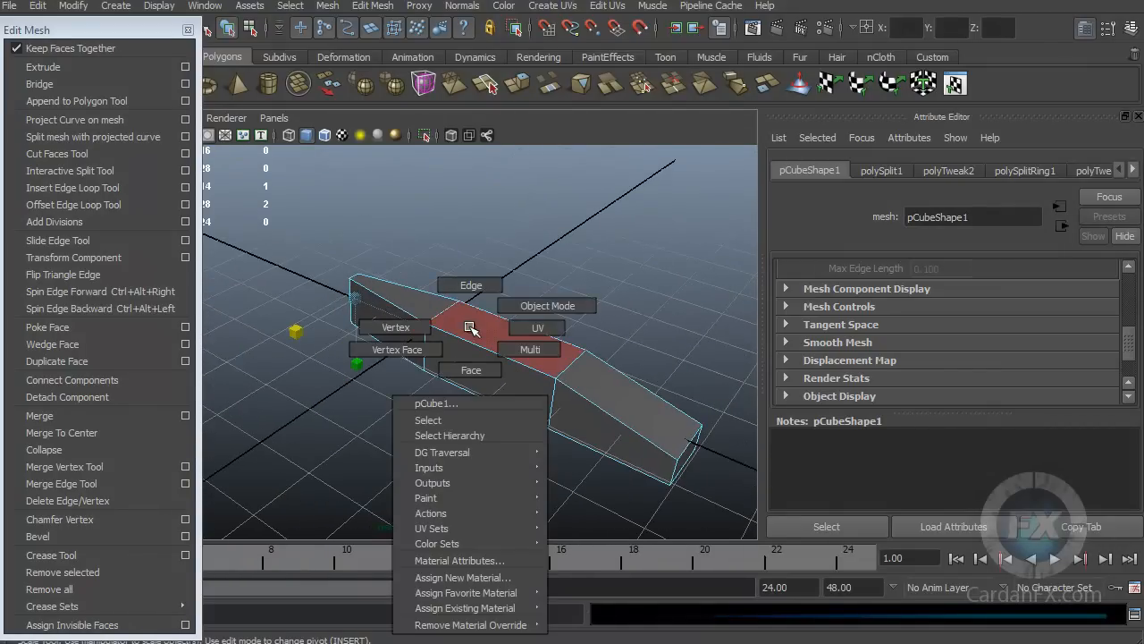
click(544, 306)
alt+drag(500, 378, 465, 342)
alt+middle_drag(467, 342, 439, 352)
click(432, 331)
mouse_move(478, 343)
alt+mouse_down()
mouse_move(451, 359)
mouse_move(319, 358)
mouse_move(483, 347)
alt+mouse_up()
alt+drag(507, 335, 470, 328)
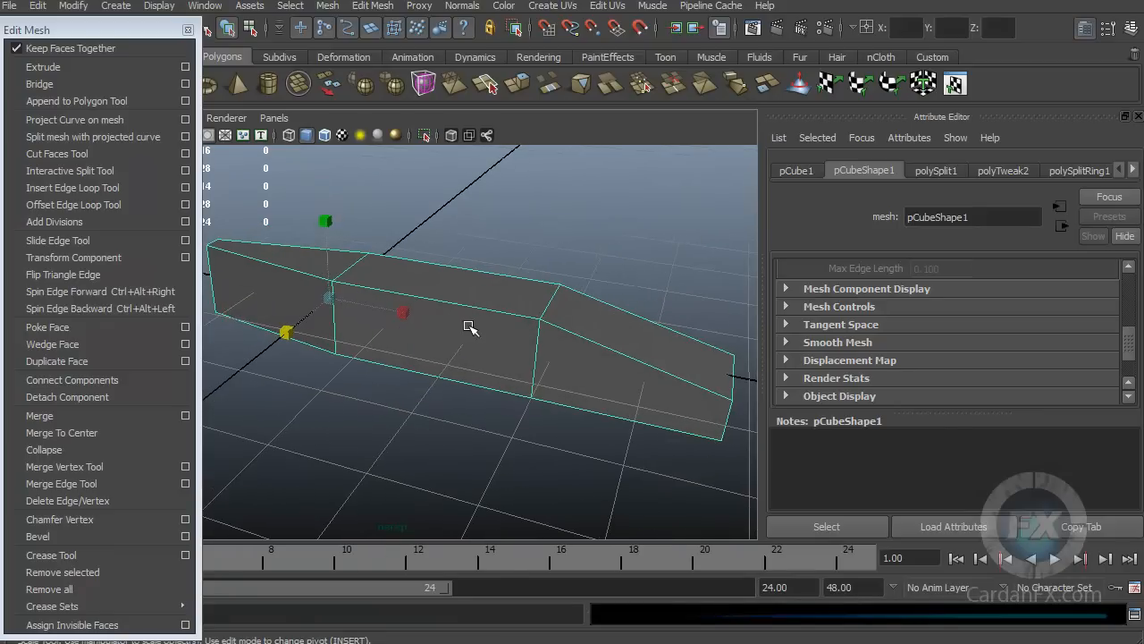
Insert an edge loop around the middle section, nearer the sloped end, at a weight of about 0.26.
click(90, 176)
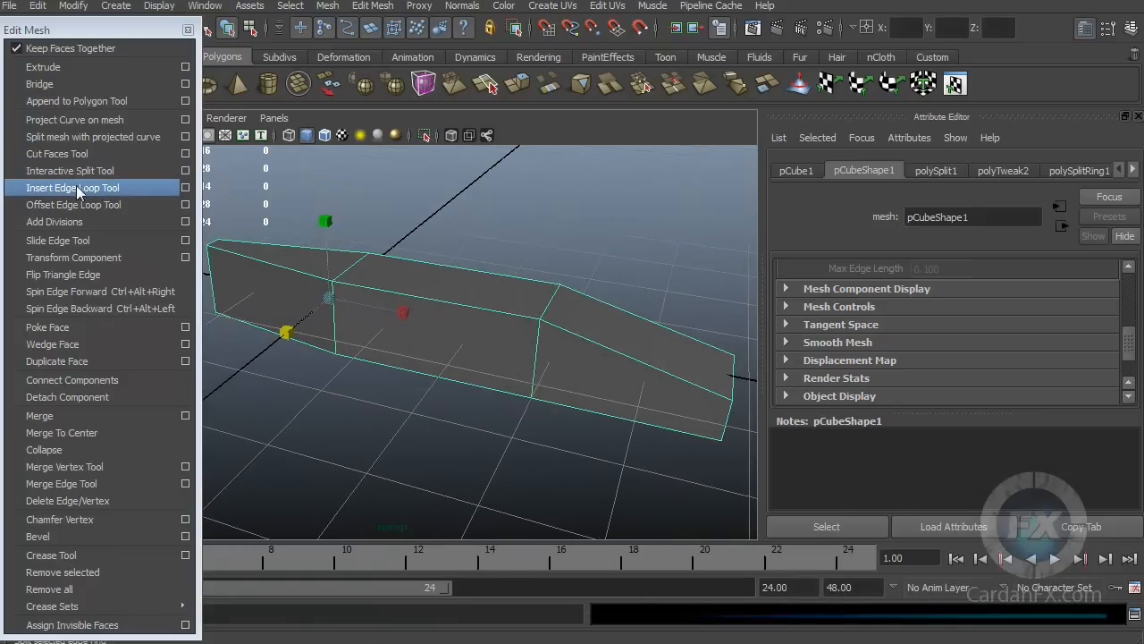
click(85, 189)
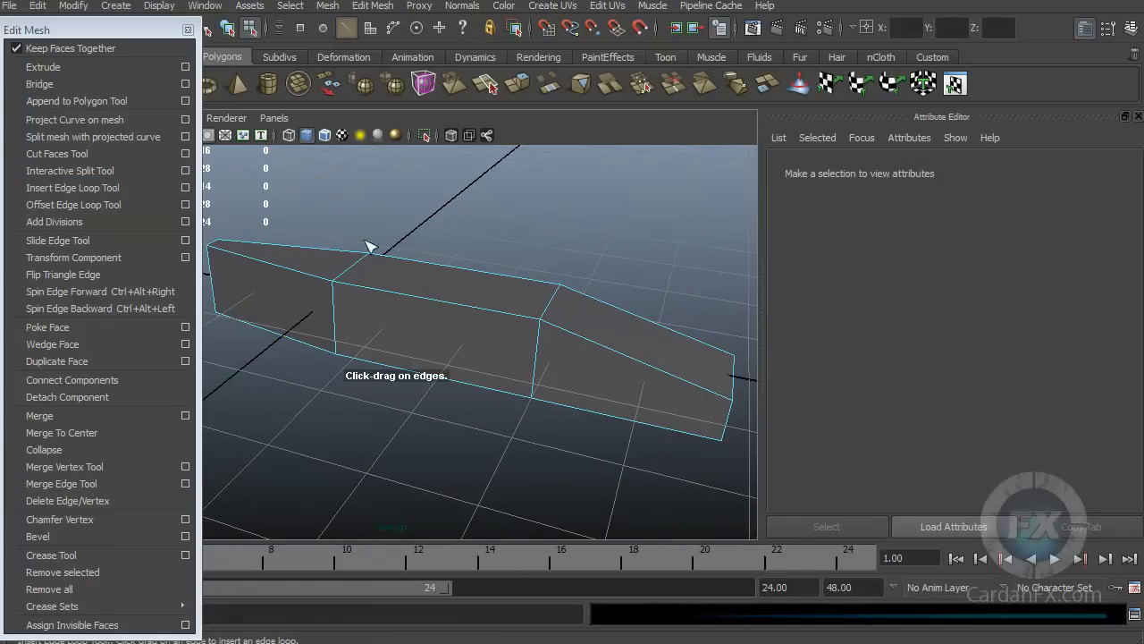
drag(434, 309, 481, 306)
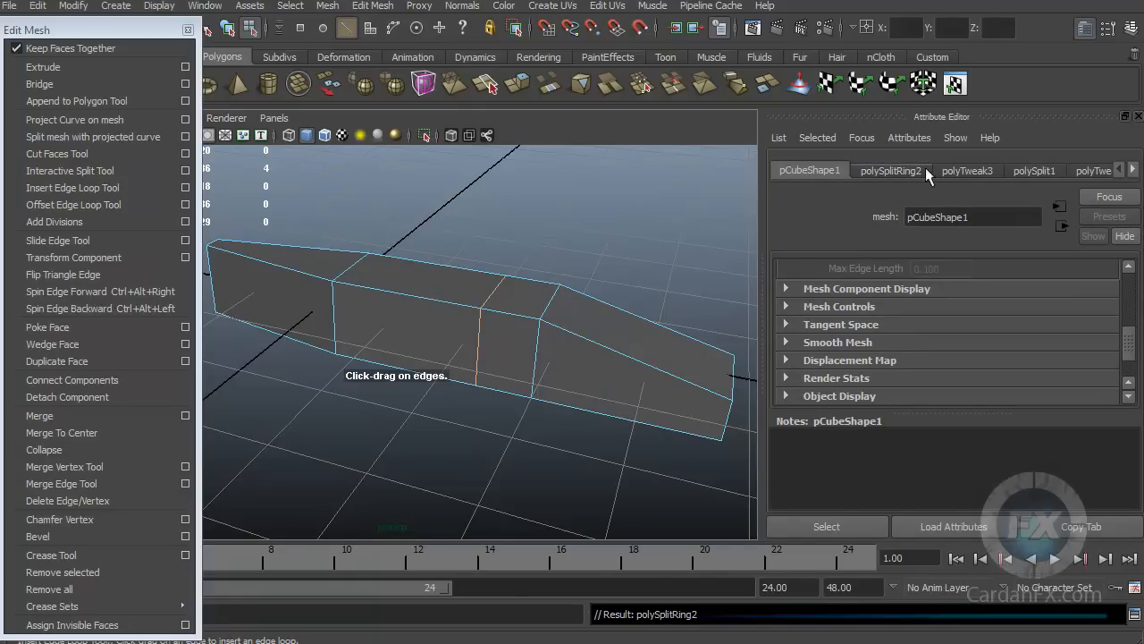
Review the attributes of the mesh's history nodes, from the new edge loop back through the tweaks and the earlier split.
click(891, 171)
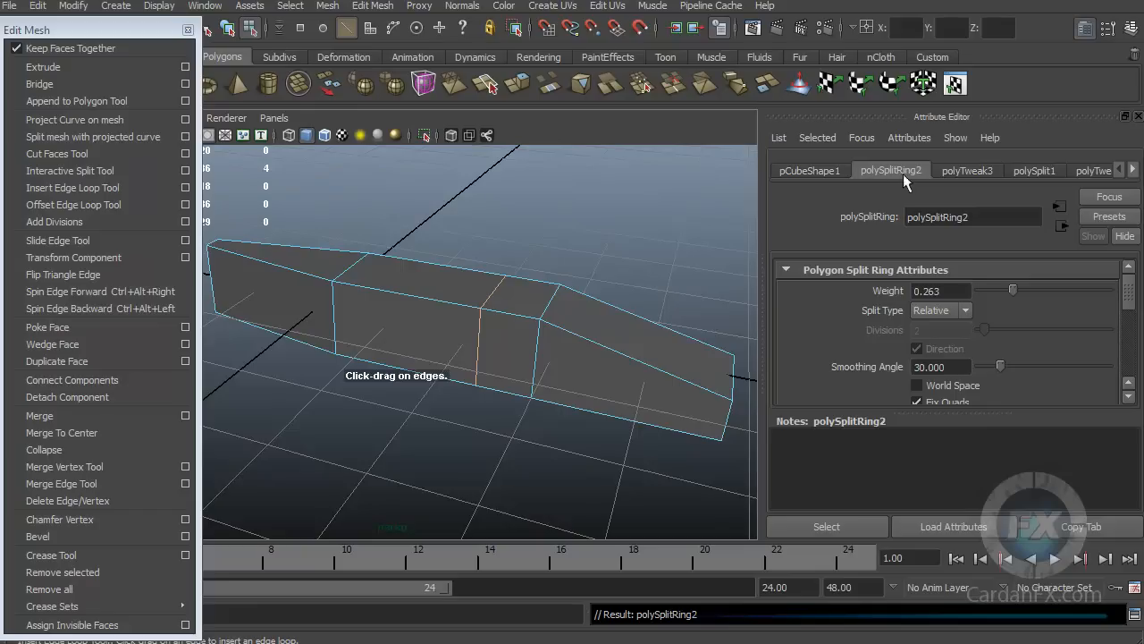
click(963, 172)
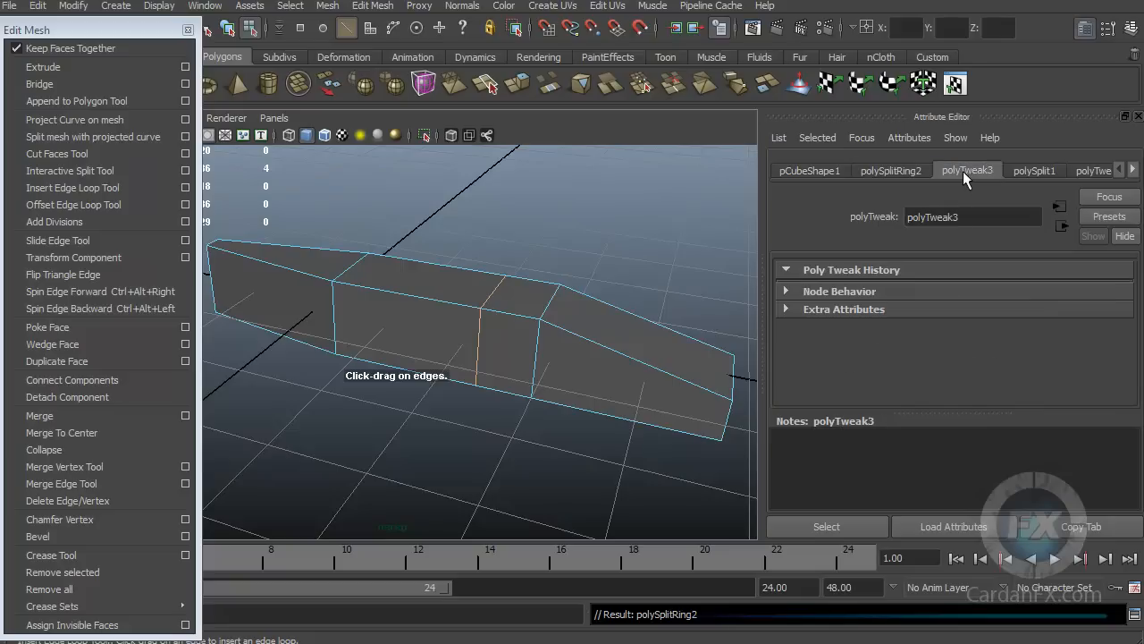
click(1033, 171)
click(1081, 170)
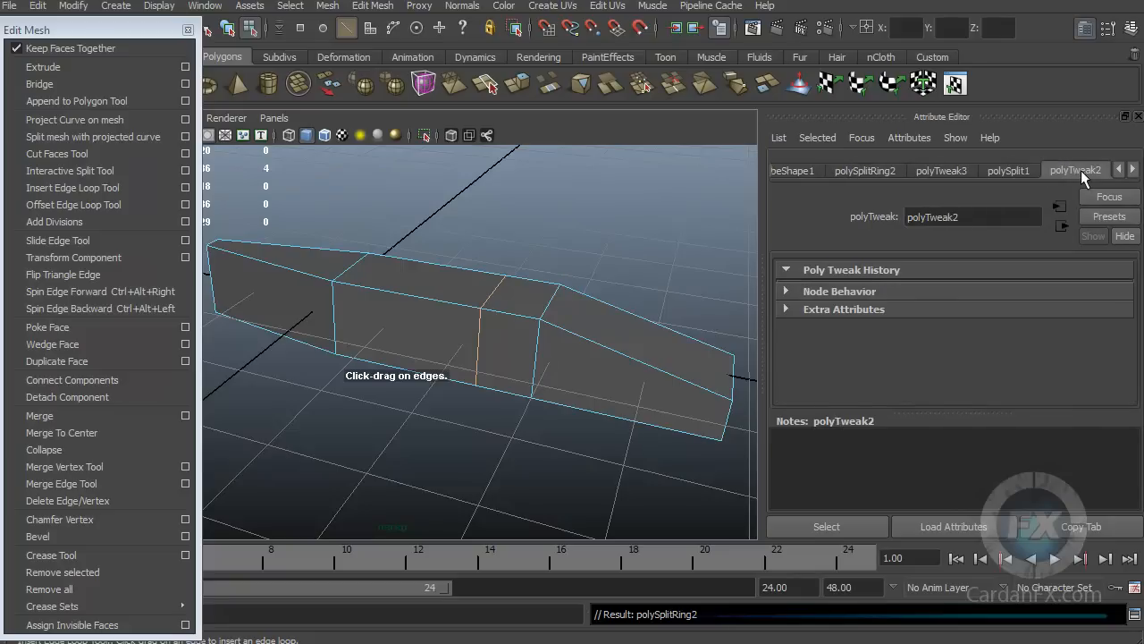
click(995, 169)
click(934, 169)
click(894, 169)
click(800, 169)
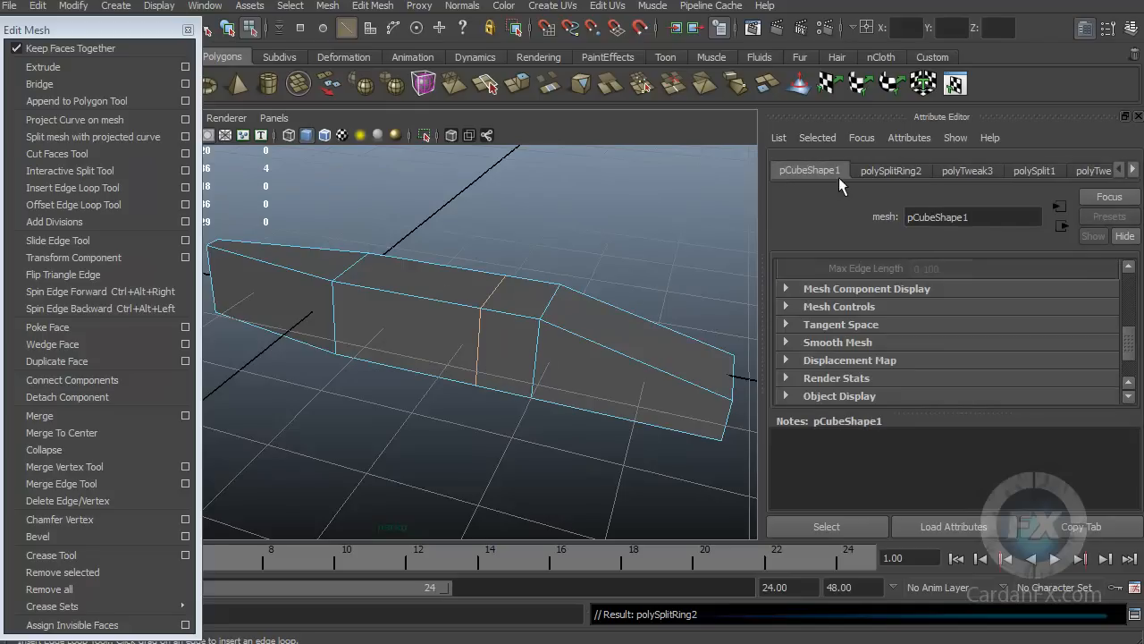
Go back through the construction history to the original cube node and try changing its width subdivisions.
click(861, 170)
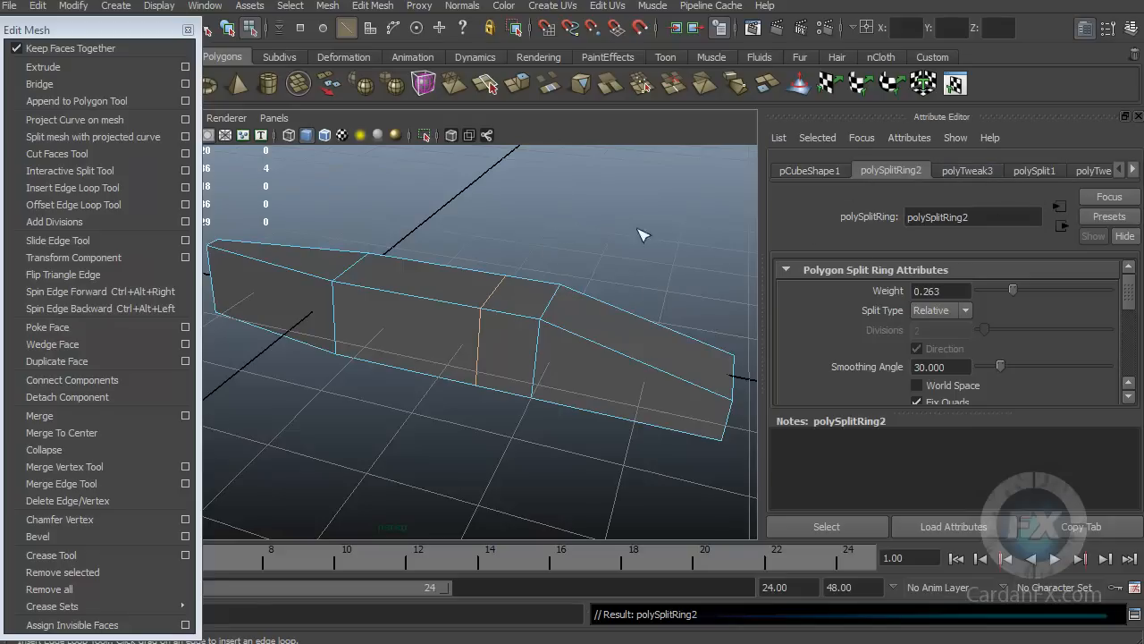
click(1039, 172)
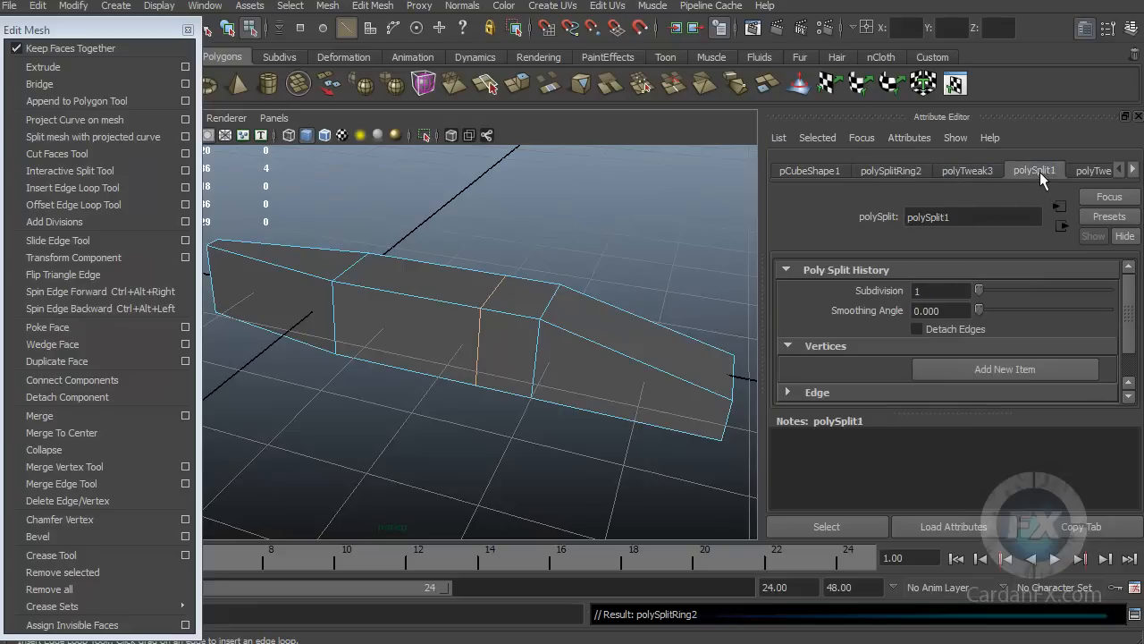
click(1087, 170)
click(1133, 170)
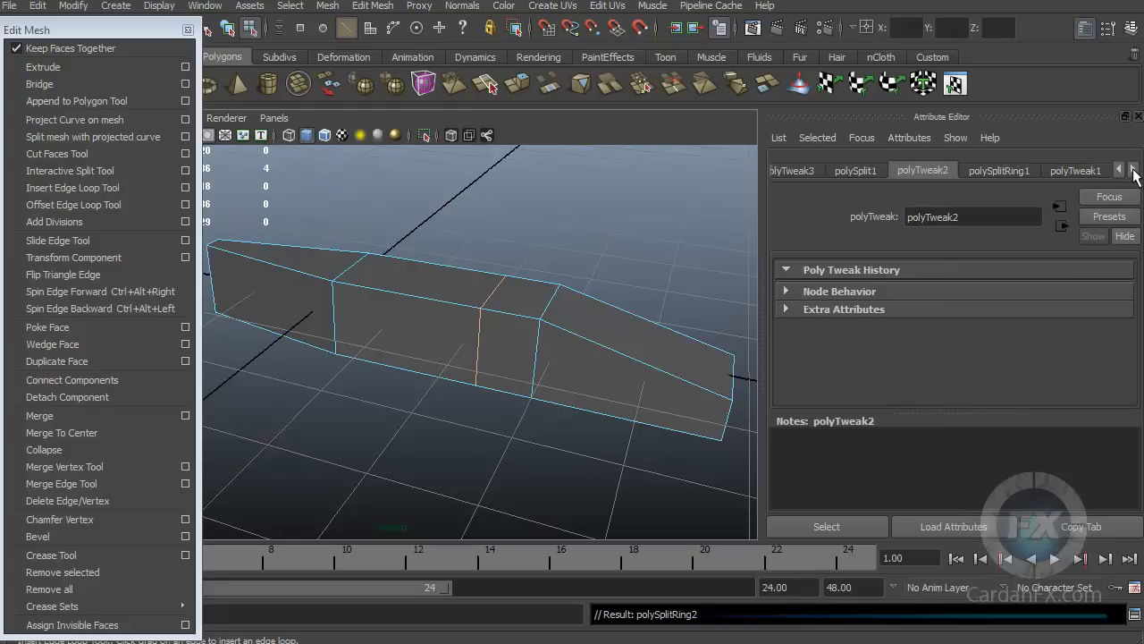
click(917, 170)
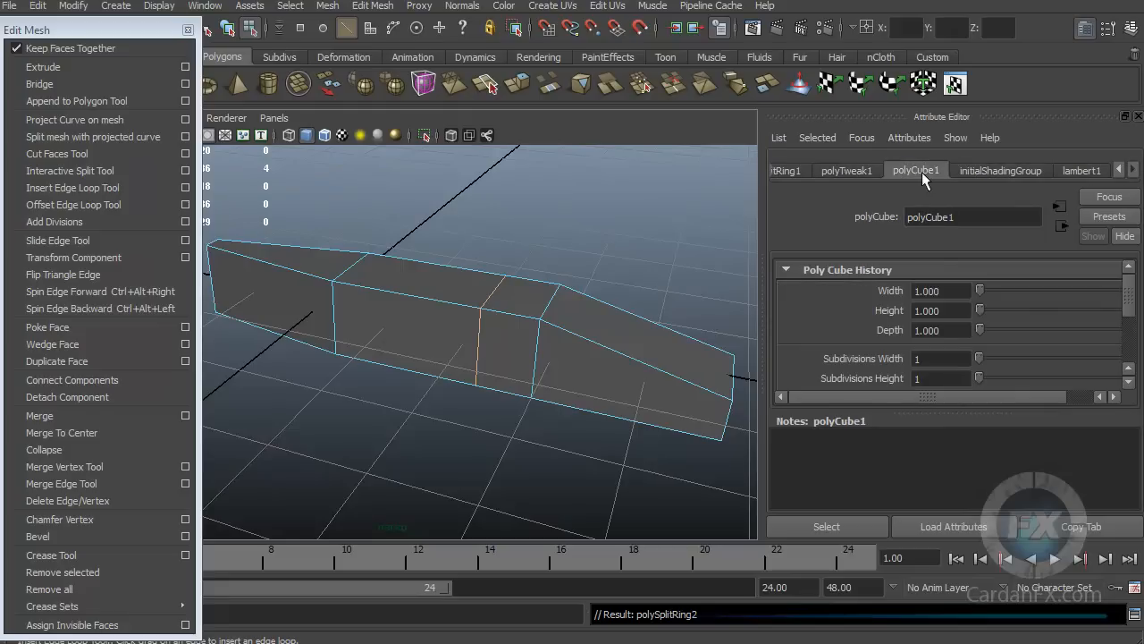
mouse_move(981, 360)
mouse_down()
mouse_move(988, 365)
mouse_move(977, 365)
mouse_up()
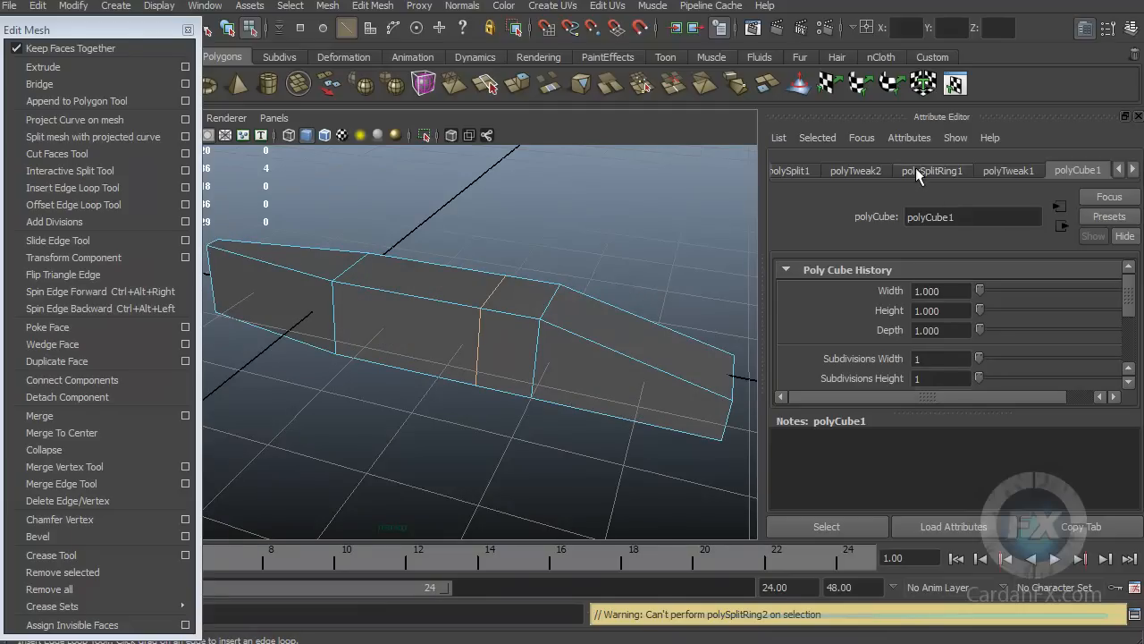
Return to the polySplitRing2 node and set its Weight to 0.5 to center the new edge loop.
click(857, 170)
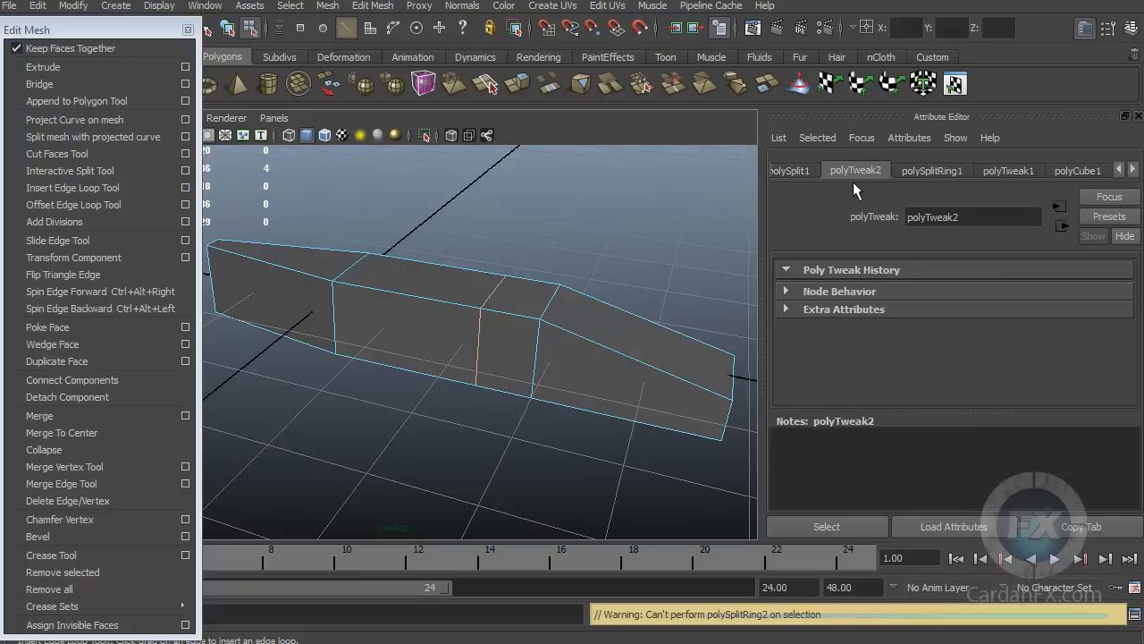
click(792, 171)
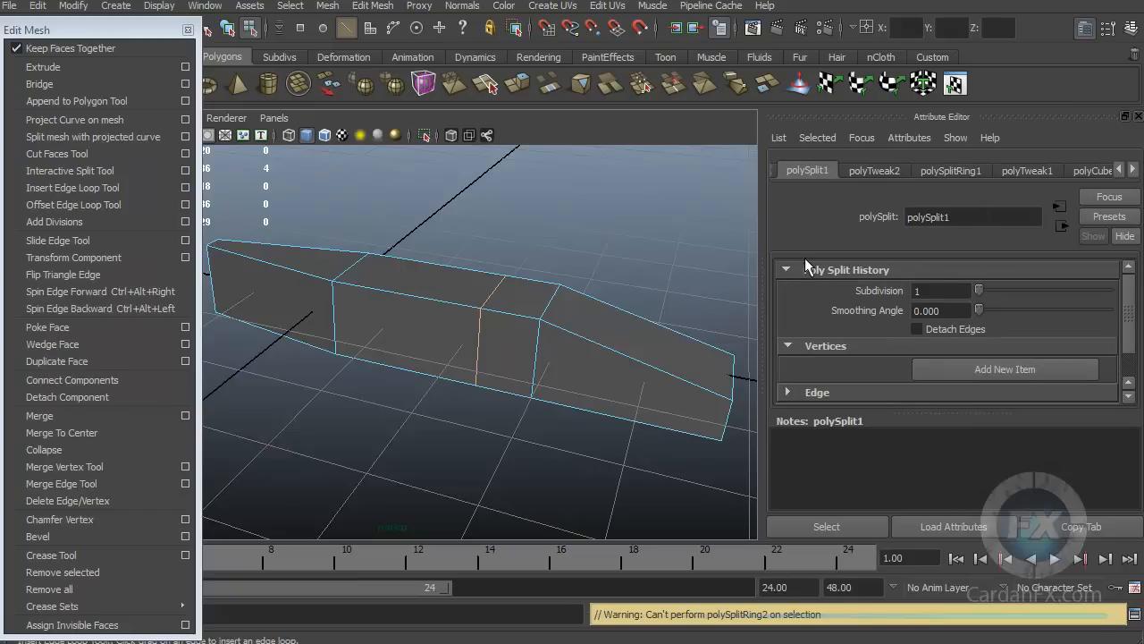
click(1120, 170)
click(1120, 170)
click(1120, 170)
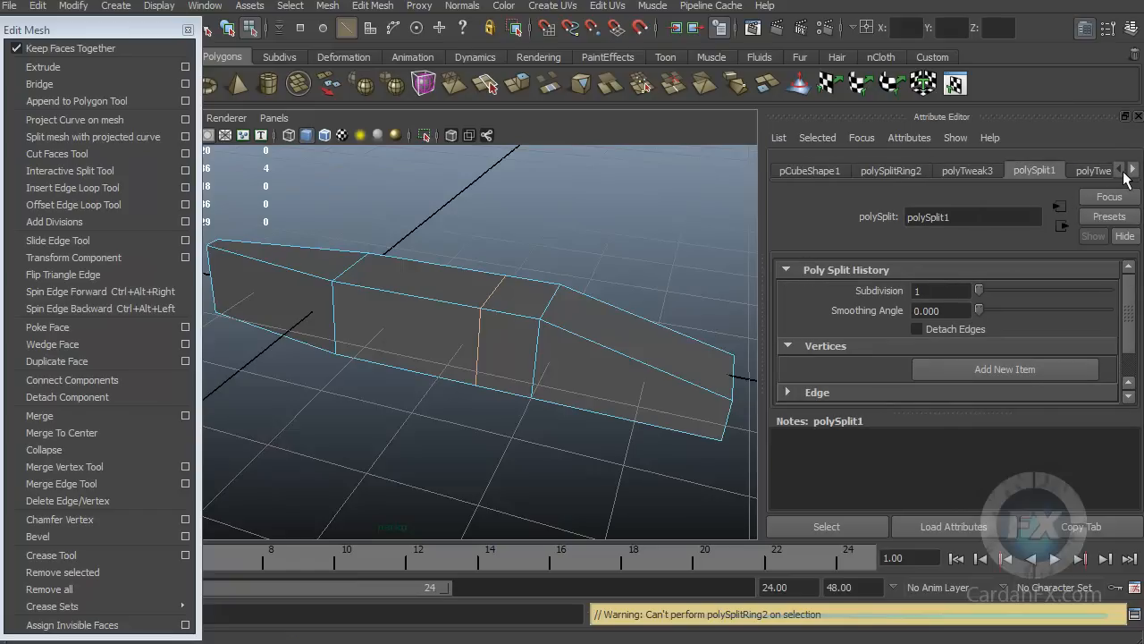
click(893, 170)
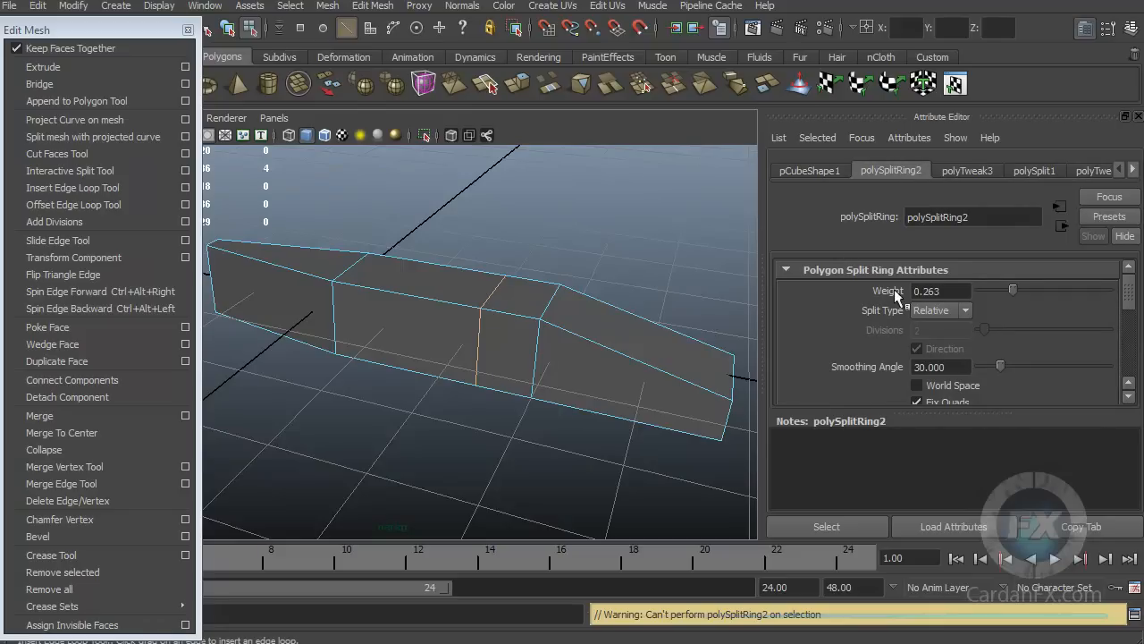
drag(920, 291, 962, 291)
text(5)
key(Return)
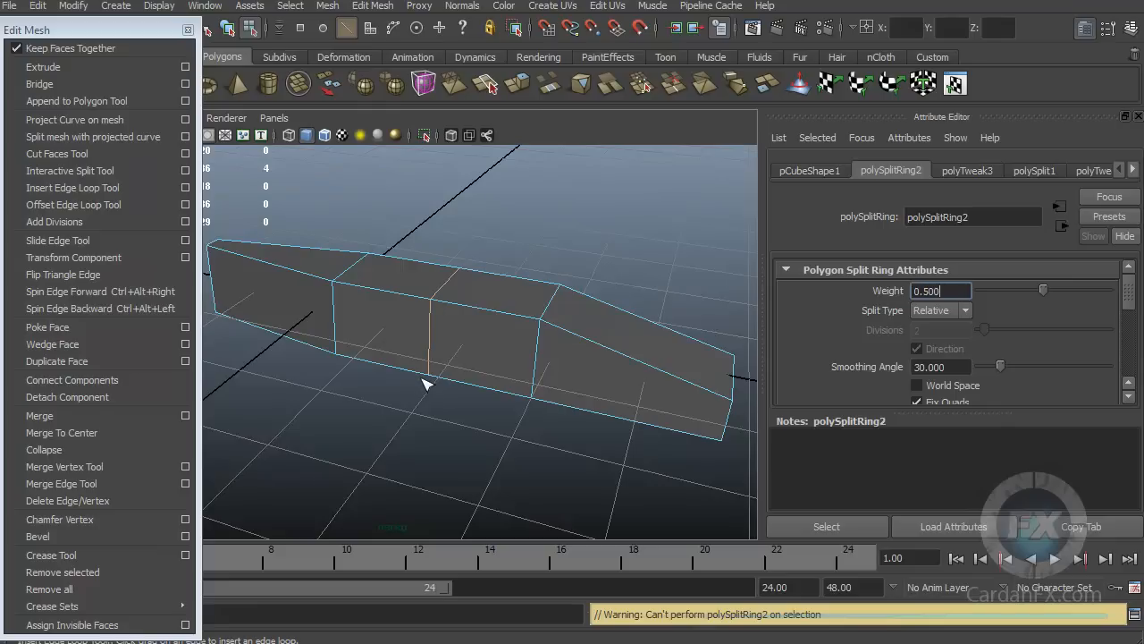
Add offset edge loops on both sides of the middle loop with the Offset Edge Loop Tool, at an offset of about 0.31.
click(60, 206)
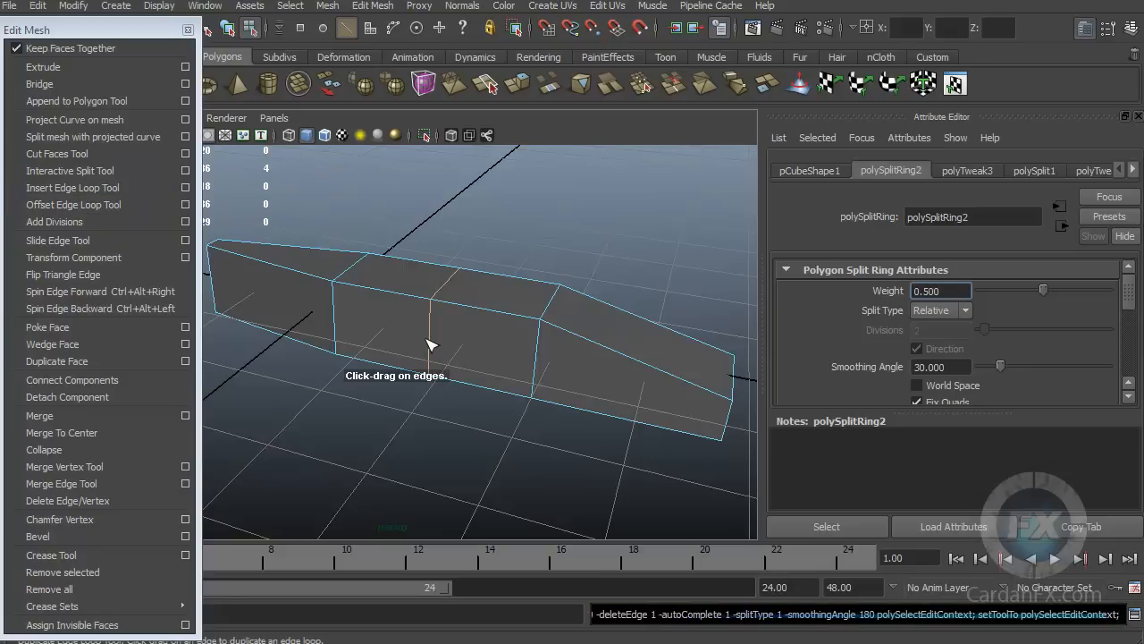
mouse_move(431, 342)
mouse_down()
mouse_move(421, 340)
mouse_move(439, 337)
mouse_move(399, 329)
mouse_move(409, 277)
mouse_move(410, 350)
mouse_move(420, 316)
mouse_move(424, 332)
mouse_move(429, 278)
mouse_move(430, 368)
mouse_move(435, 327)
mouse_up()
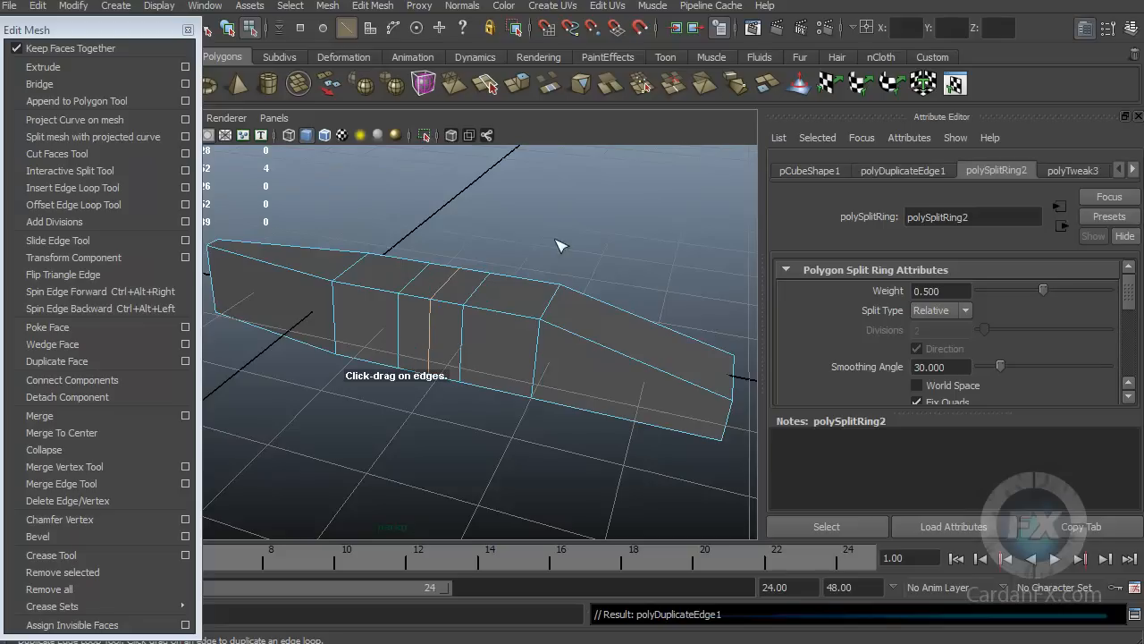
Try offsets of 0.5 and 0.1 for the duplicated edge loops, and settle on an offset of 0.25.
click(883, 174)
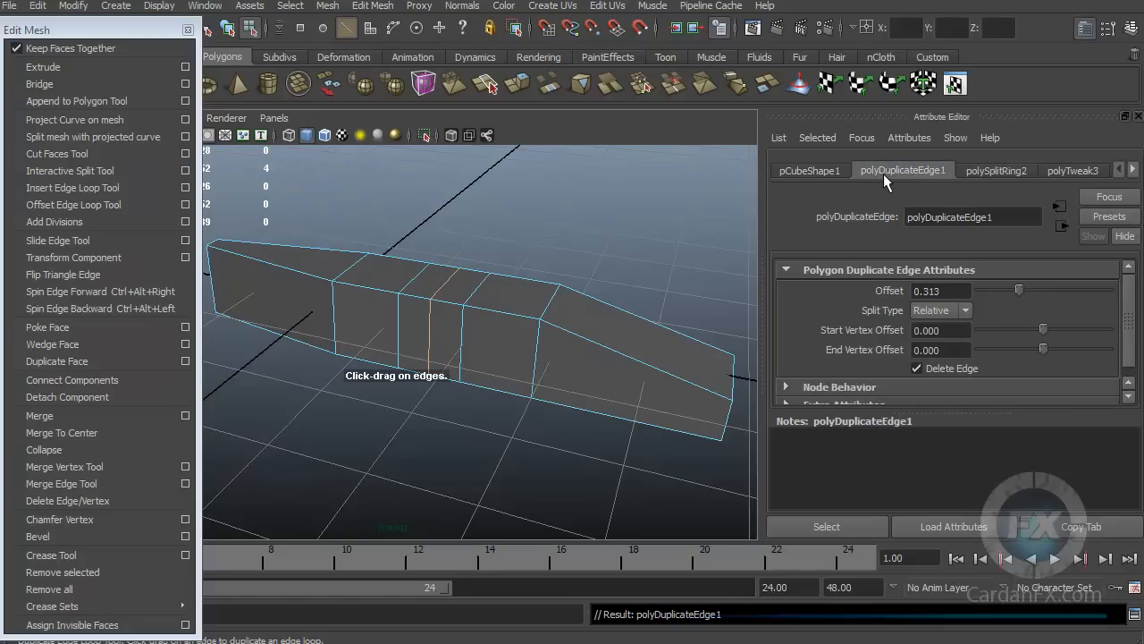
drag(922, 291, 973, 295)
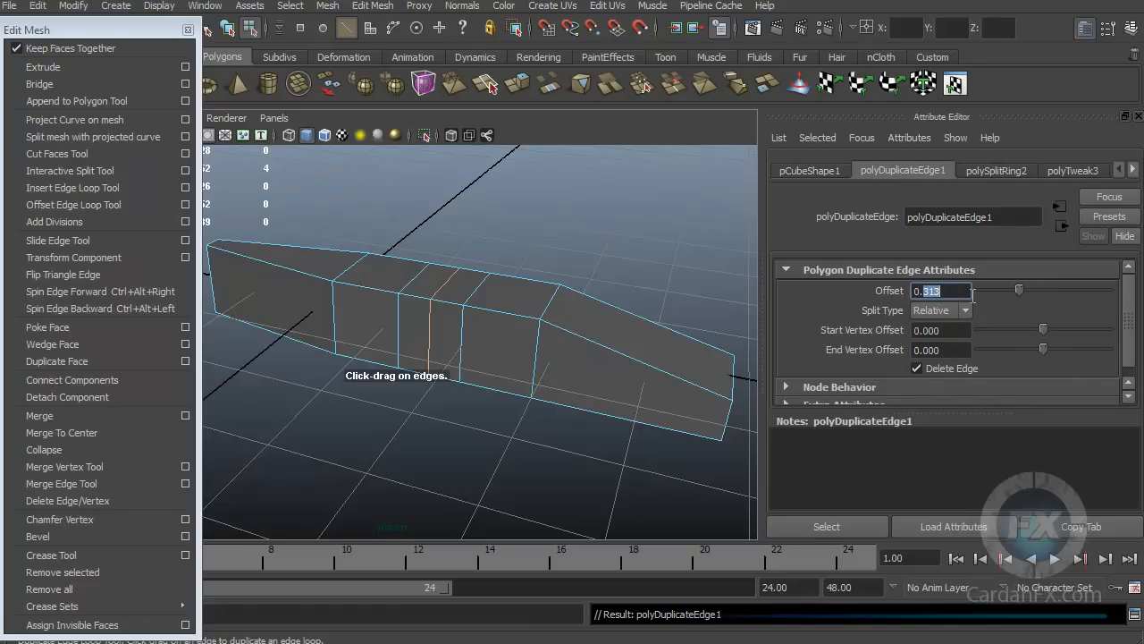
text(500)
key(Return)
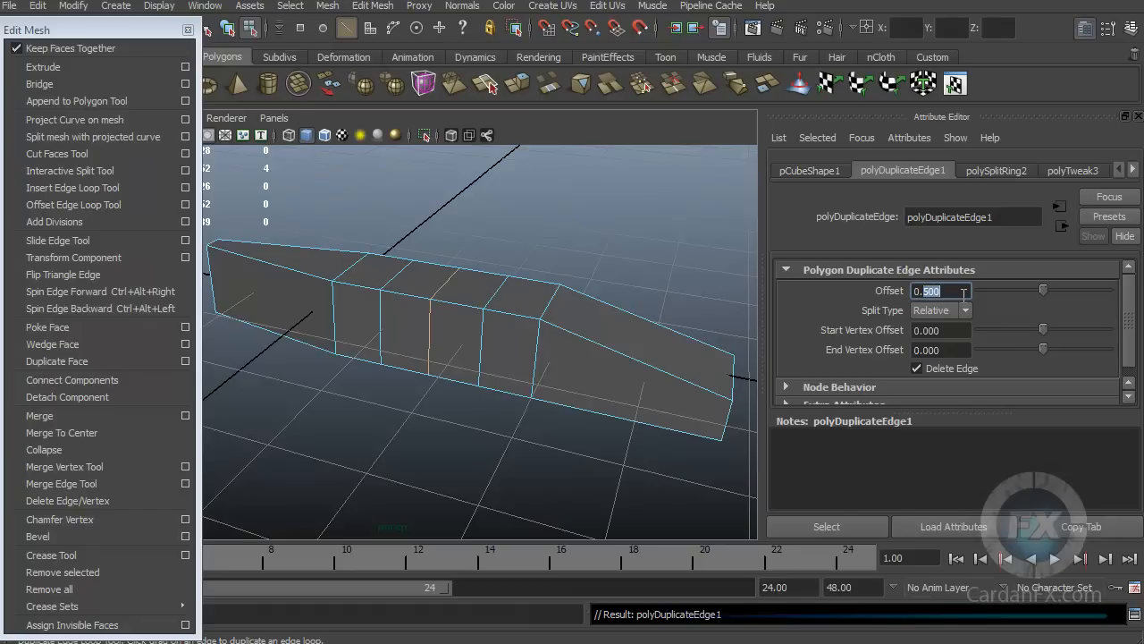
text(0.1)
key(Return)
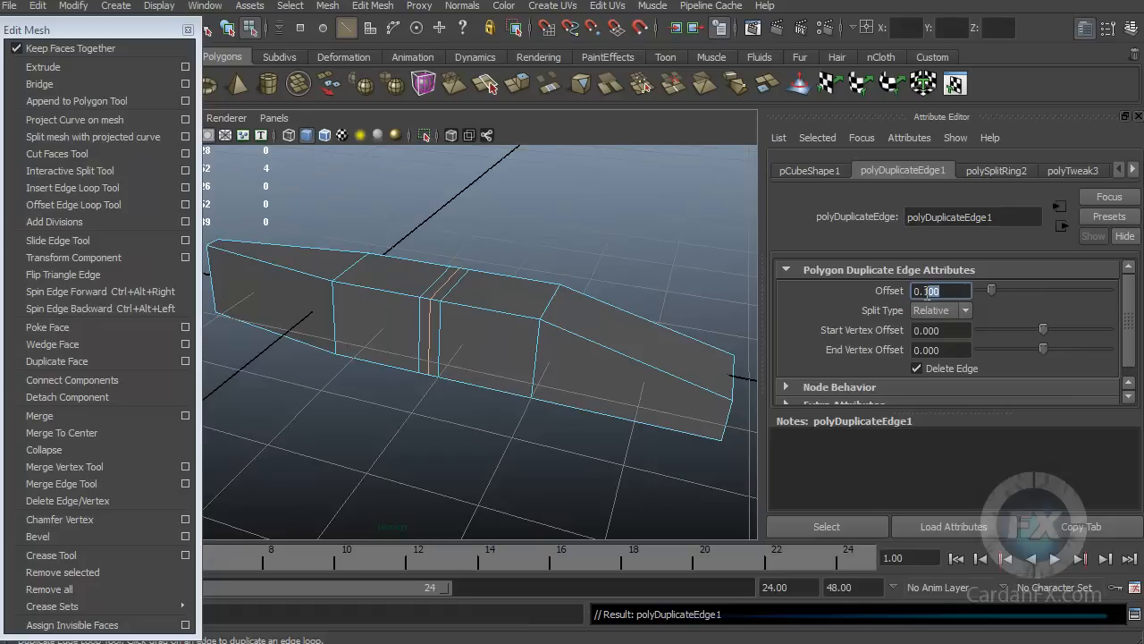
text(0.25)
key(Return)
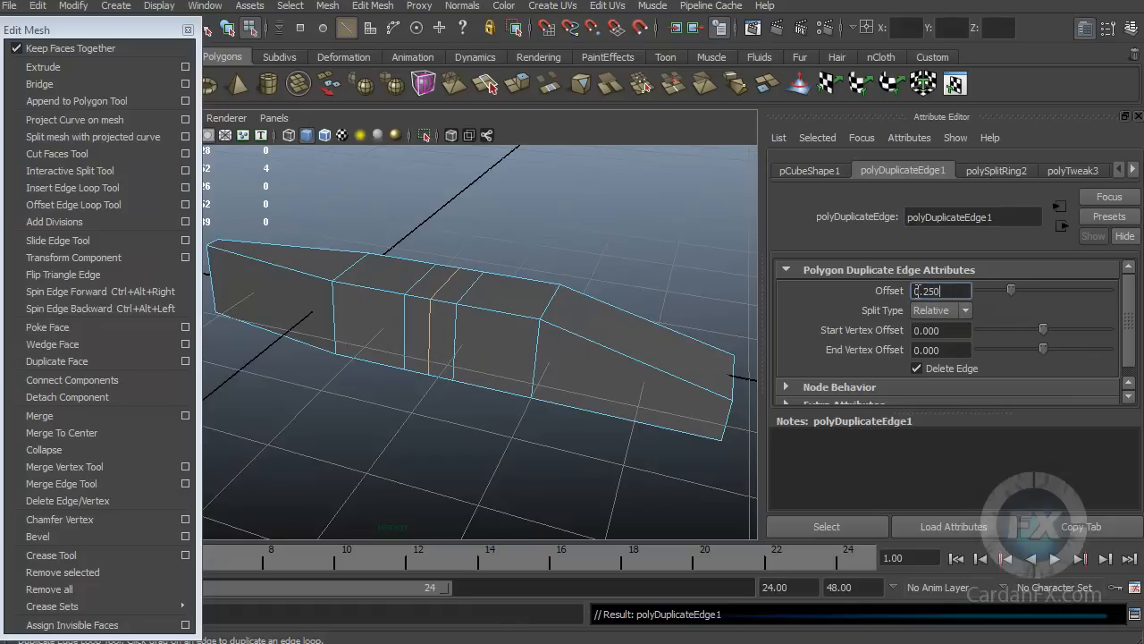
Set the Offset of the duplicated edge loops to 0.35.
drag(926, 290, 960, 289)
text(35)
key(Return)
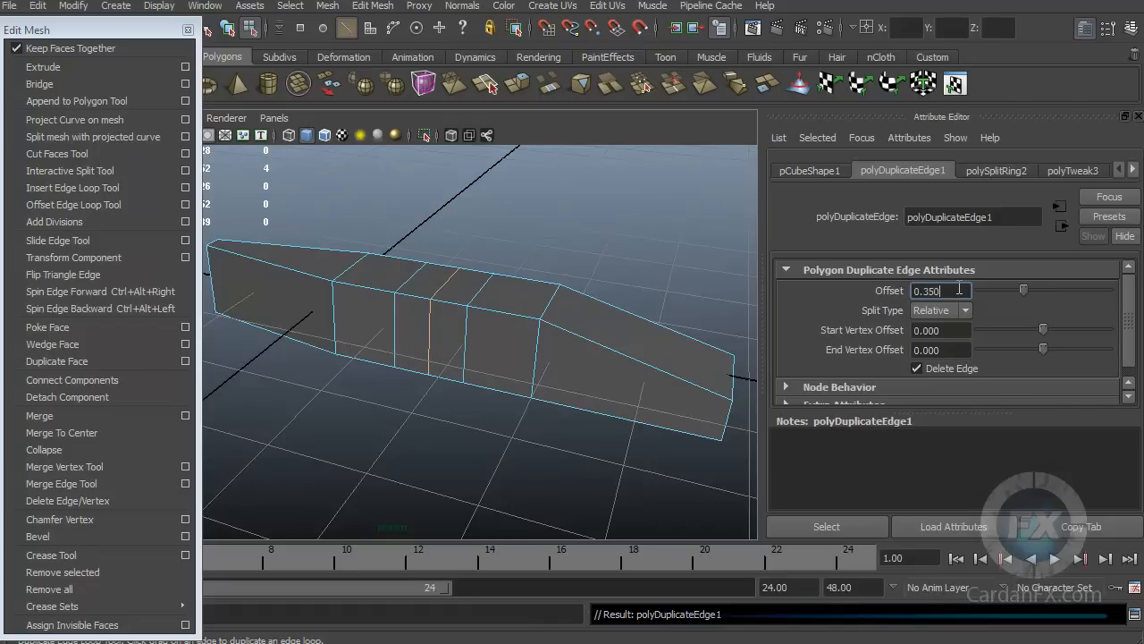
Switch to face selection and select the narrow side face between the middle edge loop and its neighbouring offset loop.
alt+drag(439, 253, 480, 314)
alt+drag(695, 306, 659, 276)
alt+right_drag(524, 295, 587, 289)
alt+drag(587, 289, 546, 304)
alt+middle_drag(546, 303, 468, 288)
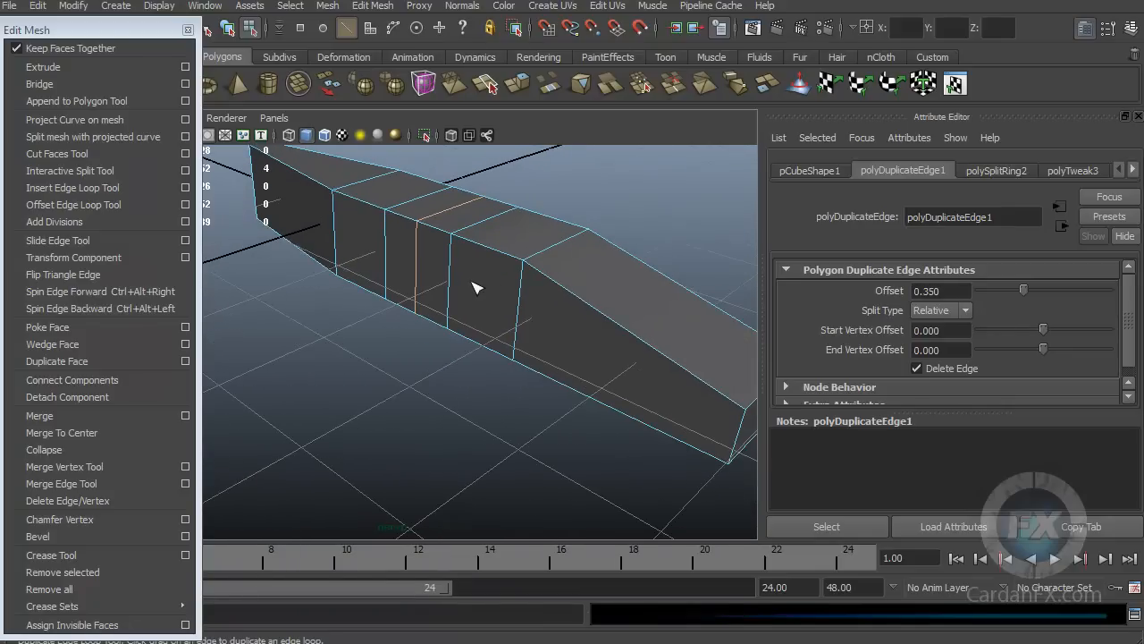
mouse_move(447, 286)
alt+mouse_down()
mouse_move(462, 256)
mouse_move(475, 265)
mouse_move(451, 282)
alt+mouse_up()
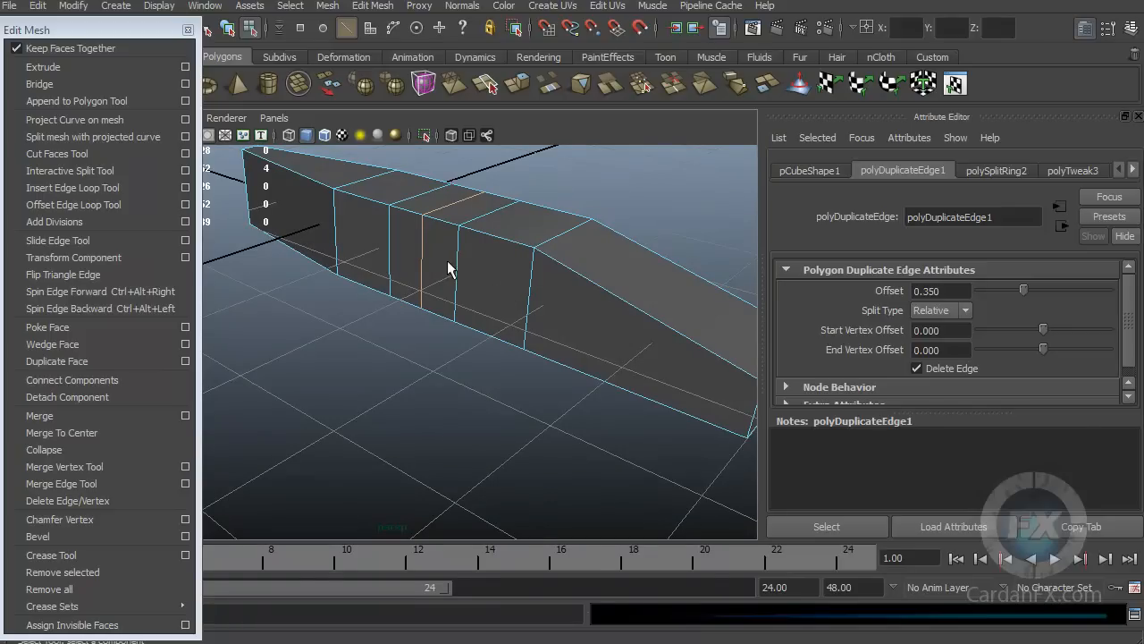
right_click(437, 270)
click(437, 310)
click(435, 272)
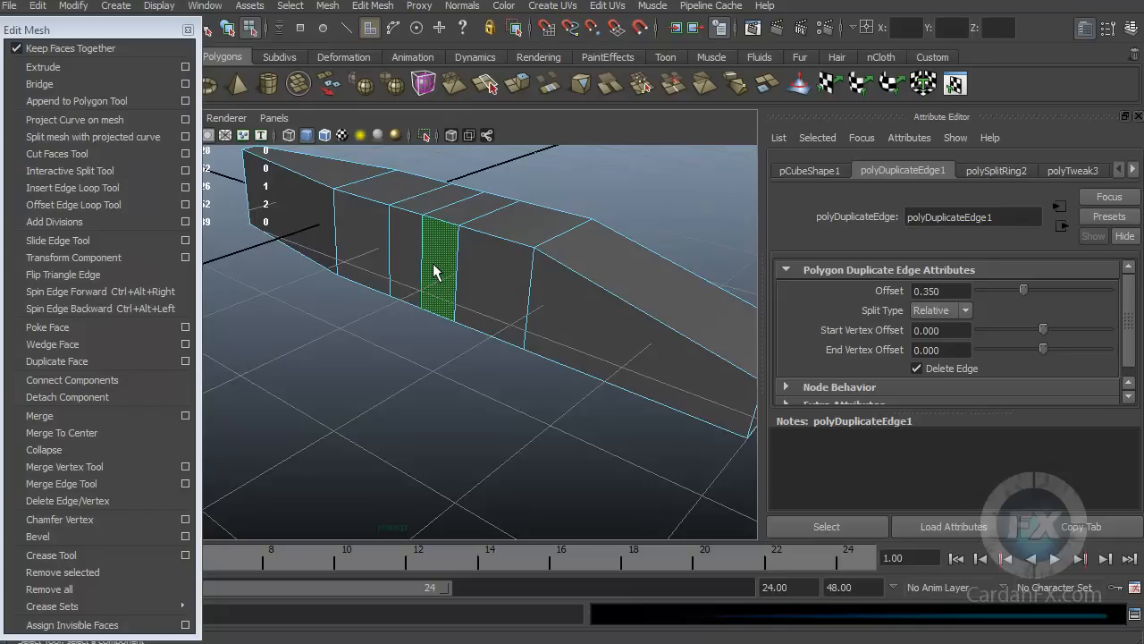
right_drag(462, 269, 484, 297)
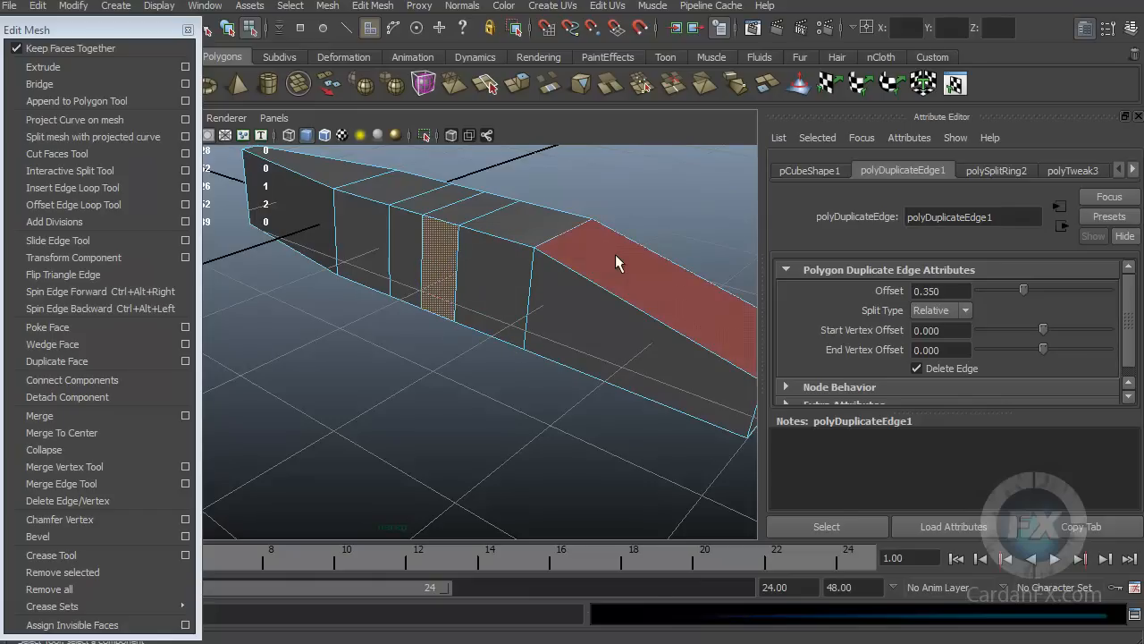
Add the matching narrow face on the opposite side of the body to the selection.
alt+drag(404, 264, 488, 280)
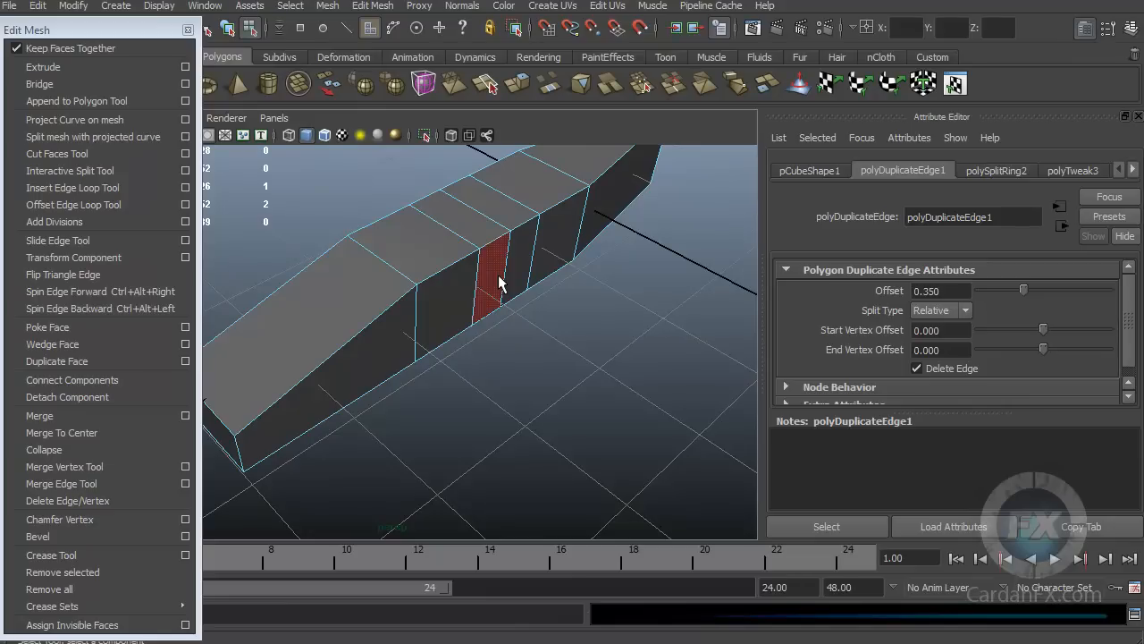
alt+drag(444, 369, 624, 378)
alt+middle_drag(624, 378, 528, 324)
alt+drag(528, 323, 564, 319)
alt+middle_drag(564, 319, 498, 332)
alt+drag(498, 331, 509, 352)
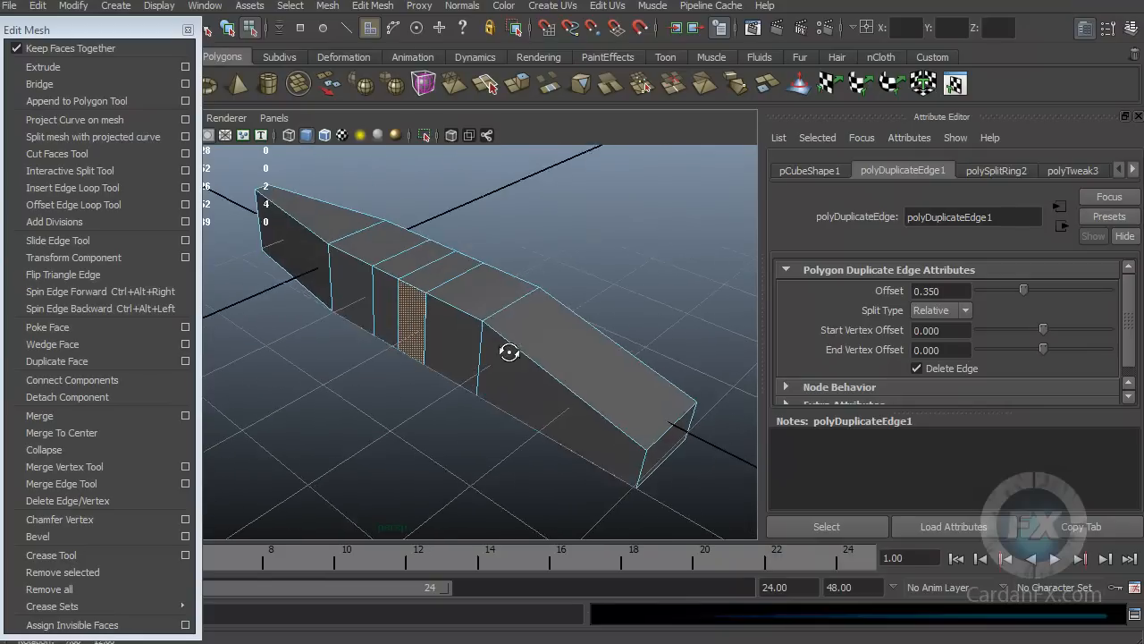
Extrude the two selected side faces outward by about 1.34 units to form wings.
scroll(509, 350, up, 3)
alt+middle_drag(511, 348, 514, 367)
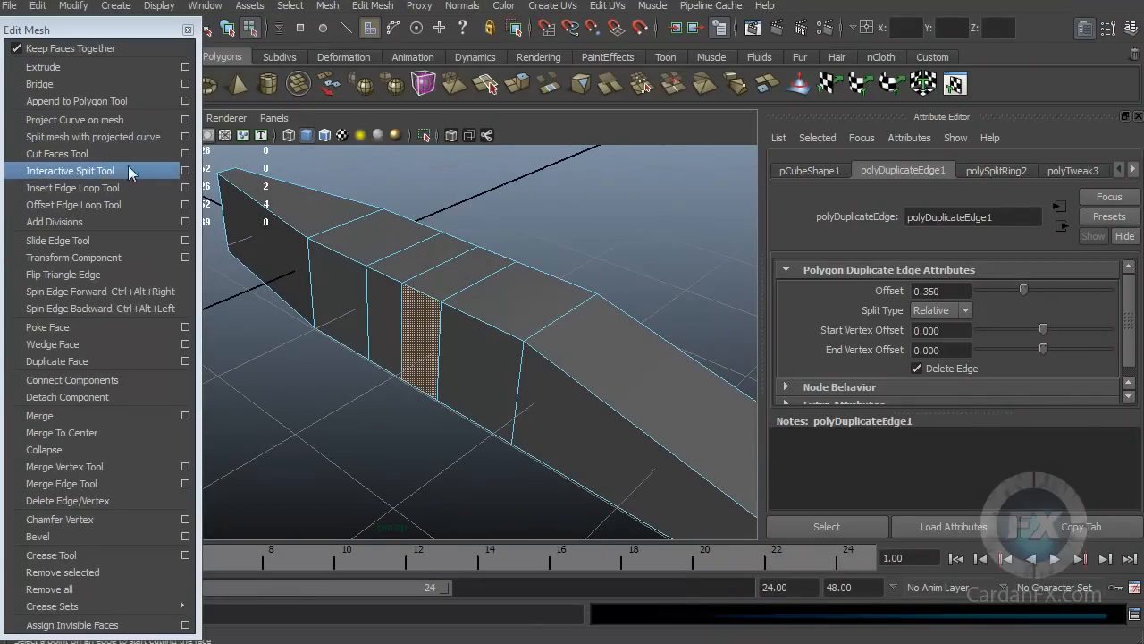
click(48, 69)
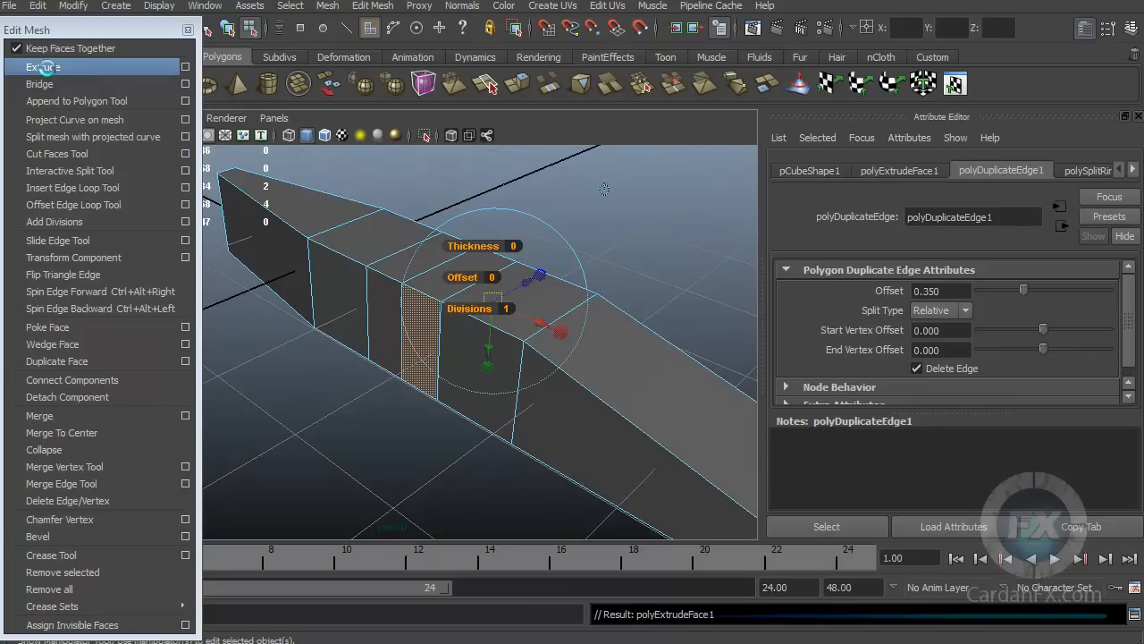
alt+drag(526, 336, 617, 207)
mouse_move(481, 340)
alt+mouse_down()
mouse_move(498, 340)
mouse_move(483, 330)
alt+mouse_up()
drag(544, 289, 677, 268)
Taper the wings by scaling their extruded end faces vertically to about 0.24.
alt+drag(542, 356, 468, 365)
scroll(437, 344, down, 4)
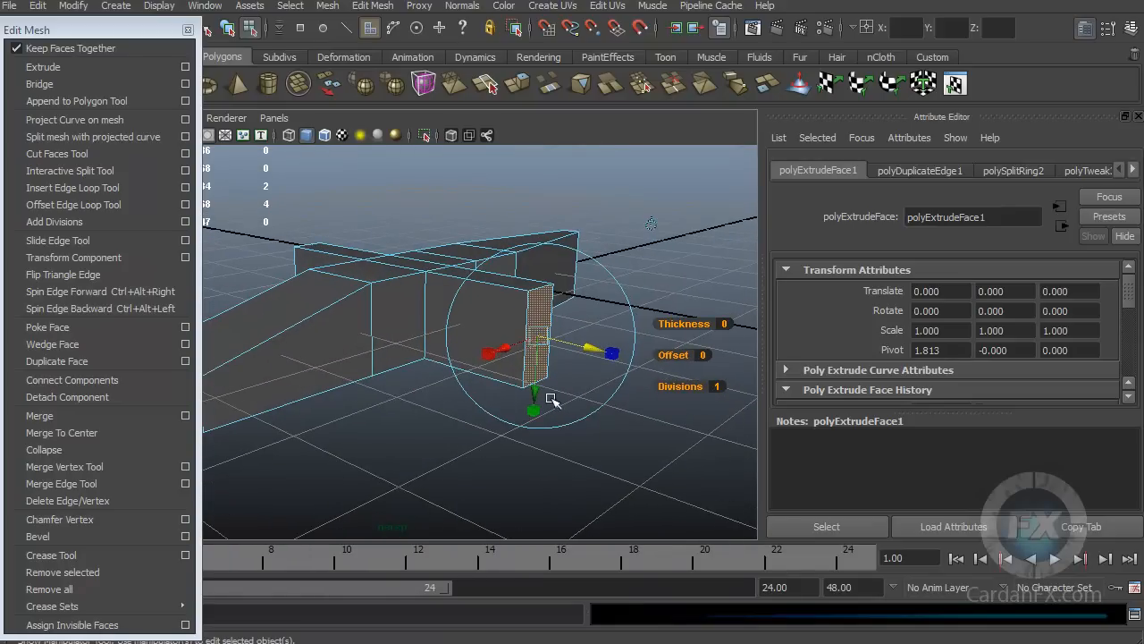
drag(537, 413, 534, 348)
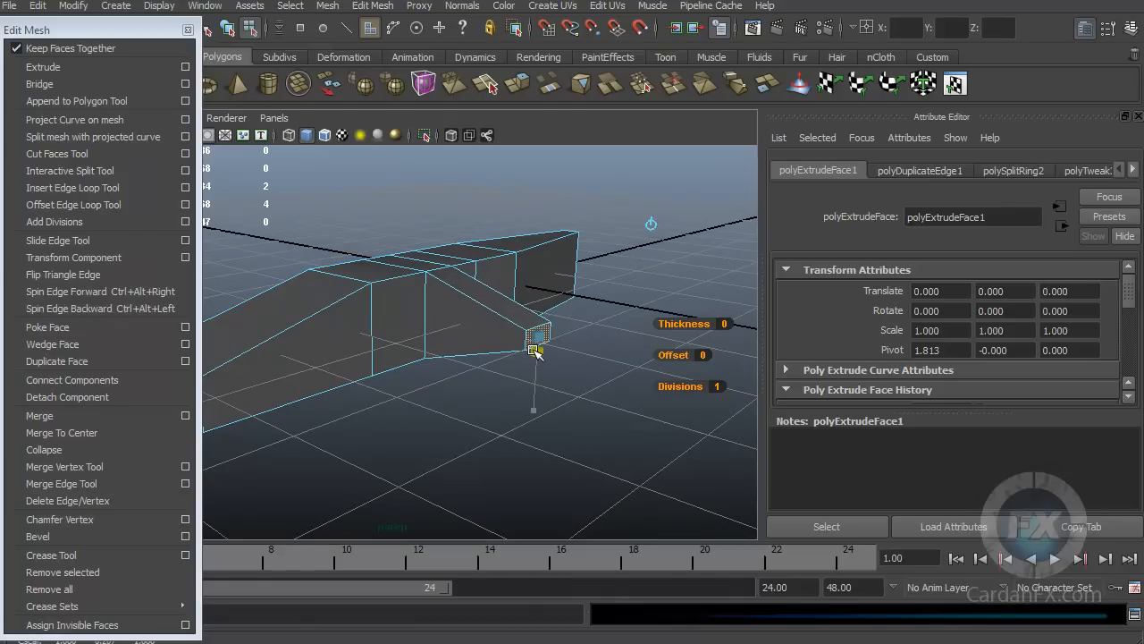
alt+drag(534, 352, 569, 441)
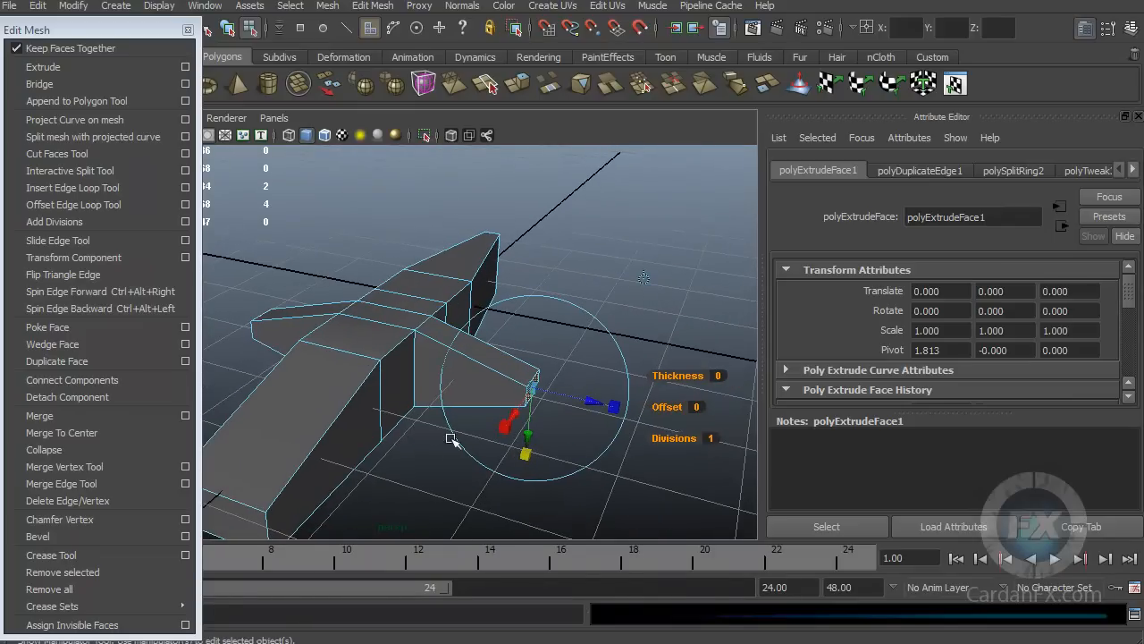
Try moving the wing-tip faces along their local axes with the extrude manipulator, and undo the move.
alt+drag(450, 439, 455, 421)
mouse_move(535, 417)
mouse_down()
mouse_move(534, 393)
mouse_move(524, 466)
mouse_move(528, 368)
mouse_move(529, 460)
mouse_move(531, 439)
mouse_up()
alt+drag(420, 454, 462, 453)
drag(594, 417, 596, 474)
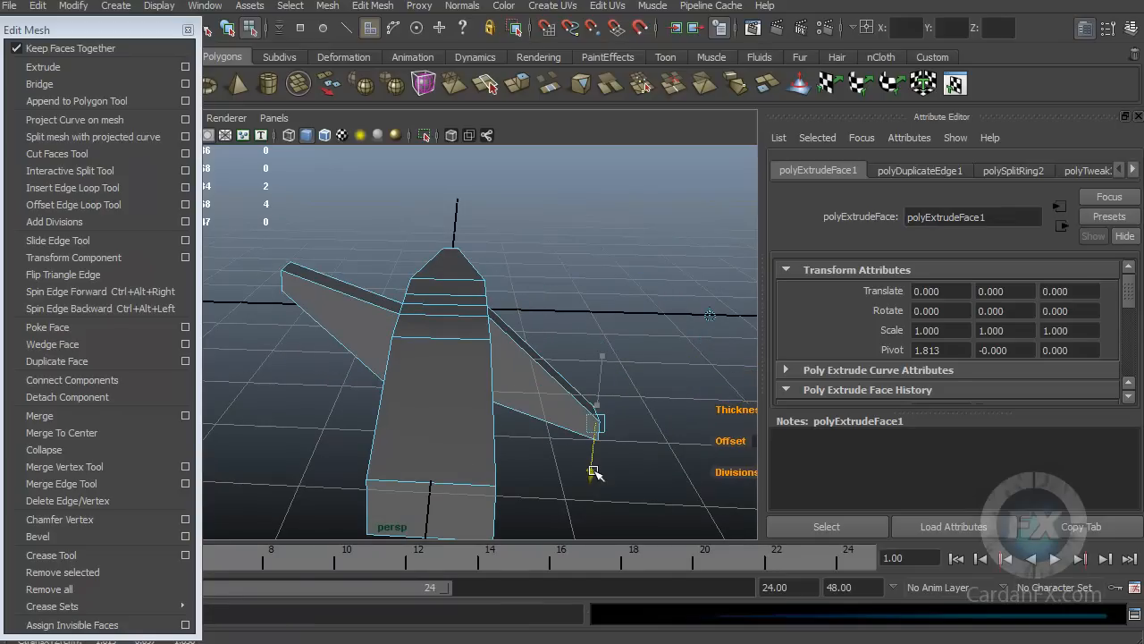
drag(592, 471, 564, 424)
key(ctrl+z)
alt+drag(605, 390, 558, 406)
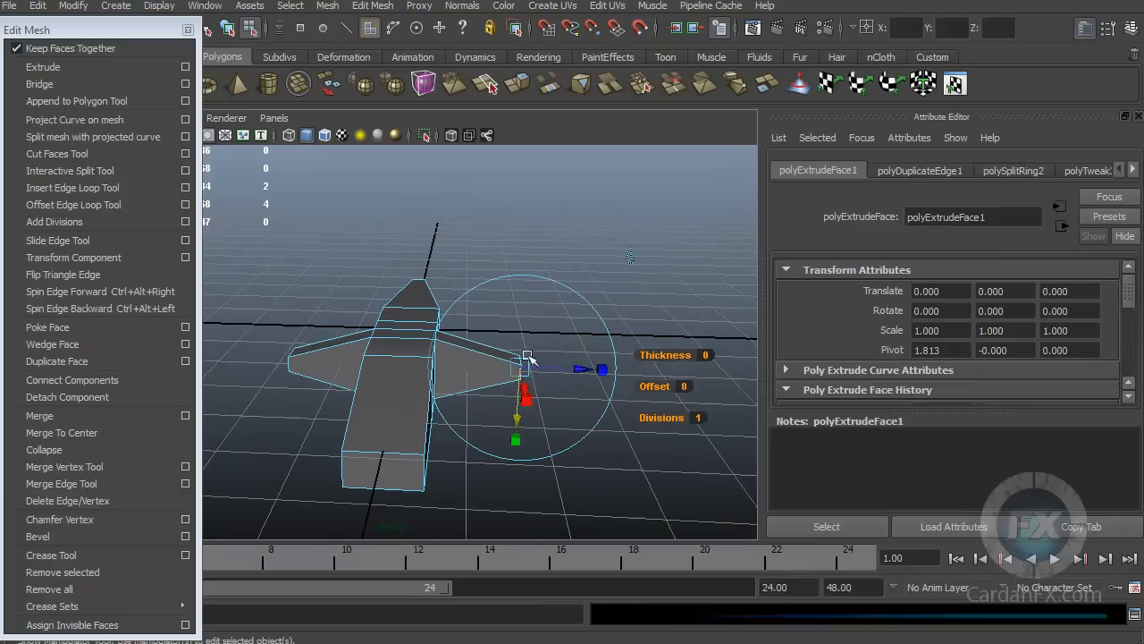
Switch the extrude manipulator to world axes and raise both wing-tip faces by about 0.5 units.
scroll(533, 401, up, 3)
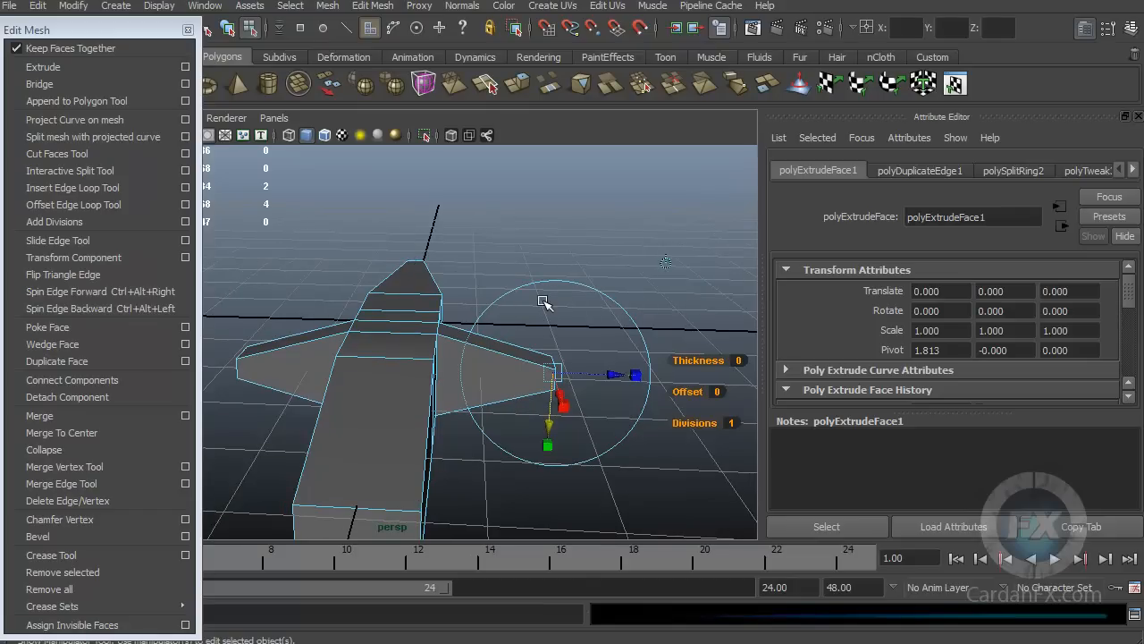
click(665, 263)
alt+drag(413, 325, 499, 336)
drag(480, 291, 491, 250)
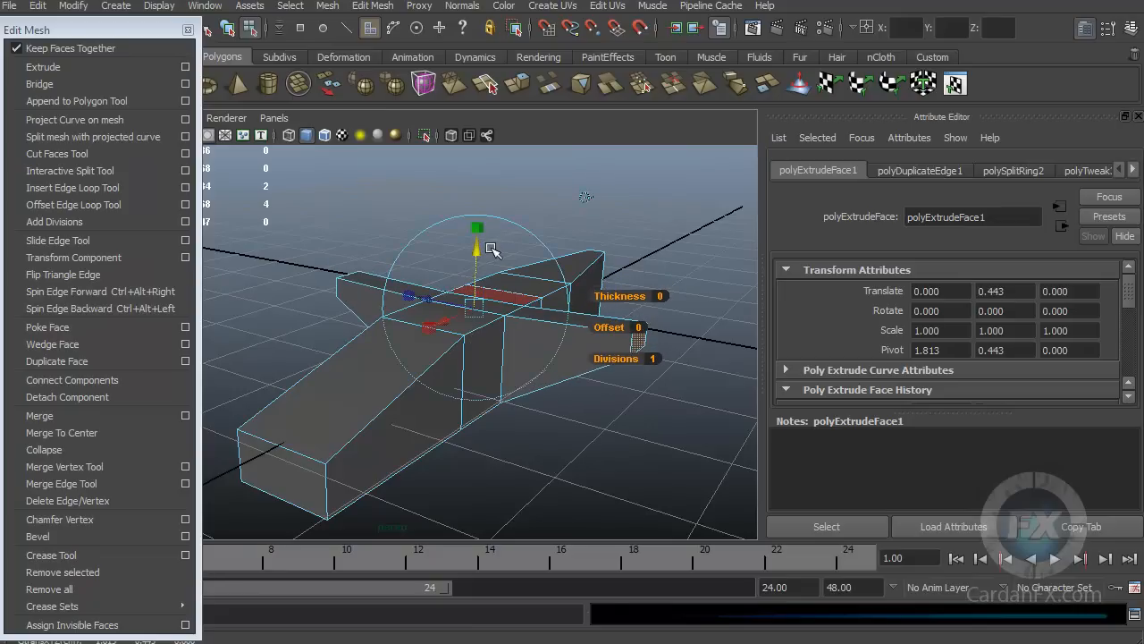
key(ctrl+z)
mouse_move(524, 348)
alt+mouse_down()
mouse_move(481, 245)
mouse_move(544, 358)
mouse_move(541, 349)
mouse_move(537, 366)
mouse_move(512, 346)
alt+mouse_up()
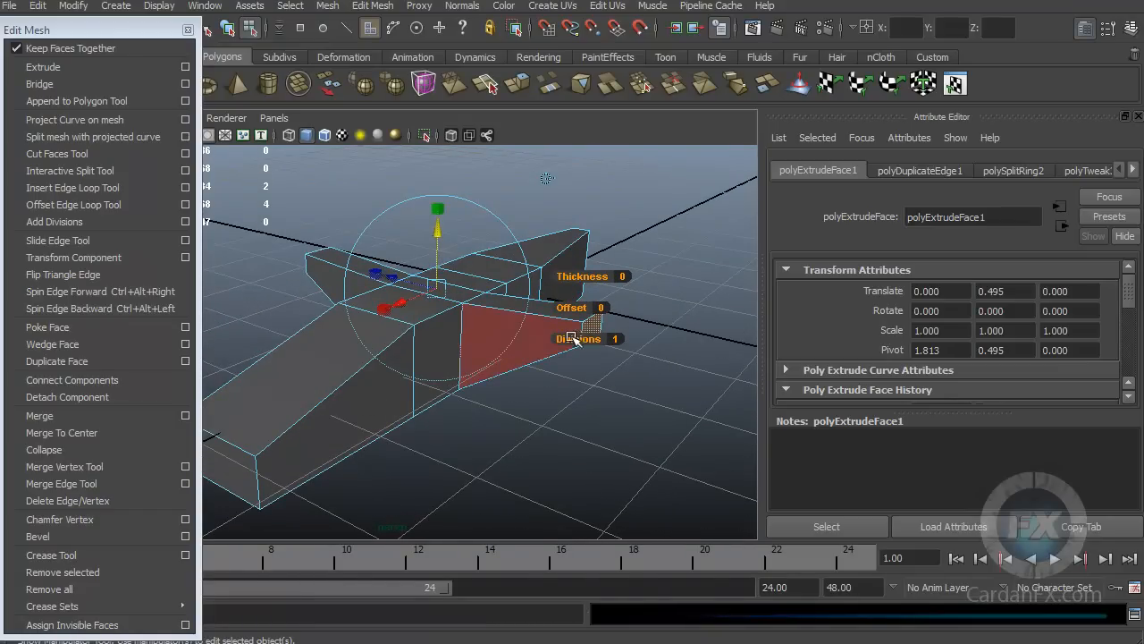
alt+drag(617, 337, 516, 297)
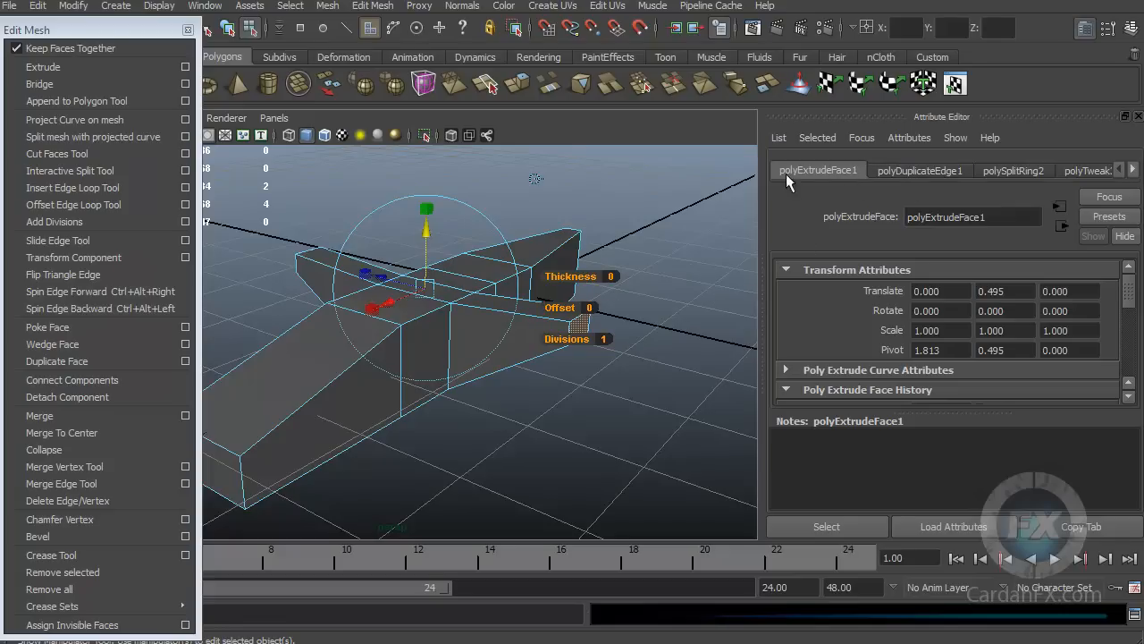
Examine the extrude node's transform and face history attributes, comparing Translate with Local Translate and returning the manipulator to local axes.
drag(1131, 297, 1132, 329)
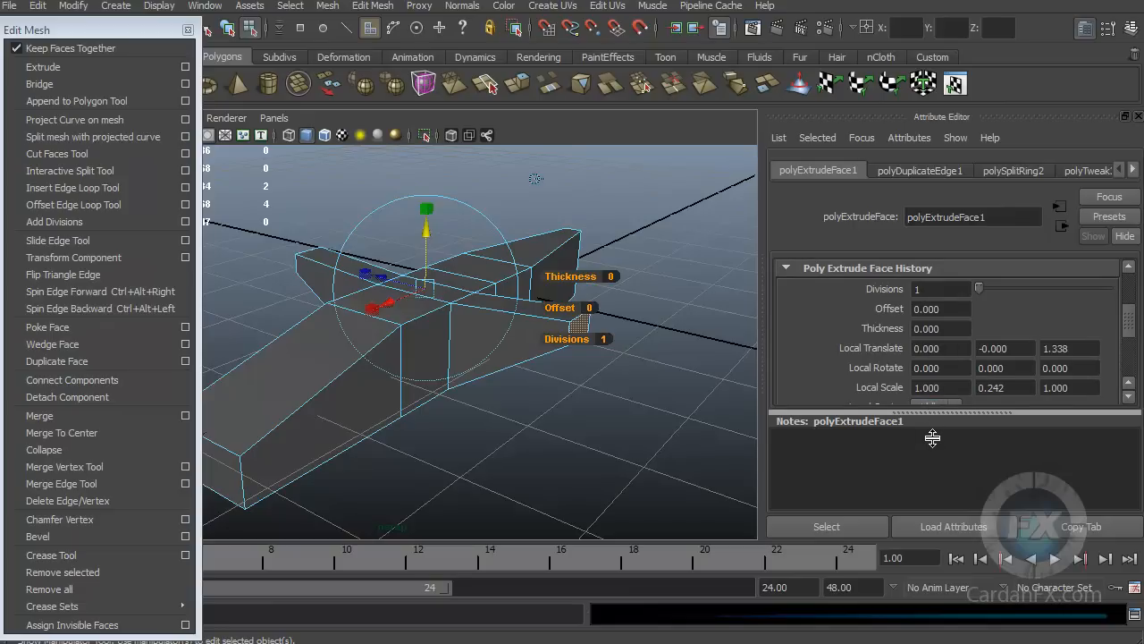
drag(926, 468, 925, 506)
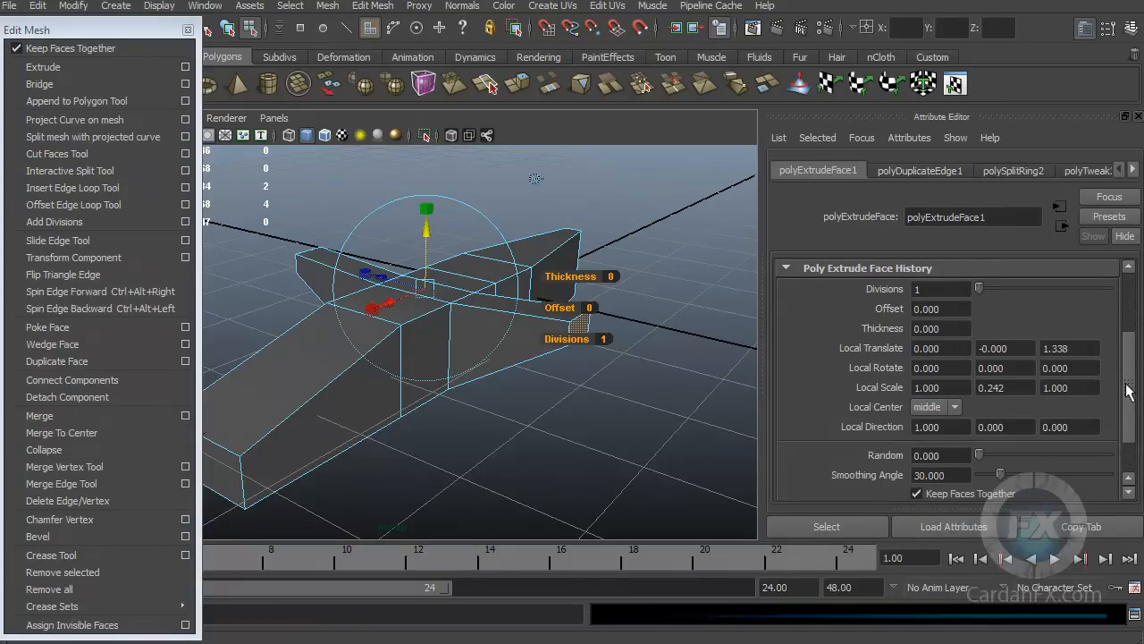
scroll(1128, 391, up, 1)
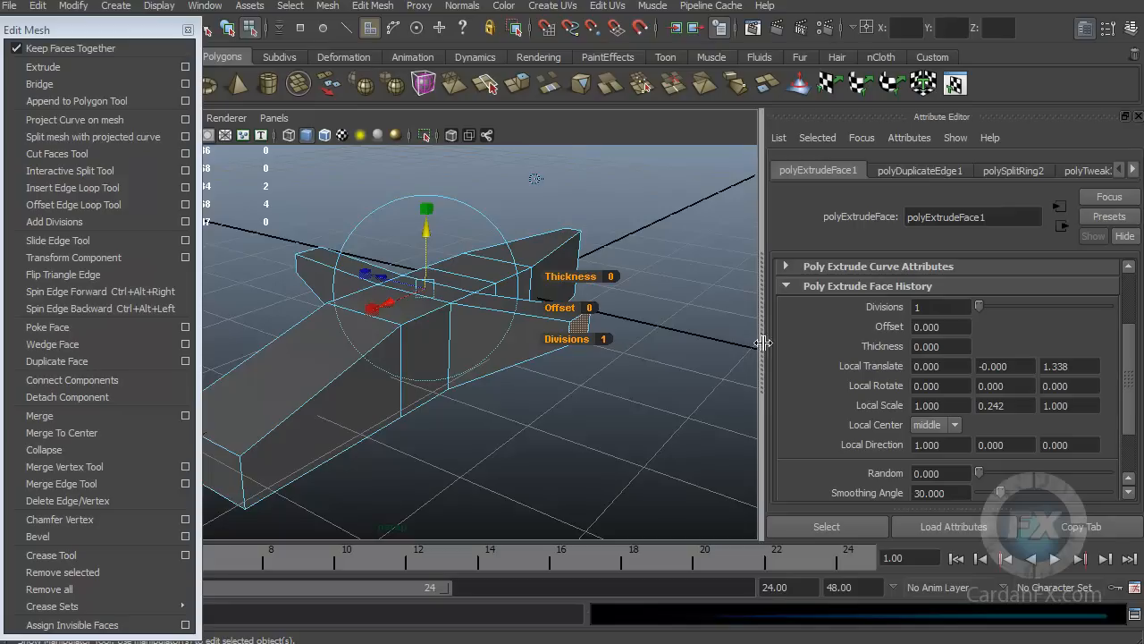
scroll(1130, 322, up, 5)
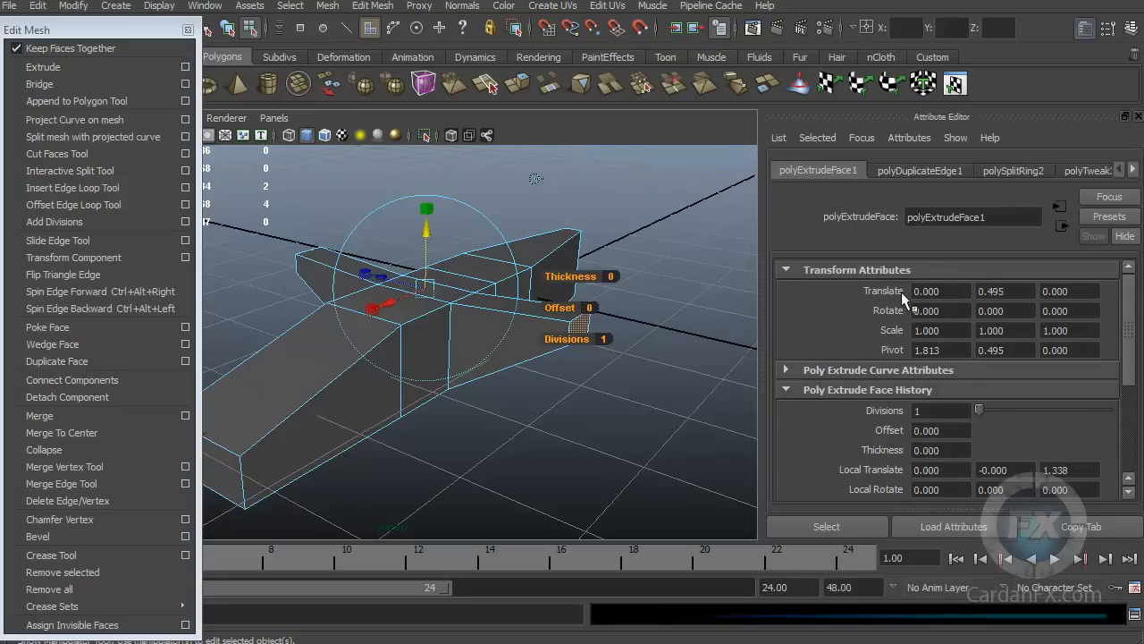
click(984, 290)
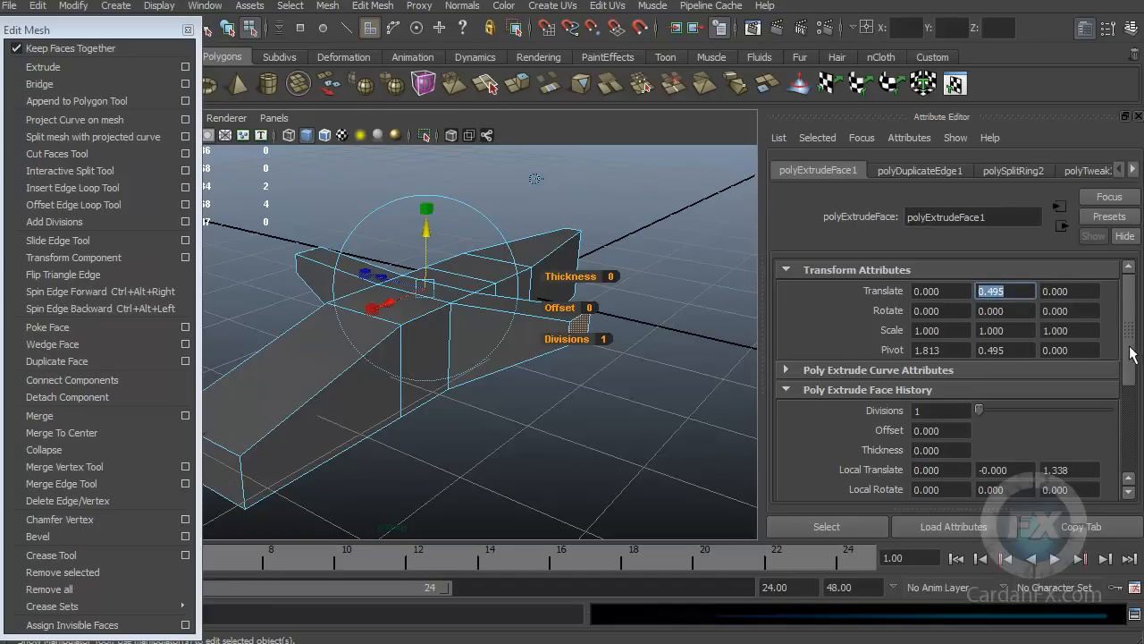
drag(1131, 353, 1134, 426)
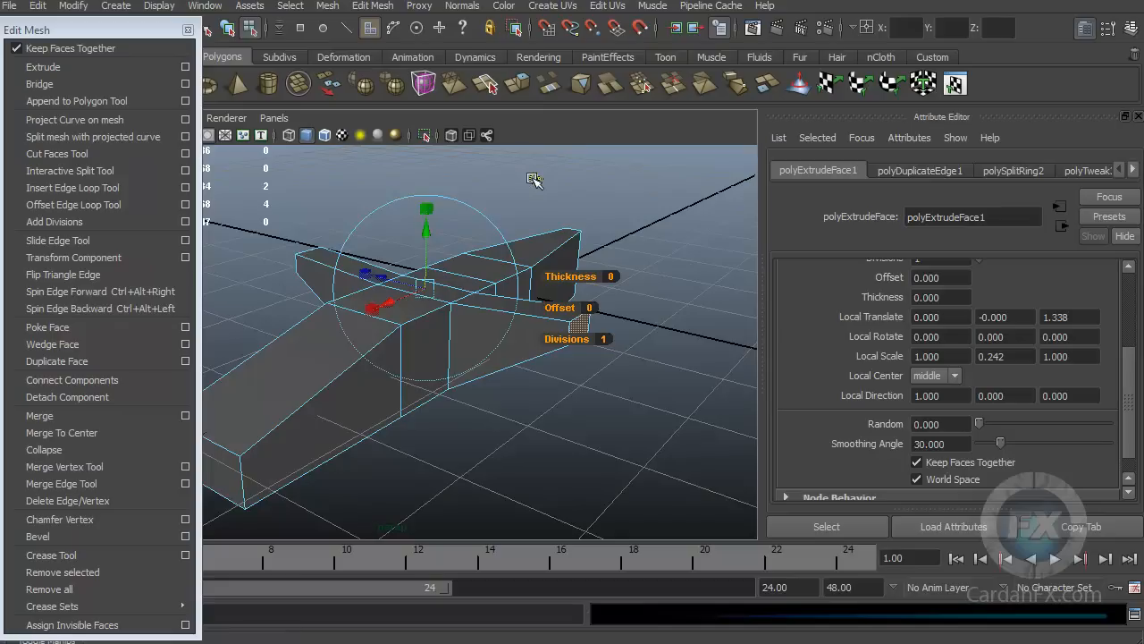
click(533, 178)
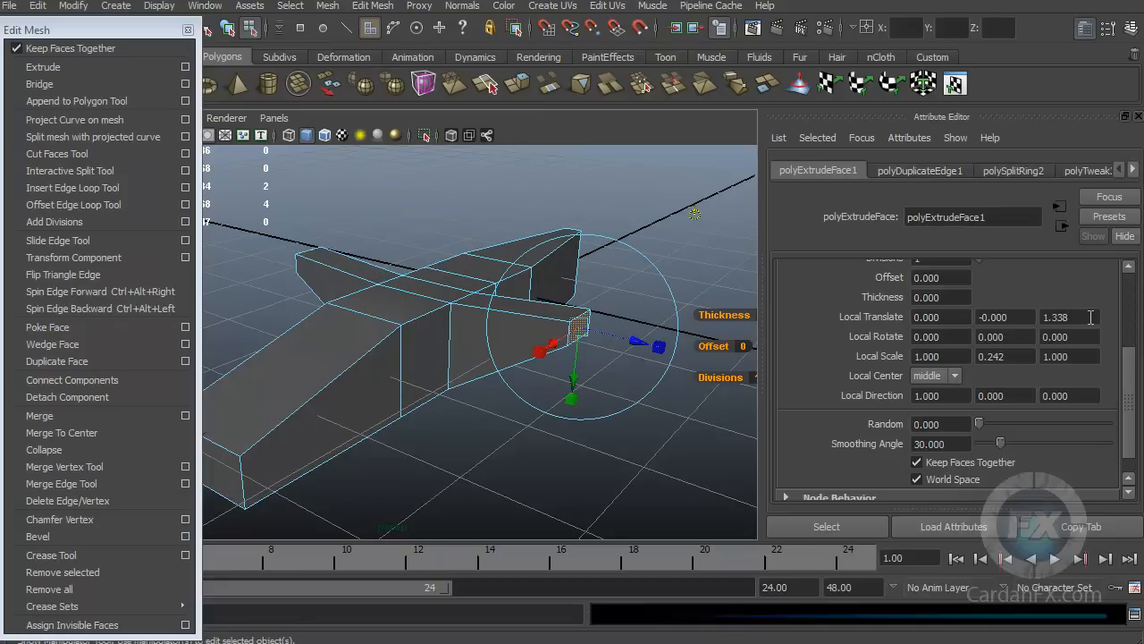
mouse_move(1129, 376)
mouse_down()
mouse_move(1125, 340)
mouse_move(1128, 354)
mouse_up()
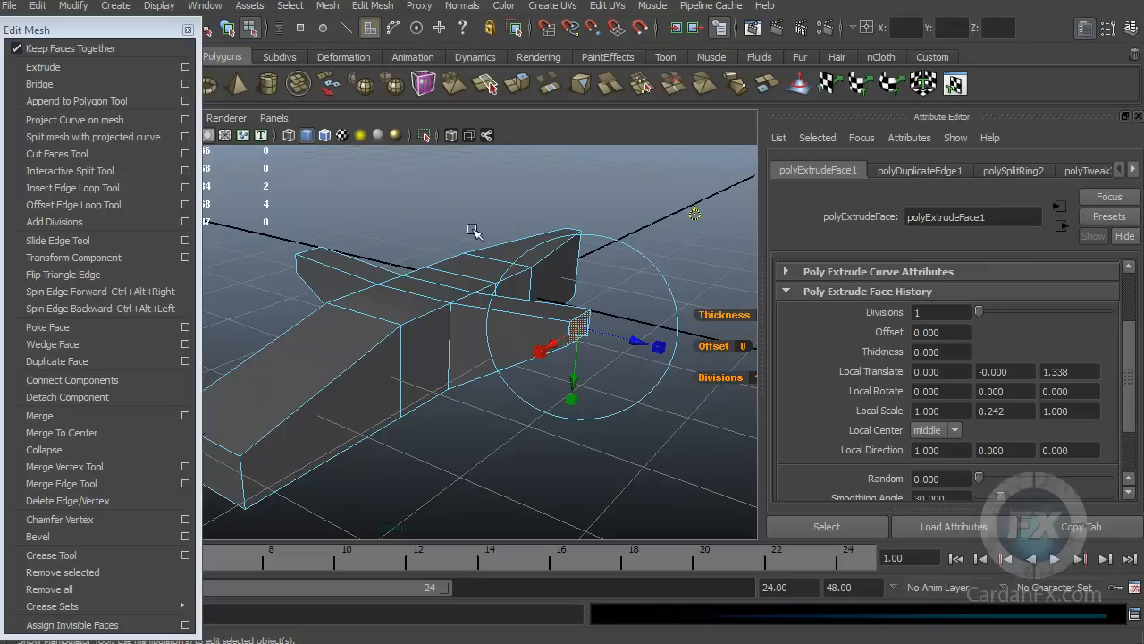
Extrude the wing-tip faces again and pull them outward by about 0.72 units.
alt+drag(447, 277, 497, 279)
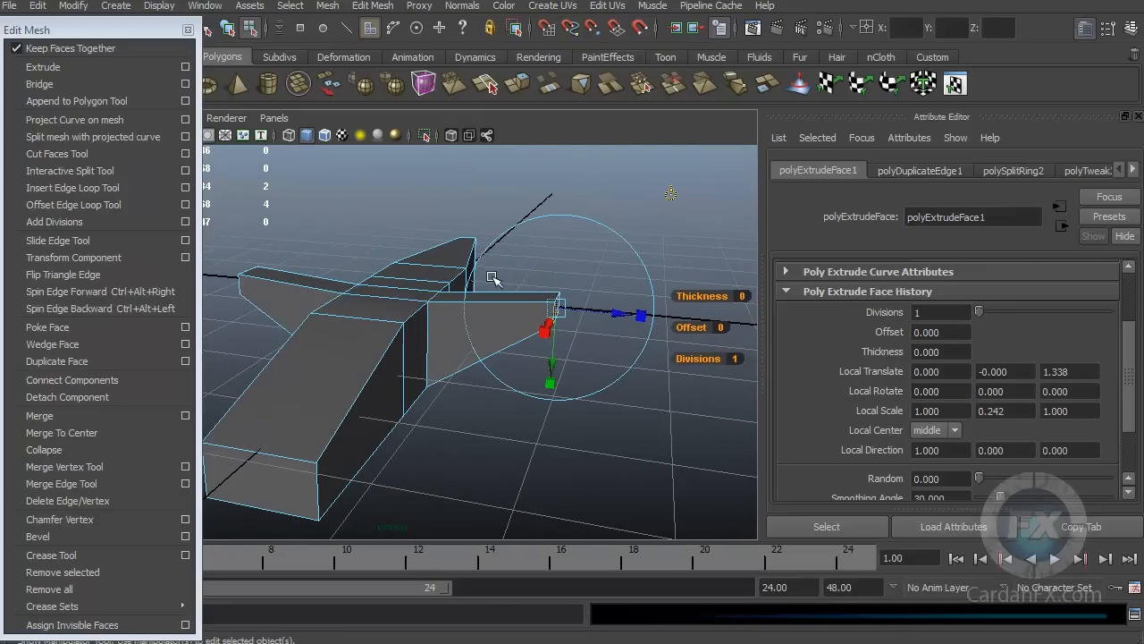
click(518, 85)
alt+drag(502, 265, 439, 256)
drag(637, 306, 714, 307)
alt+drag(628, 331, 472, 301)
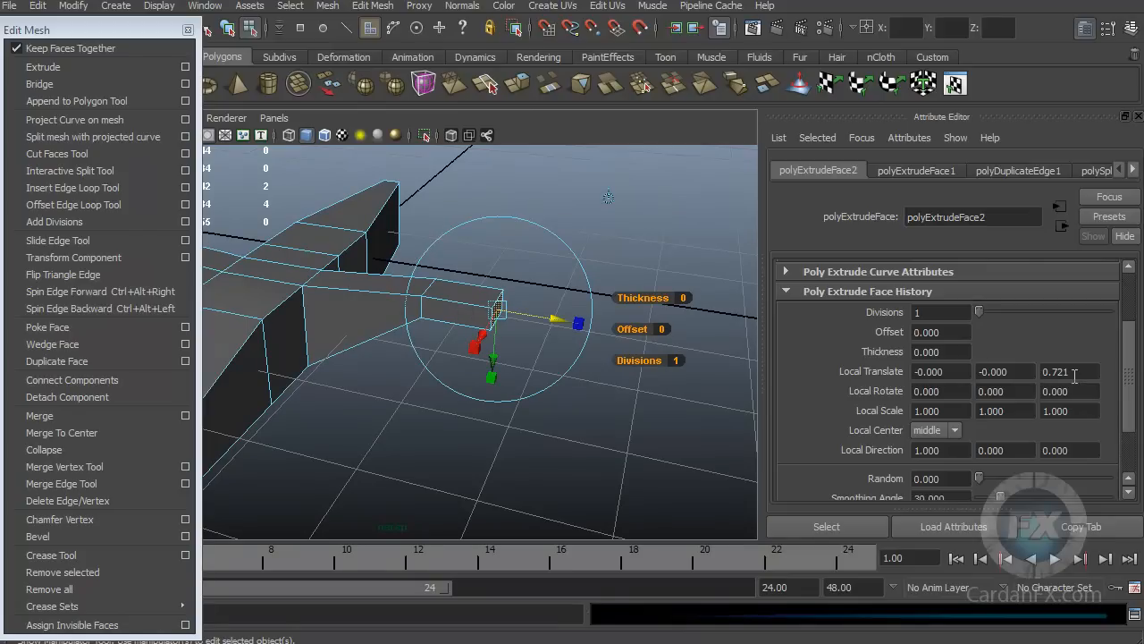
Reset the second extrusion's Local Translate Z to 0 and set its Thickness to 0.5 instead.
click(1080, 373)
text(0)
key(Return)
alt+middle_drag(517, 347, 538, 346)
click(951, 351)
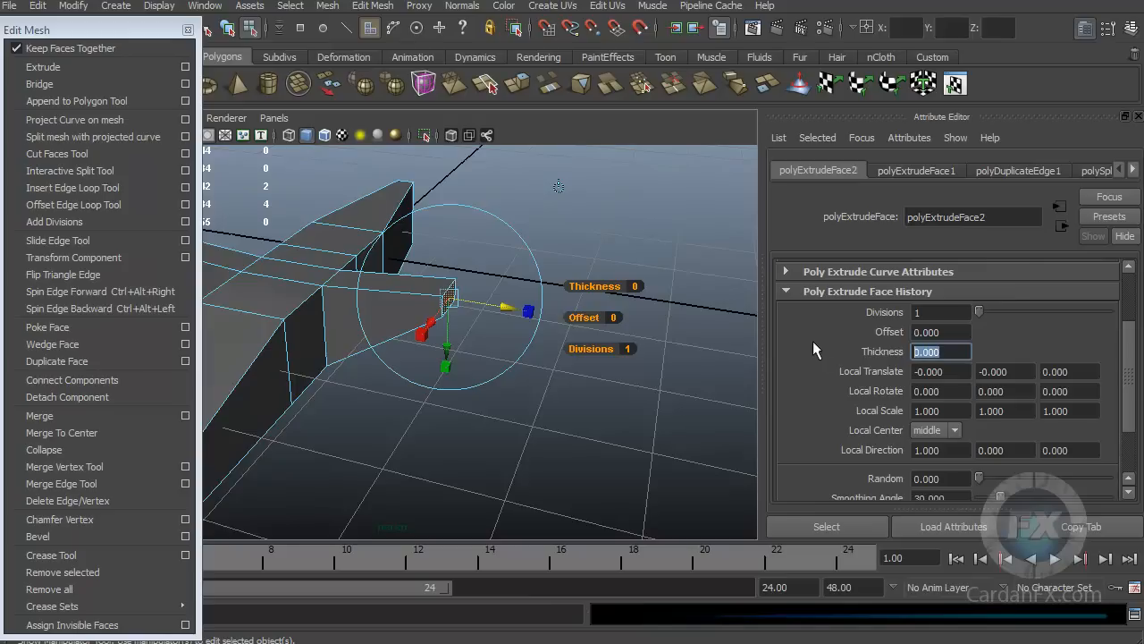
text(.5)
key(Return)
Scale the newly extruded wing-tip faces along their local Z axis to about 1.375.
alt+drag(472, 340, 444, 321)
alt+middle_drag(444, 322, 586, 353)
alt+drag(477, 354, 512, 366)
alt+middle_drag(513, 365, 570, 339)
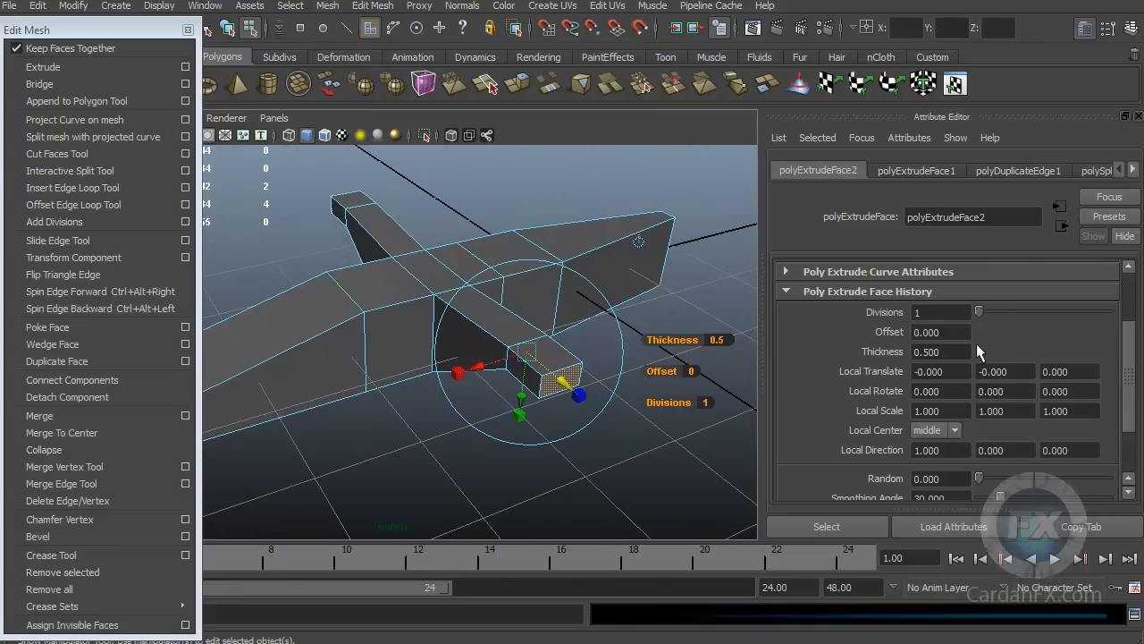
alt+drag(645, 362, 705, 346)
alt+middle_drag(705, 345, 628, 381)
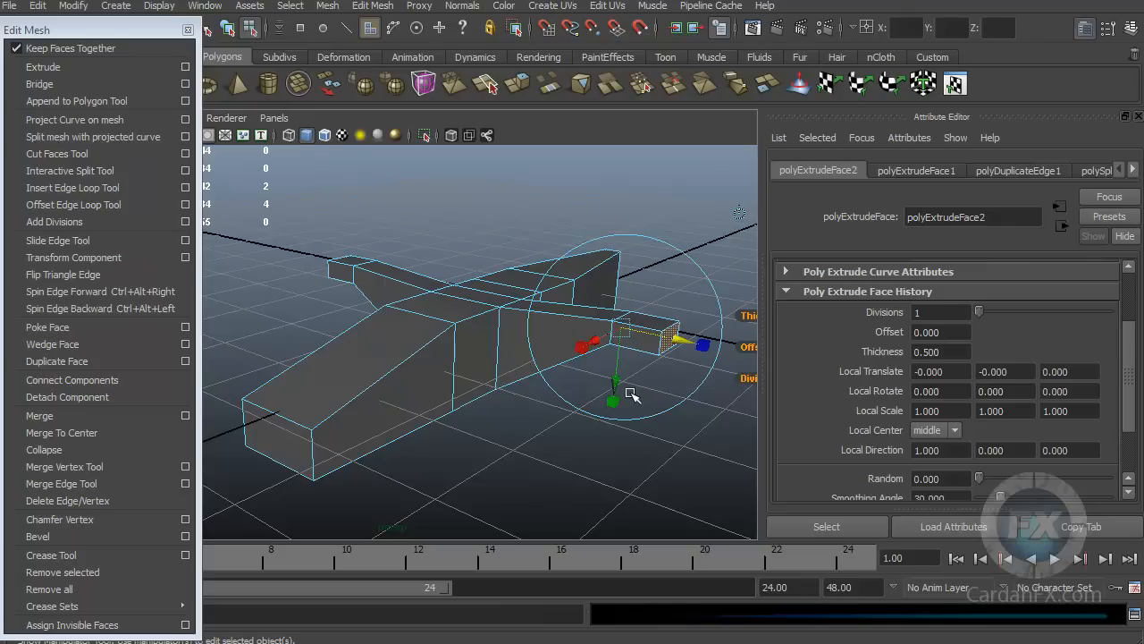
alt+drag(632, 359, 515, 388)
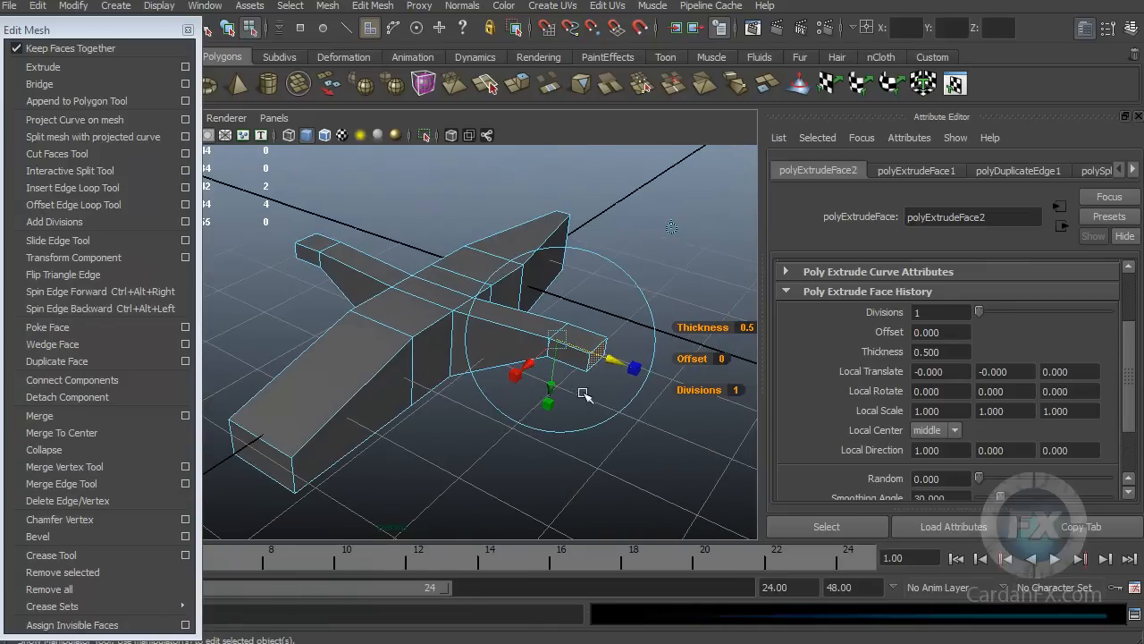
alt+drag(610, 381, 583, 394)
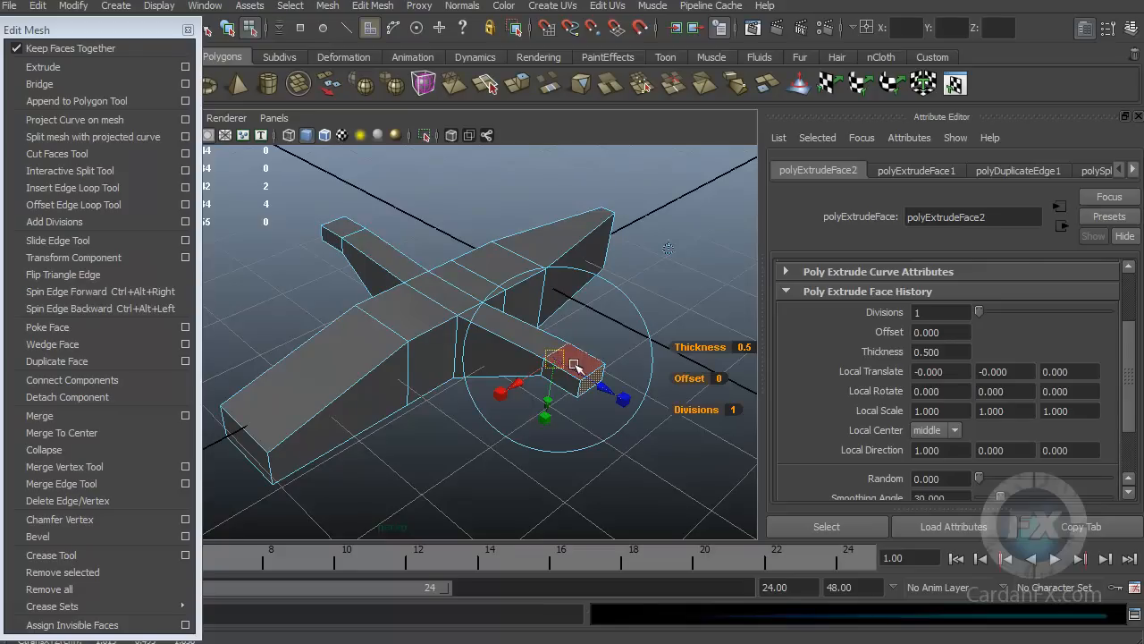
click(627, 401)
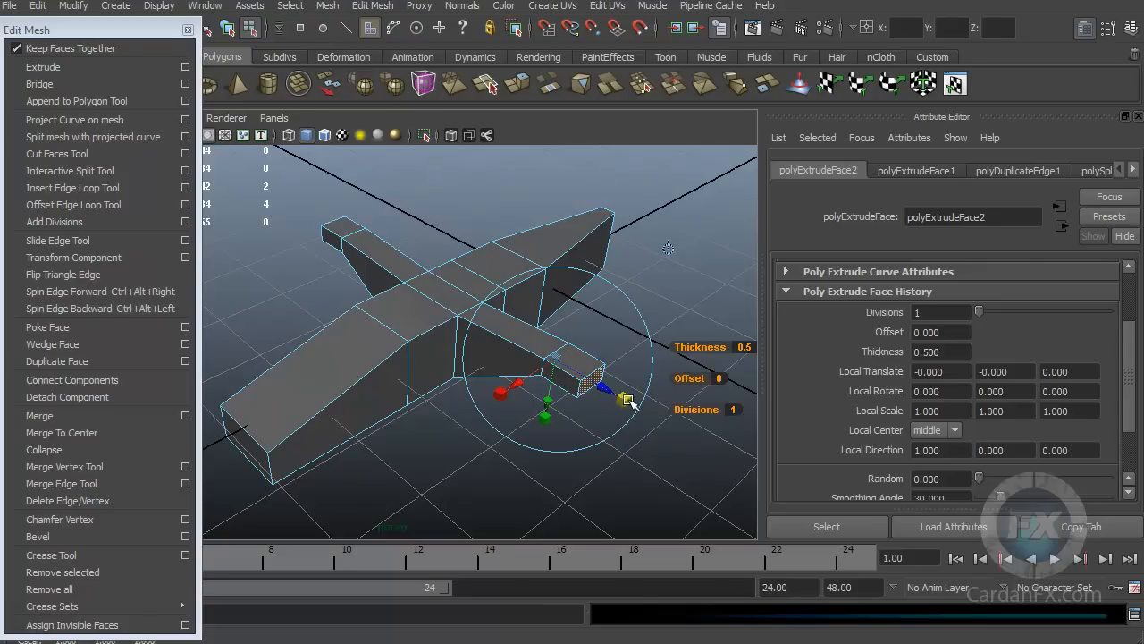
mouse_move(642, 402)
alt+mouse_down()
mouse_move(614, 398)
mouse_move(671, 379)
mouse_move(610, 364)
mouse_move(653, 361)
mouse_move(619, 368)
mouse_move(624, 438)
mouse_move(629, 396)
mouse_move(583, 349)
mouse_move(632, 384)
alt+mouse_up()
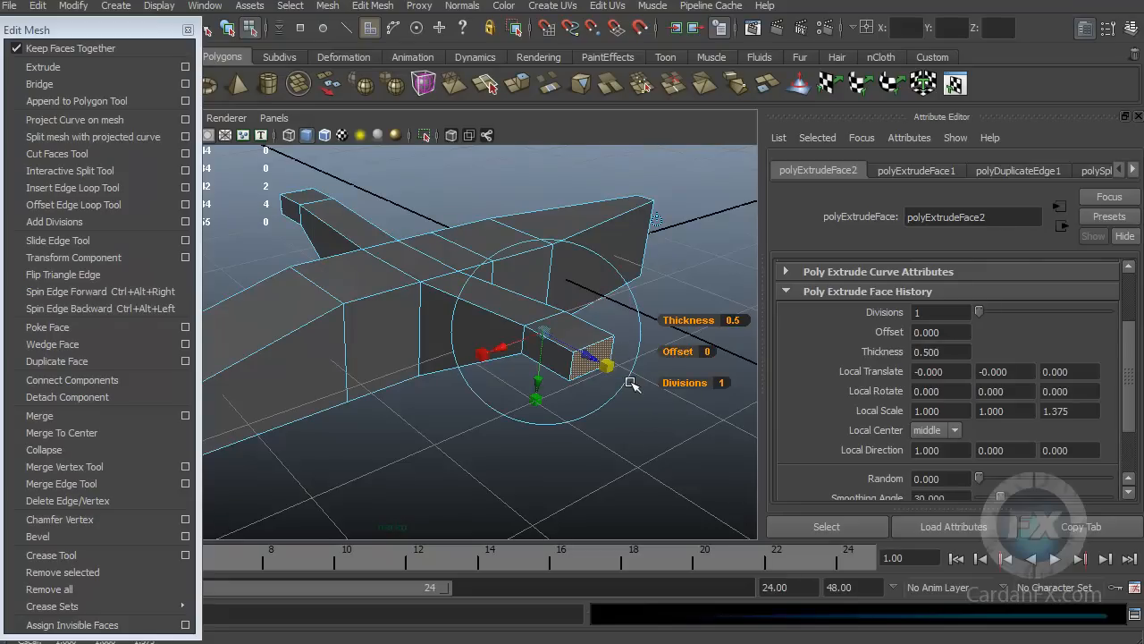
Undo the last local Z scaling and scale the wing-tip faces to about 3.467, with local Y reduced to about 2.339.
key(ctrl+z)
alt+drag(552, 371, 591, 392)
drag(548, 338, 677, 286)
alt+drag(516, 360, 593, 370)
alt+right_drag(593, 370, 515, 388)
alt+drag(515, 388, 445, 374)
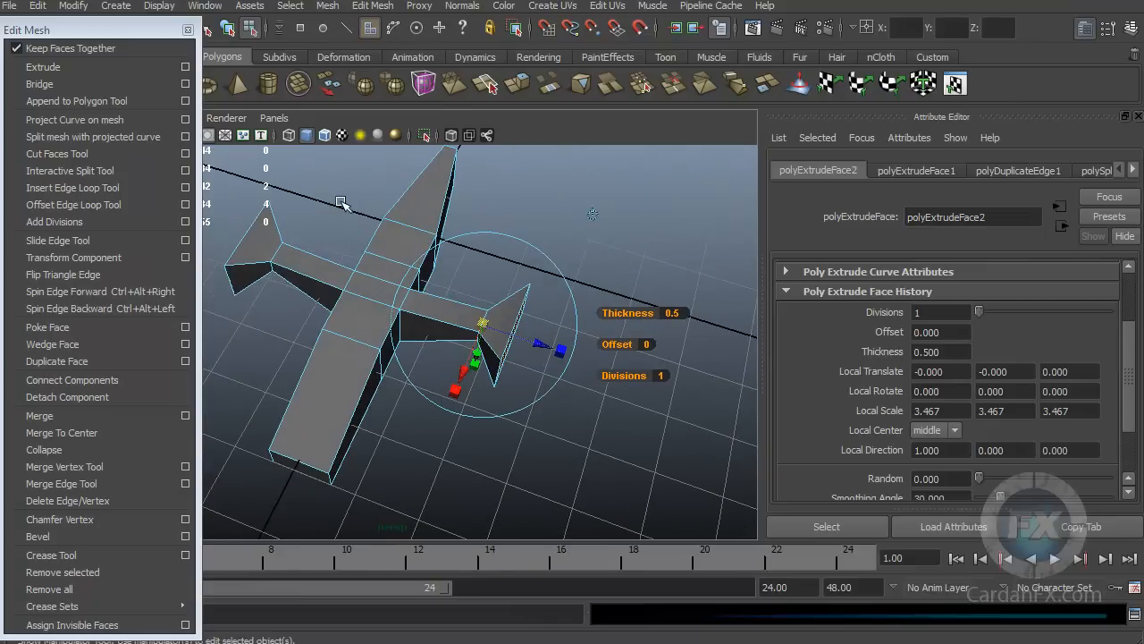
alt+drag(526, 354, 391, 339)
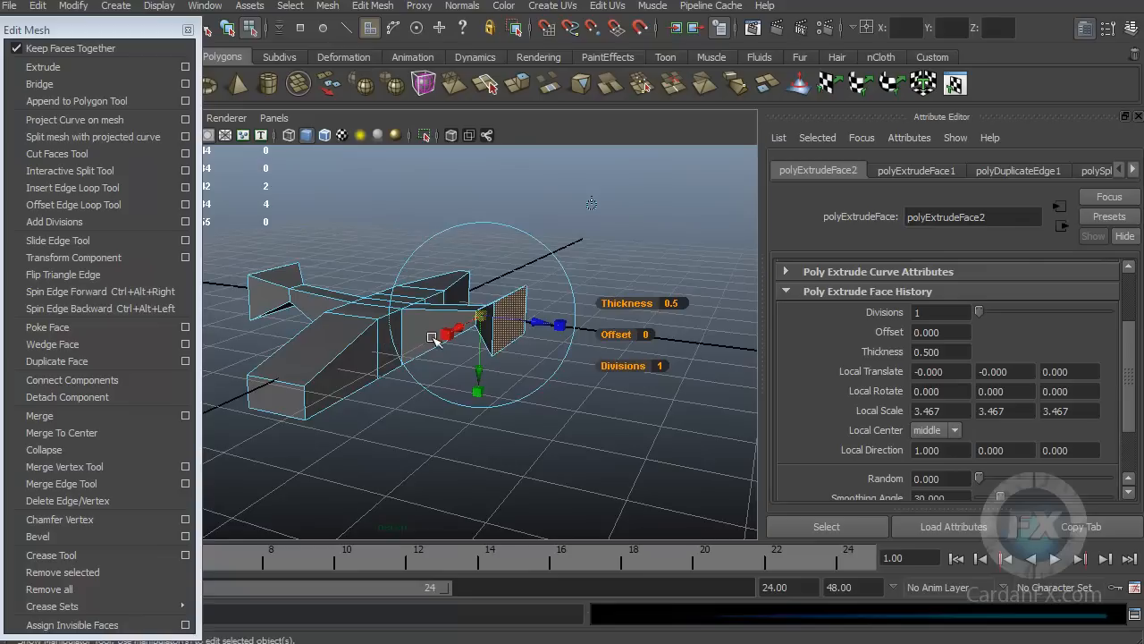
alt+middle_drag(434, 340, 470, 359)
drag(512, 410, 509, 383)
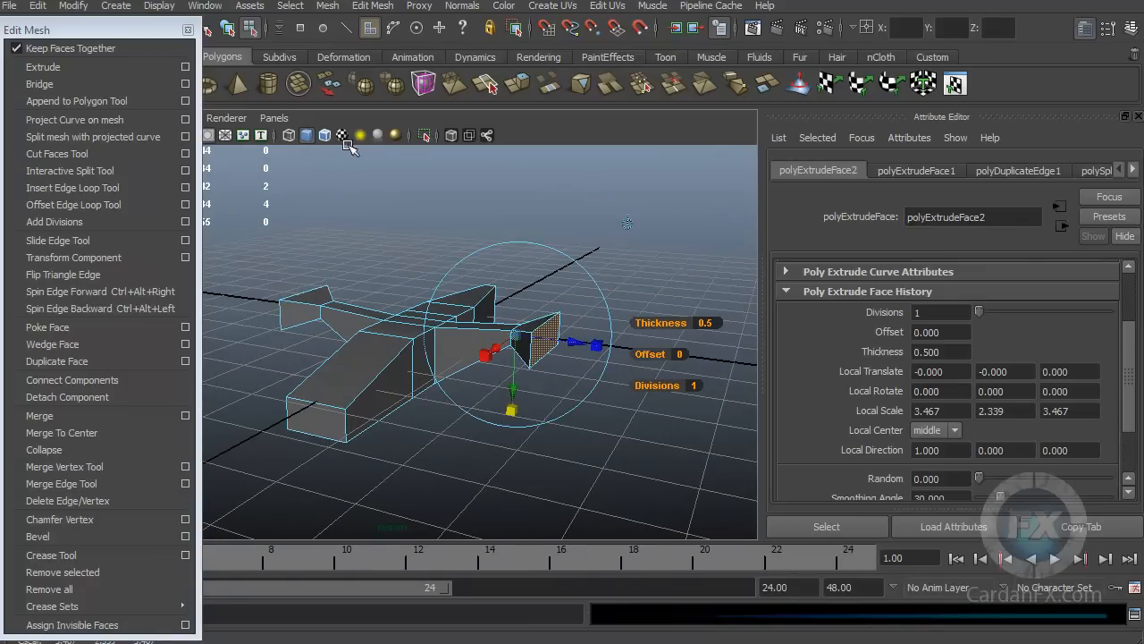
Extrude the enlarged wing-tip faces again and set the new extrusion's Thickness to 1.
click(519, 85)
mouse_move(551, 373)
alt+mouse_down()
mouse_move(582, 388)
mouse_move(544, 388)
alt+mouse_up()
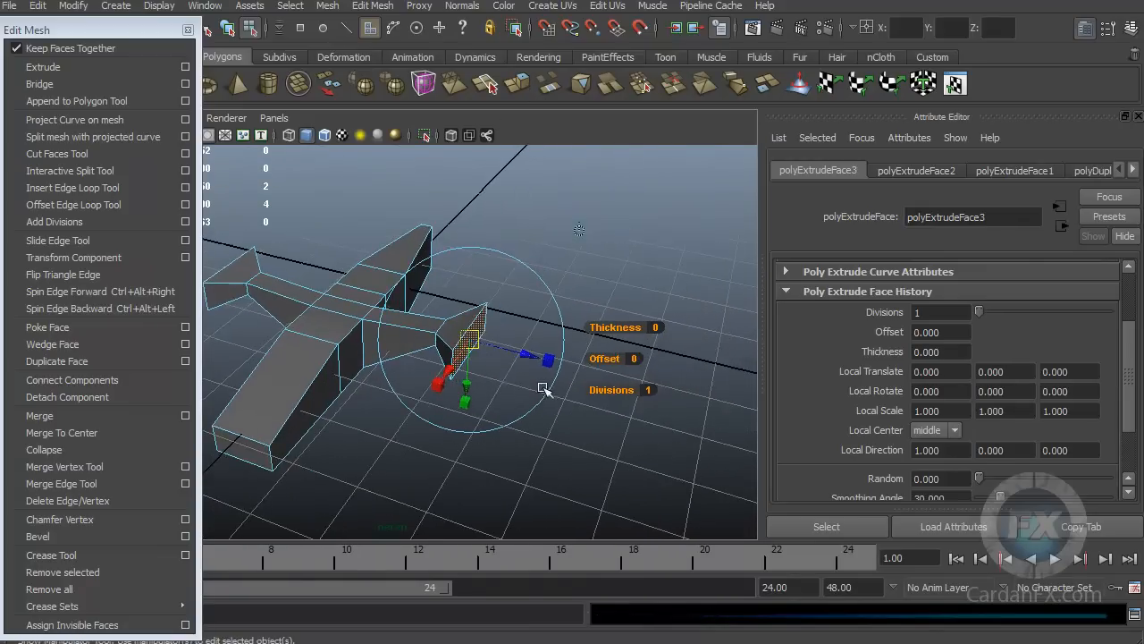
click(949, 352)
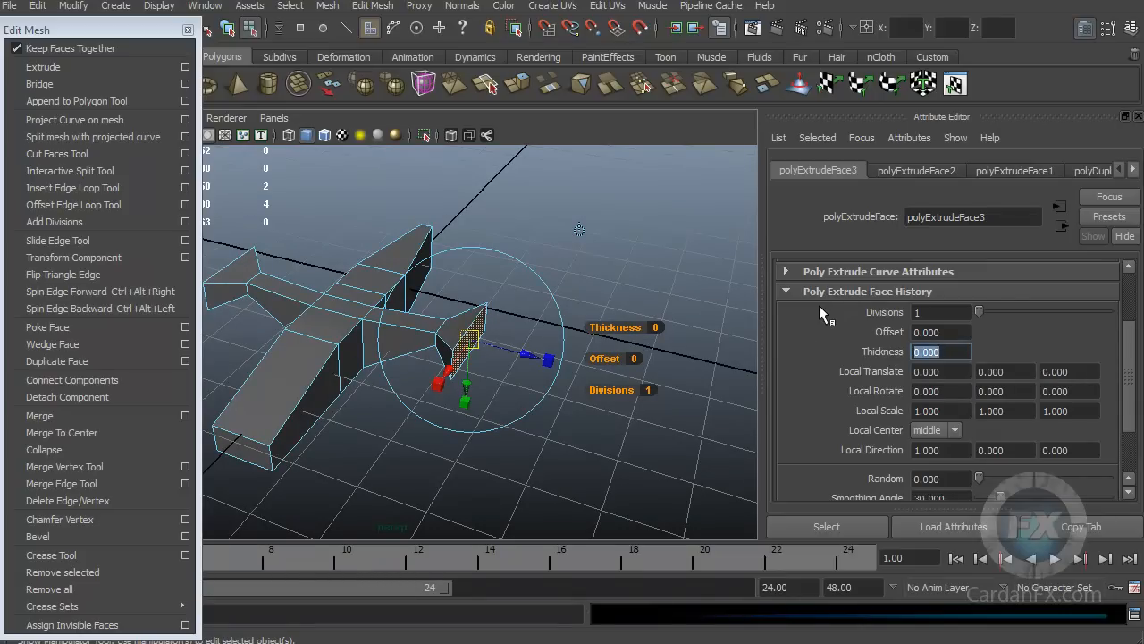
text(2)
key(Return)
drag(960, 352, 904, 351)
text(1)
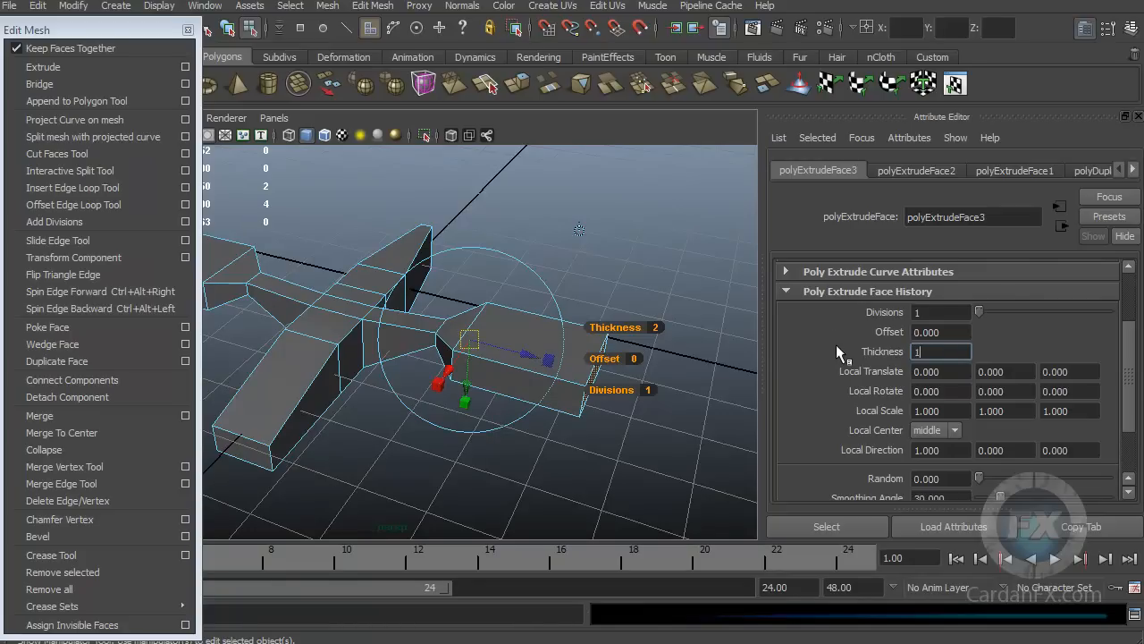
key(Return)
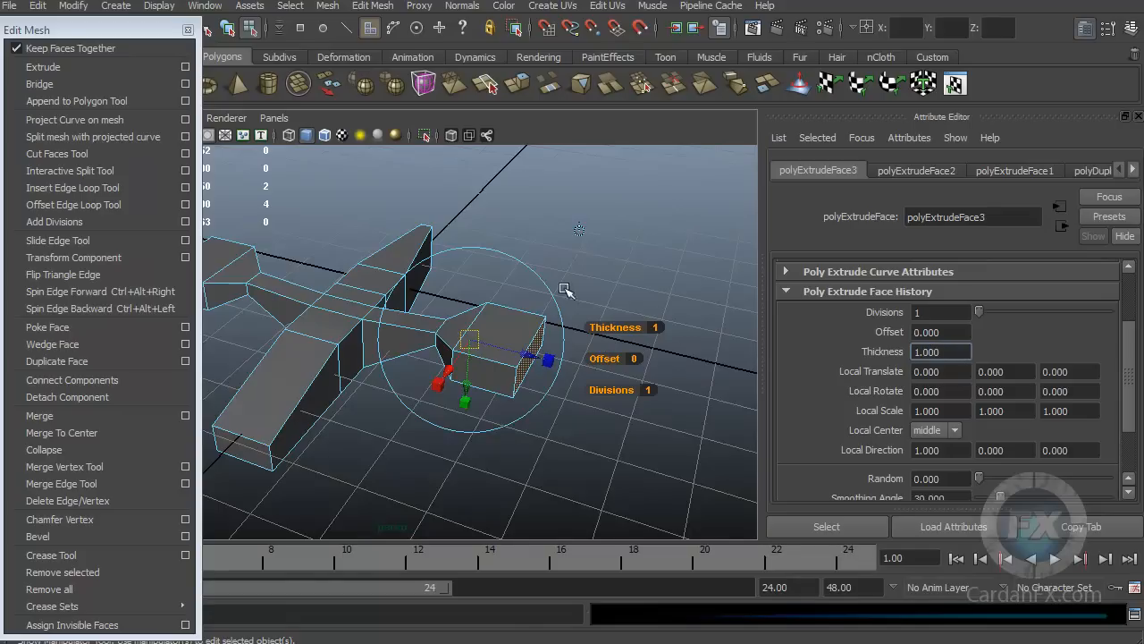
Extrude the wing-tip faces once more, pull them outward about 0.515 units and narrow their local X scale to about 0.367.
alt+drag(568, 291, 581, 281)
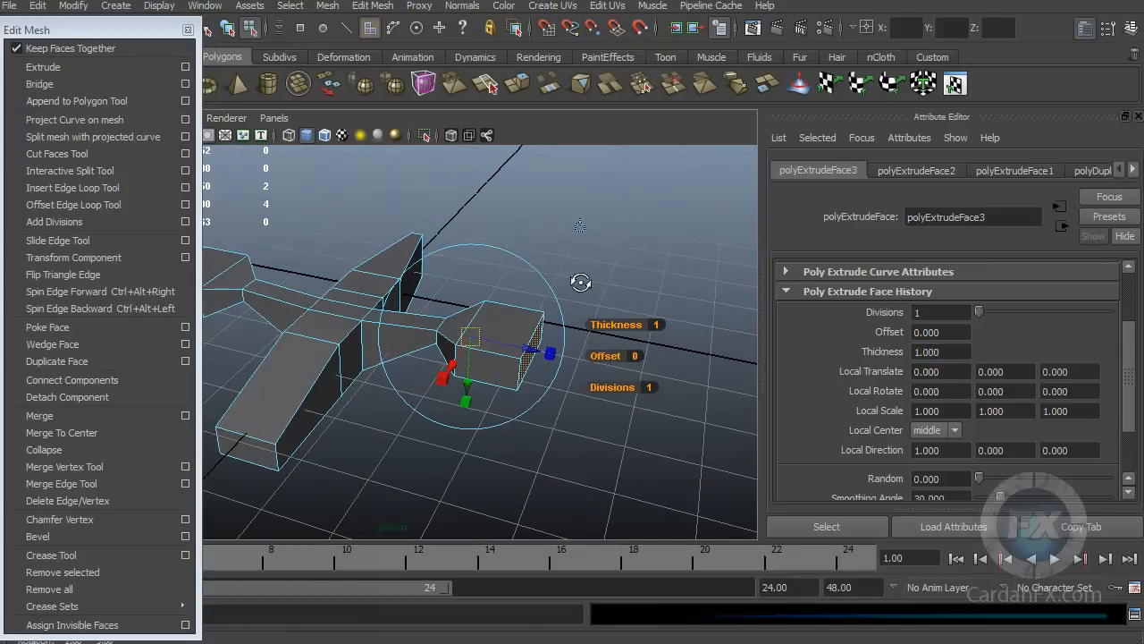
click(516, 84)
drag(612, 367, 634, 367)
alt+drag(481, 299, 435, 296)
drag(551, 456, 579, 436)
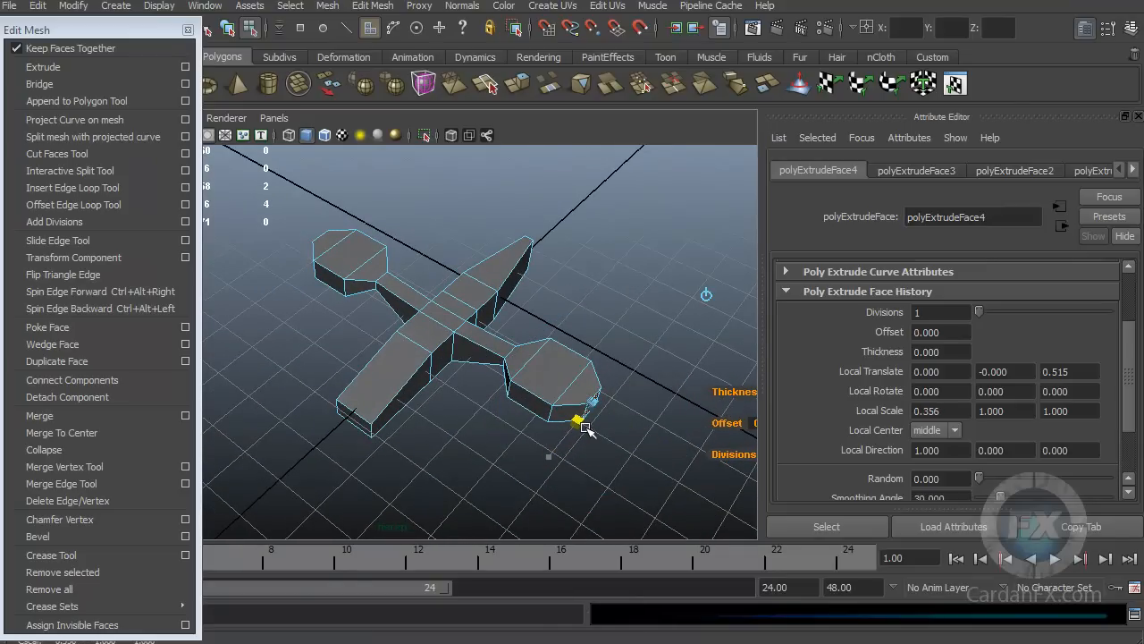
Return to object mode, select the whole mesh and examine the winged shape and its octagonal wing tips from several sides.
mouse_move(447, 363)
alt+mouse_down()
mouse_move(396, 414)
mouse_move(388, 459)
mouse_move(445, 372)
alt+mouse_up()
right_drag(435, 344, 495, 325)
alt+drag(452, 365, 464, 411)
alt+drag(556, 402, 501, 427)
alt+drag(554, 394, 300, 420)
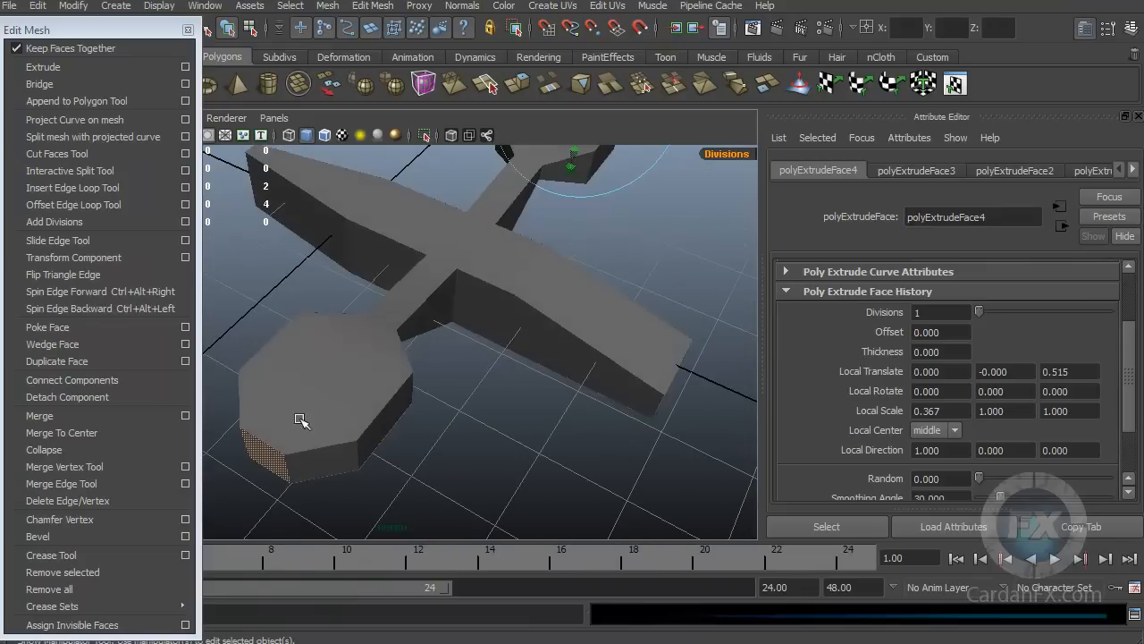
alt+middle_drag(293, 407, 463, 374)
alt+drag(417, 357, 575, 442)
click(486, 329)
alt+drag(540, 383, 503, 324)
alt+middle_drag(504, 325, 489, 350)
scroll(514, 345, up, 3)
scroll(496, 368, down, 5)
scroll(488, 359, up, 3)
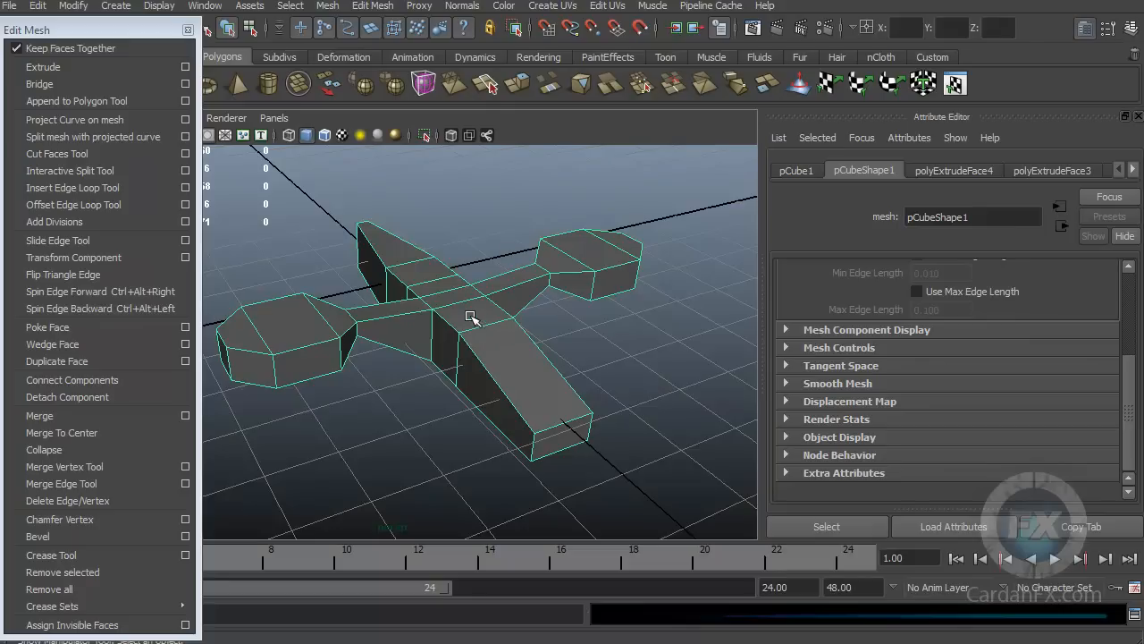
Move the floating Edit Mesh menu out of the viewport and reselect the mesh in object mode.
drag(131, 43, 0, 52)
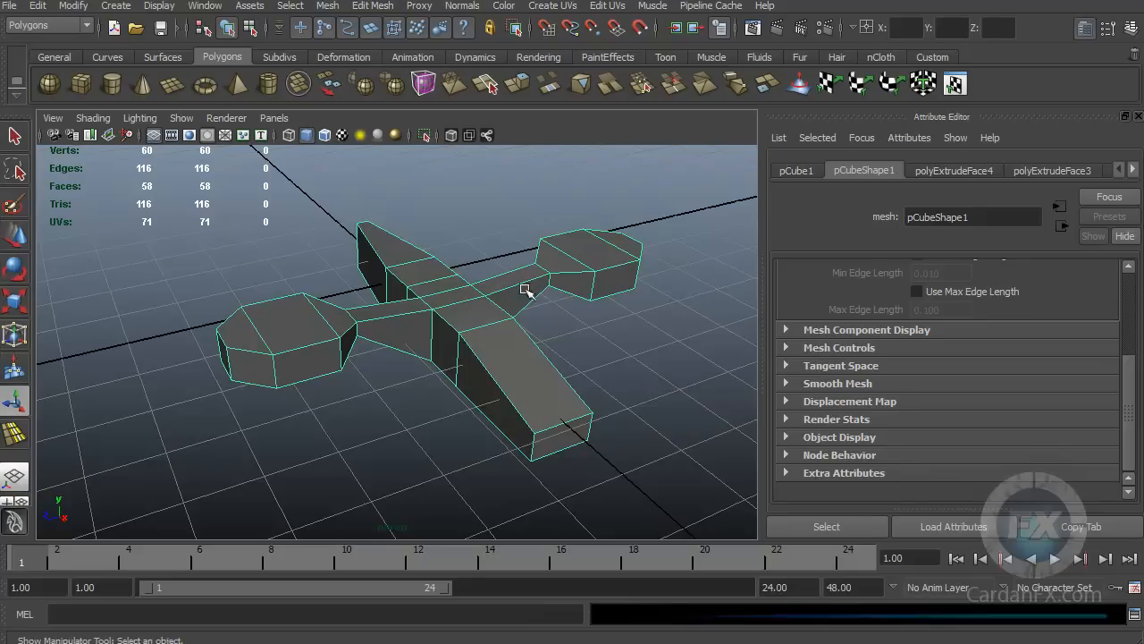
right_drag(590, 271, 617, 249)
click(590, 271)
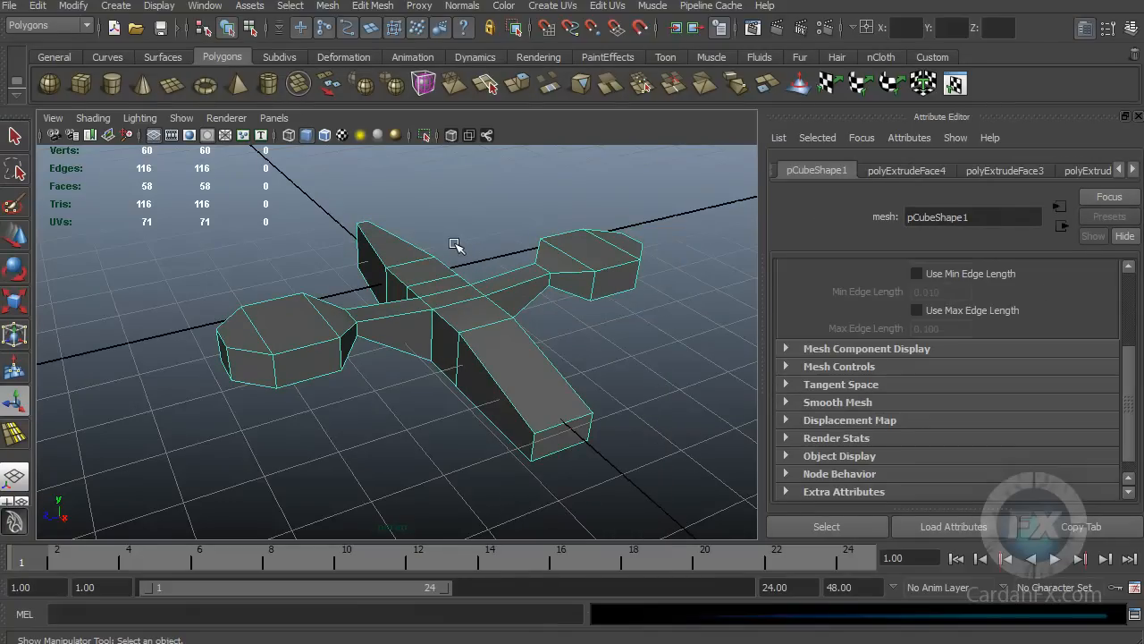
Preview the mesh smoothed, compare it with the cage overlay and the unsmoothed mesh, and return to the unsmoothed display.
alt+drag(465, 418, 451, 440)
alt+middle_drag(451, 440, 453, 403)
alt+right_drag(393, 403, 437, 411)
alt+middle_drag(362, 391, 400, 388)
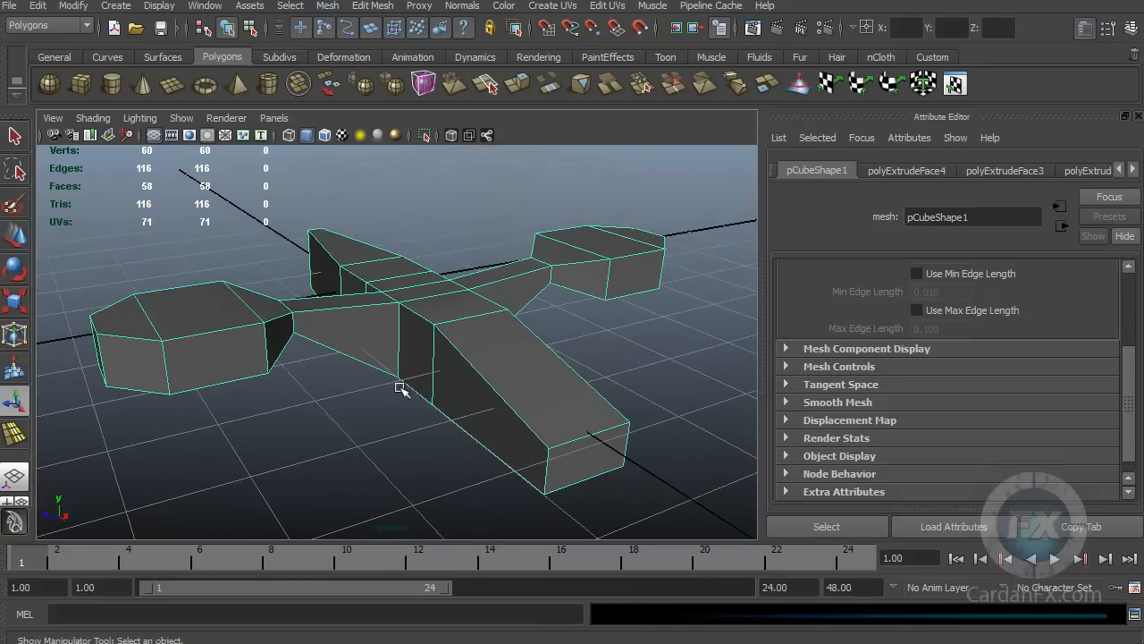
alt+drag(510, 386, 393, 370)
scroll(379, 375, down, 3)
alt+middle_drag(393, 370, 371, 371)
scroll(378, 375, up, 3)
alt+drag(371, 371, 371, 373)
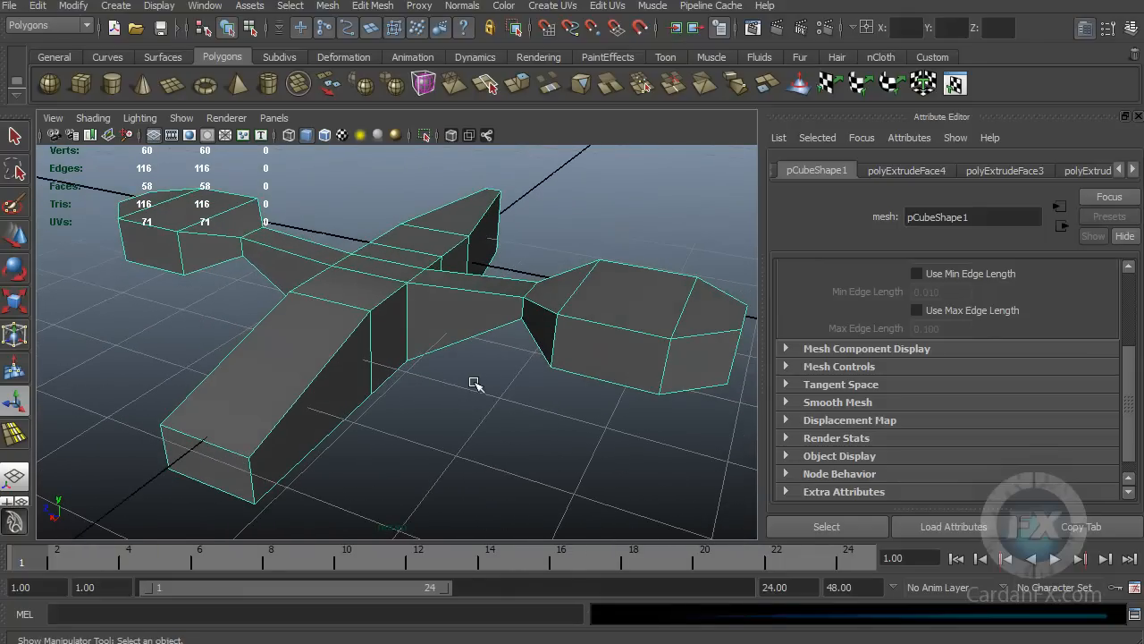
key(3)
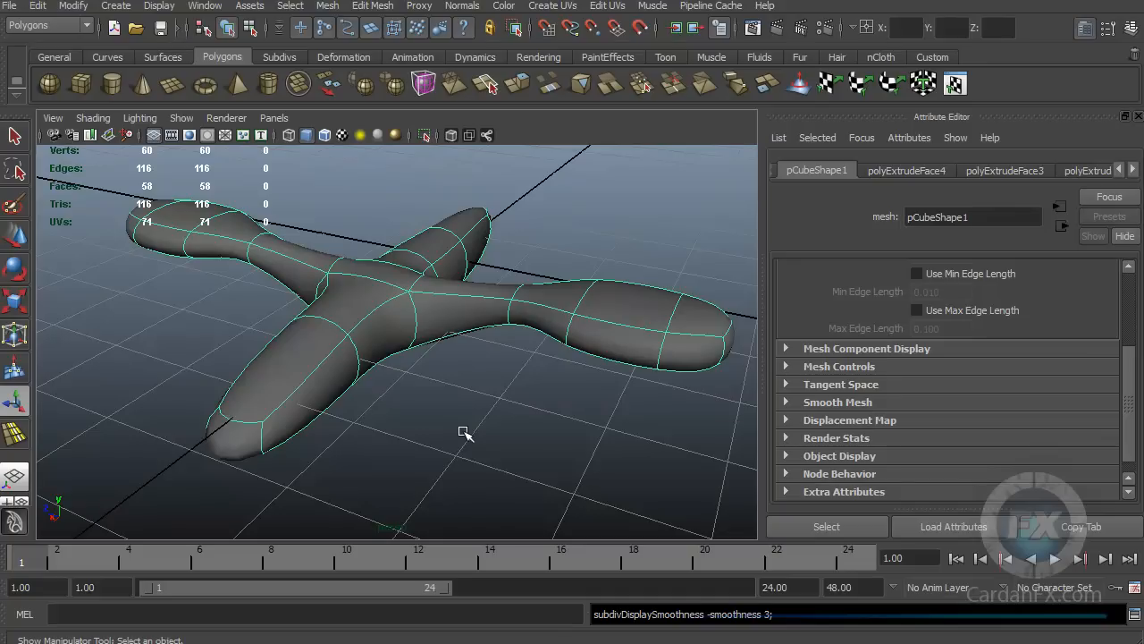
key(2)
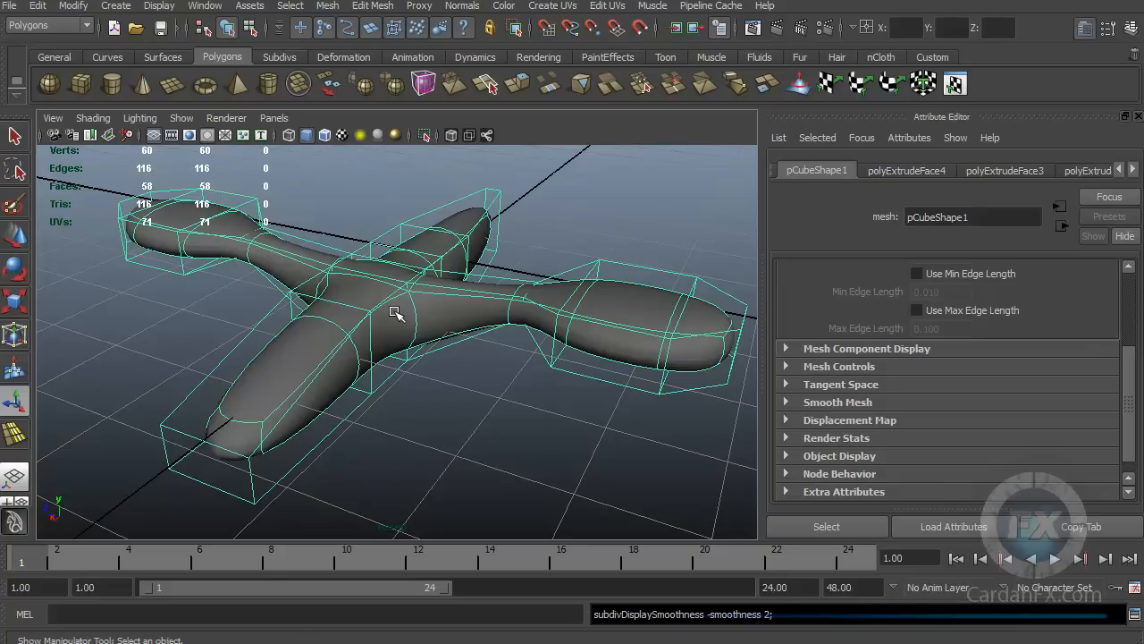
key(1)
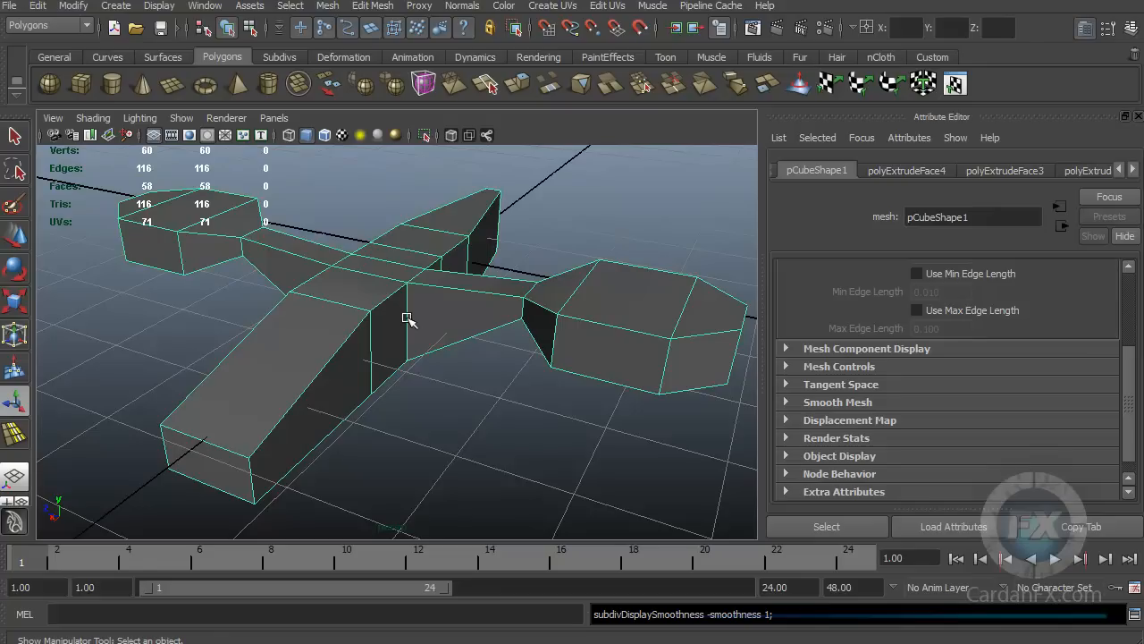
key(3)
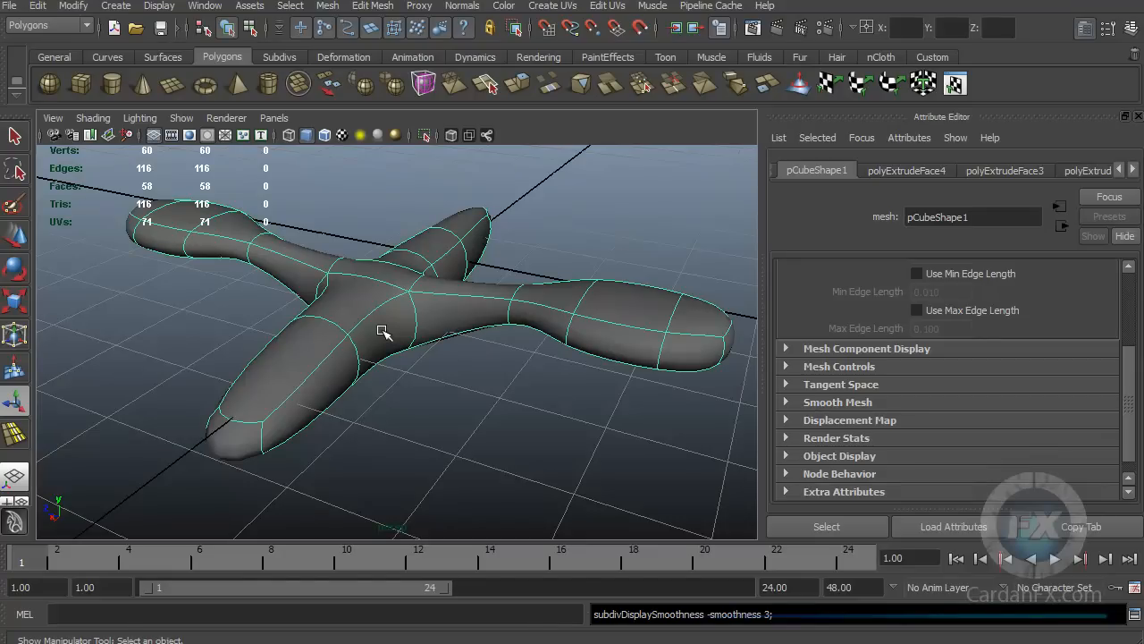
key(1)
Bring the Edit Mesh menu back into view, insert an edge loop near the body's tapered end and switch to face selection.
alt+drag(409, 317, 559, 334)
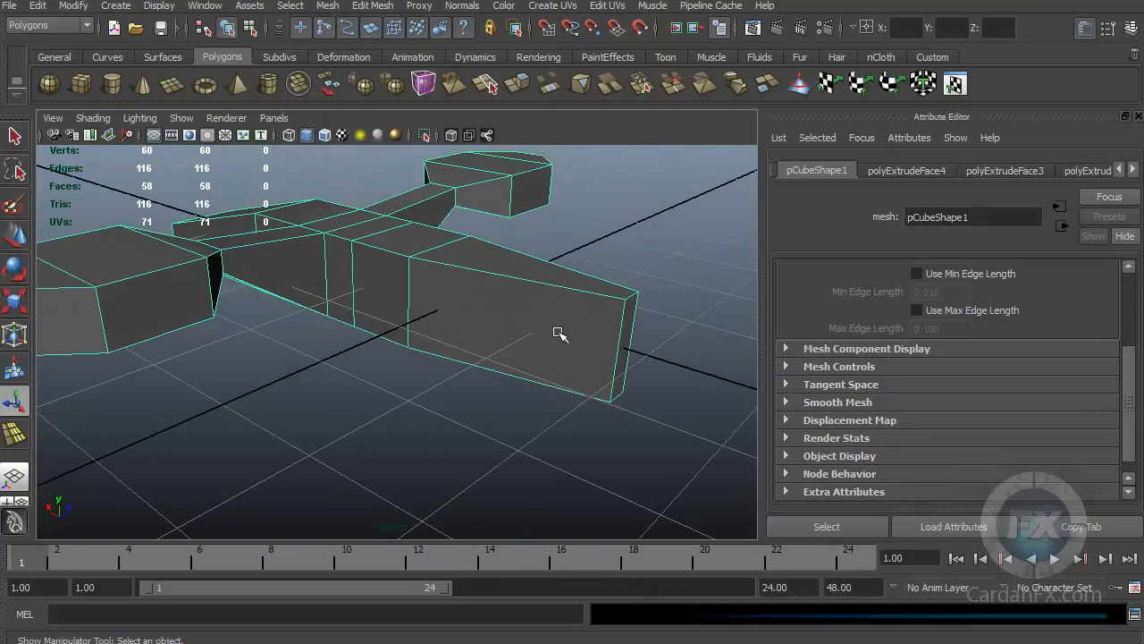
drag(2, 49, 99, 38)
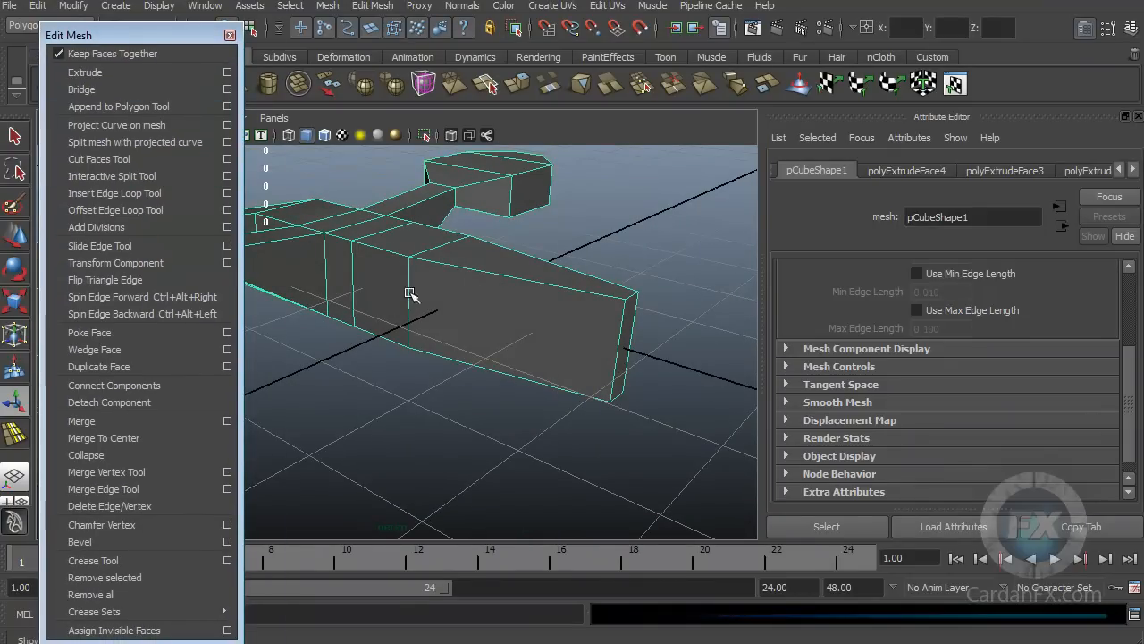
click(104, 177)
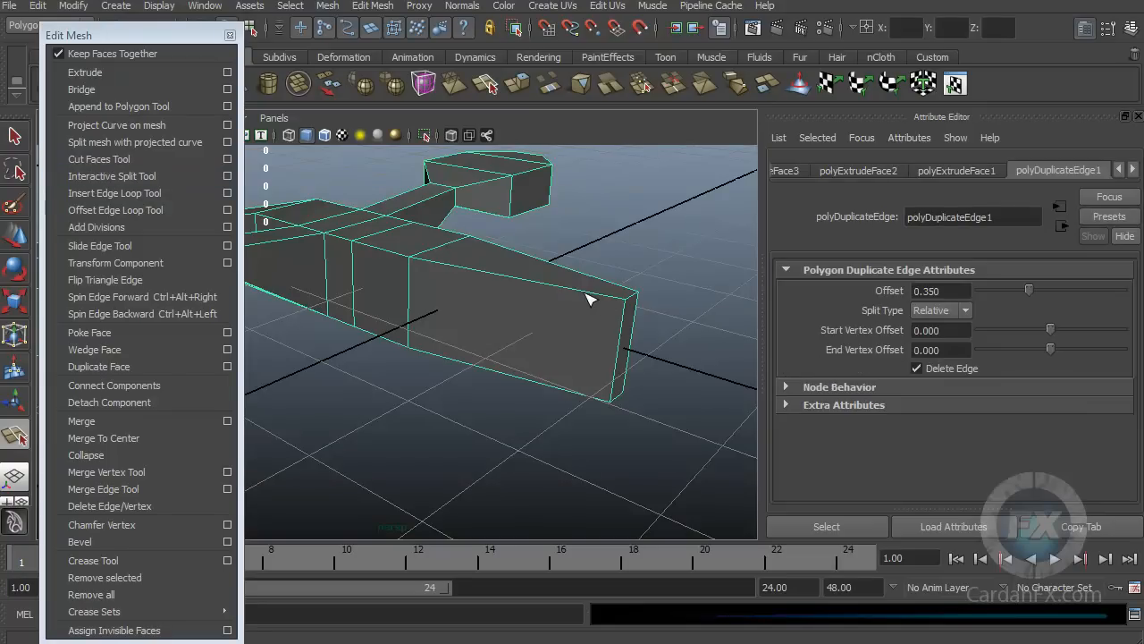
click(103, 195)
mouse_move(587, 295)
mouse_down()
mouse_move(601, 302)
mouse_move(589, 302)
mouse_up()
right_drag(610, 329, 617, 376)
key(q)
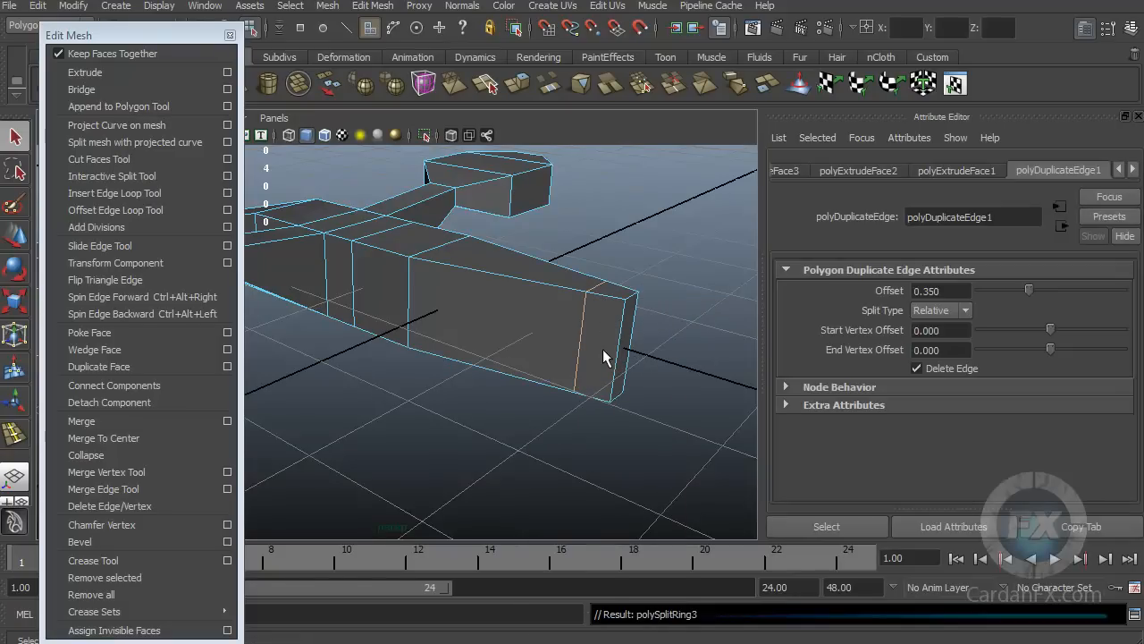
Select faces beyond the new edge loop at the body's end, and the top face of the wing beside the body.
click(602, 346)
alt+drag(639, 345, 618, 378)
alt+middle_drag(618, 378, 571, 364)
alt+drag(571, 364, 461, 385)
alt+middle_drag(461, 385, 447, 375)
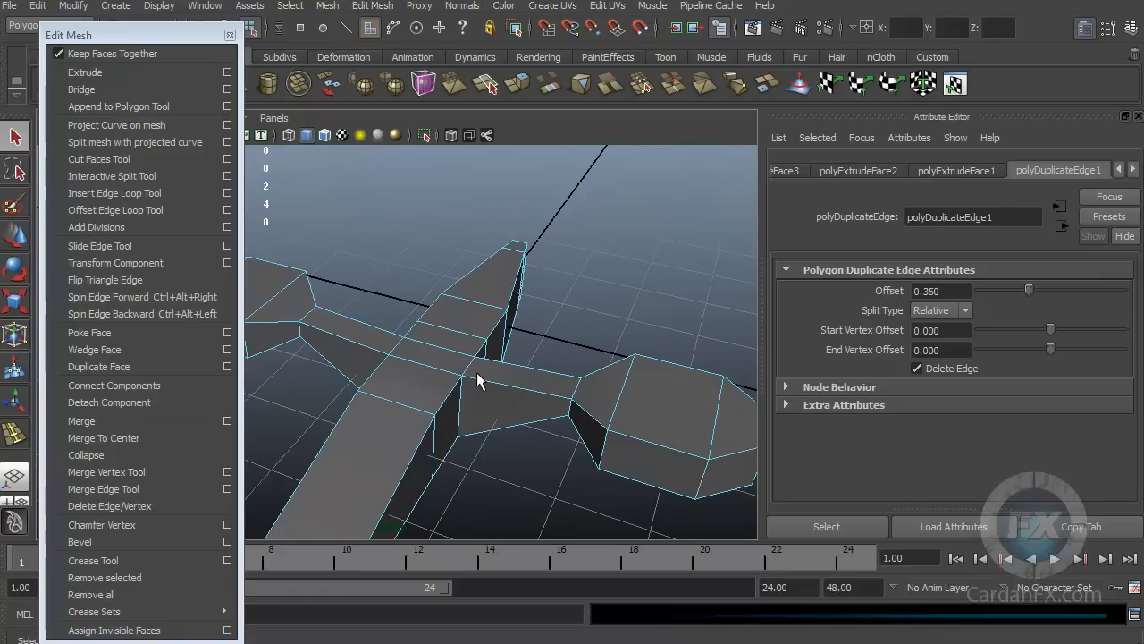
click(485, 369)
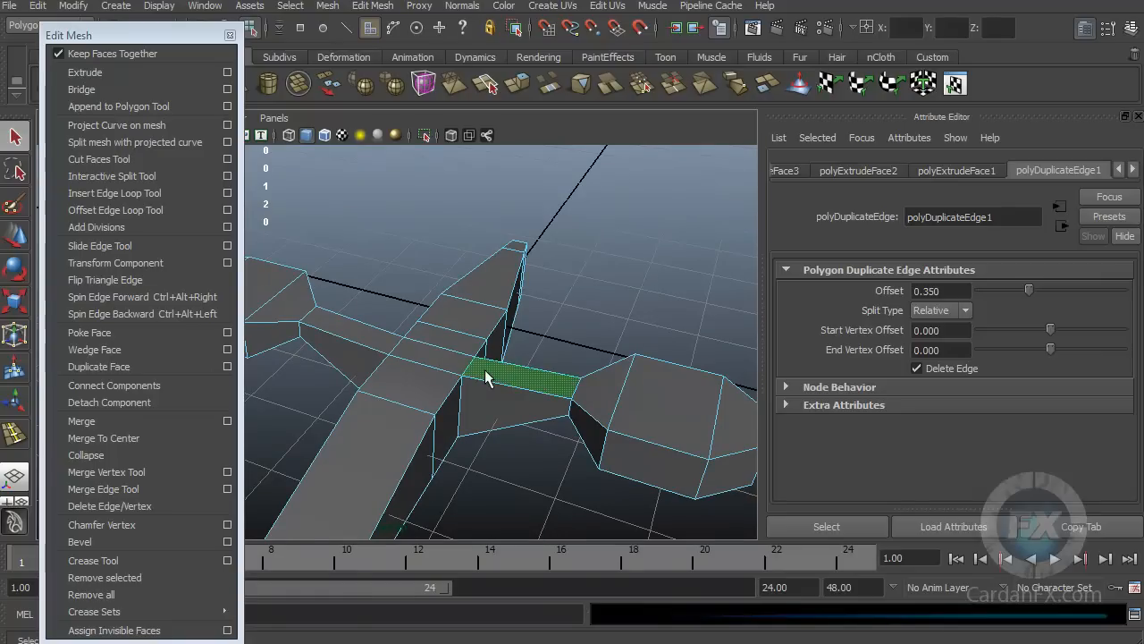
Insert an edge loop around the wing next to the body and set its split ring Weight to 0.1.
click(89, 210)
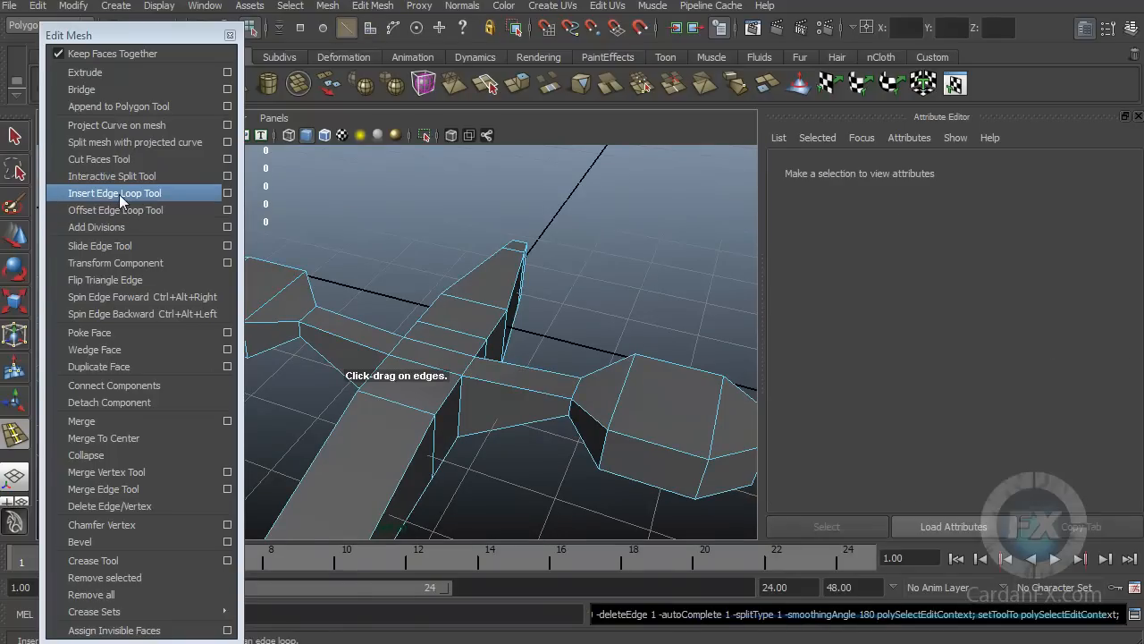
click(481, 382)
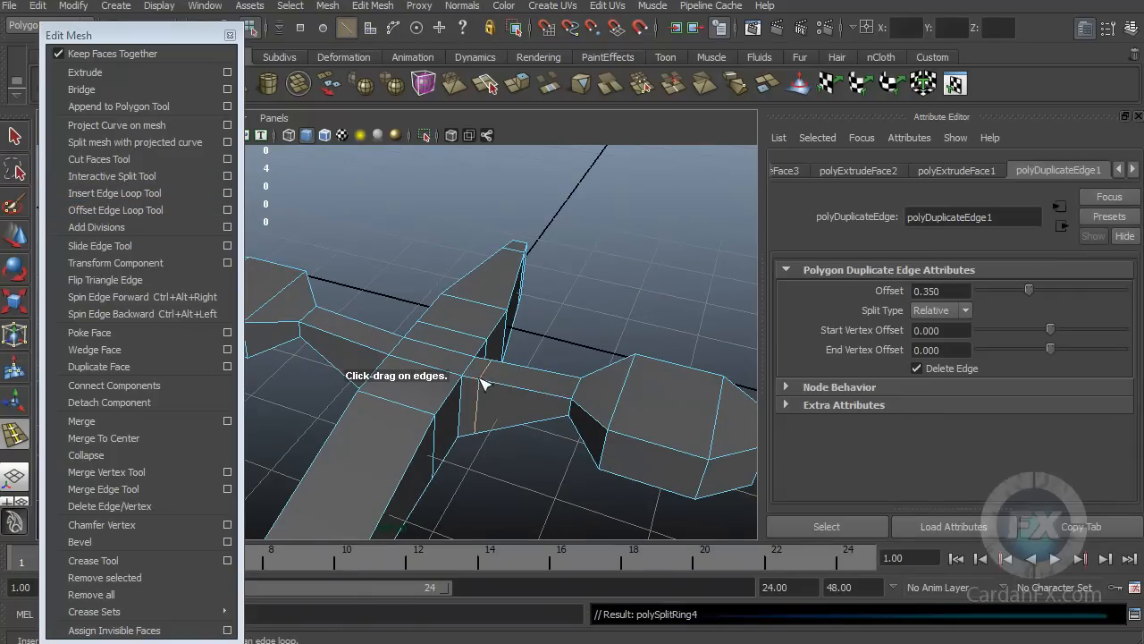
alt+middle_drag(402, 362, 451, 362)
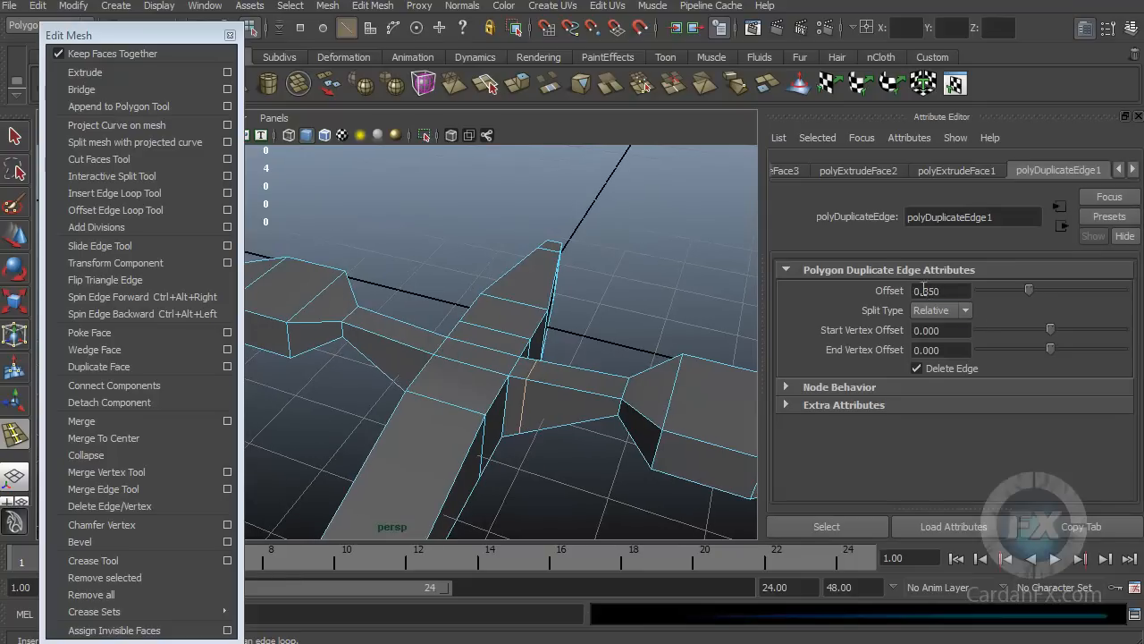
click(790, 173)
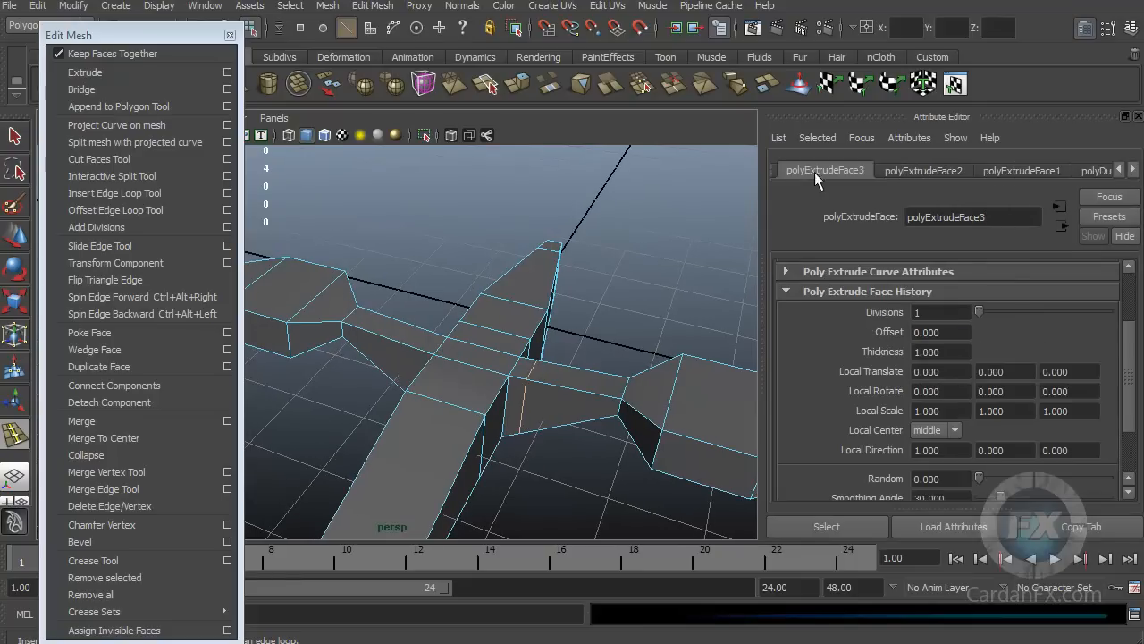
click(1120, 170)
click(1120, 170)
click(1120, 170)
click(1120, 170)
click(890, 172)
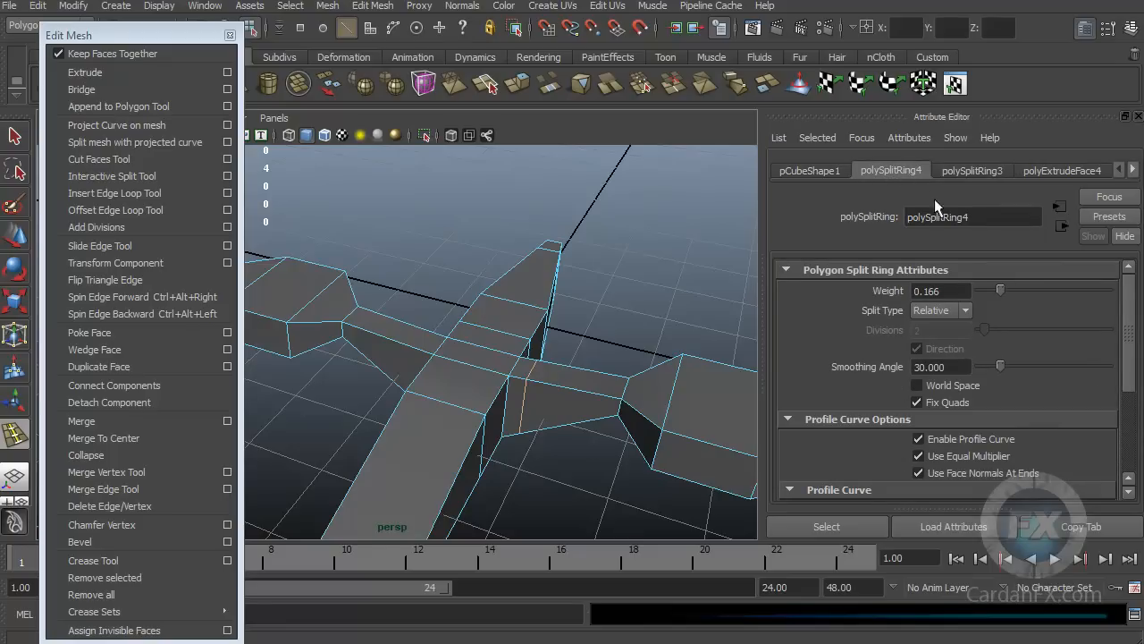
click(927, 292)
key(Return)
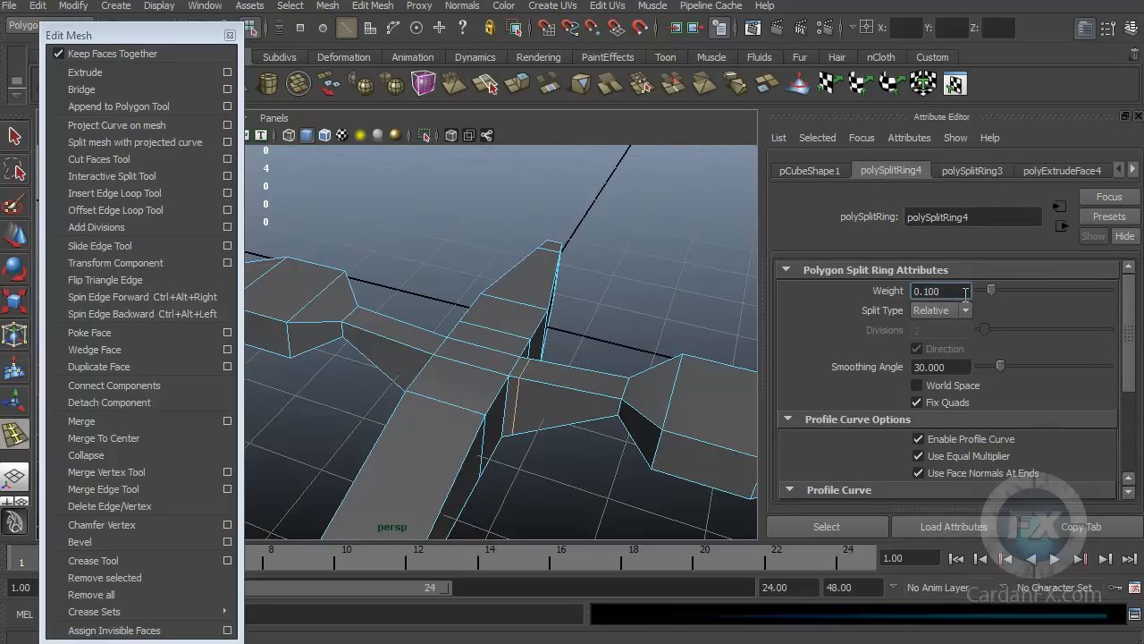
Insert a matching edge loop around the opposite wing next to the body and set its Weight to 0.1.
click(424, 355)
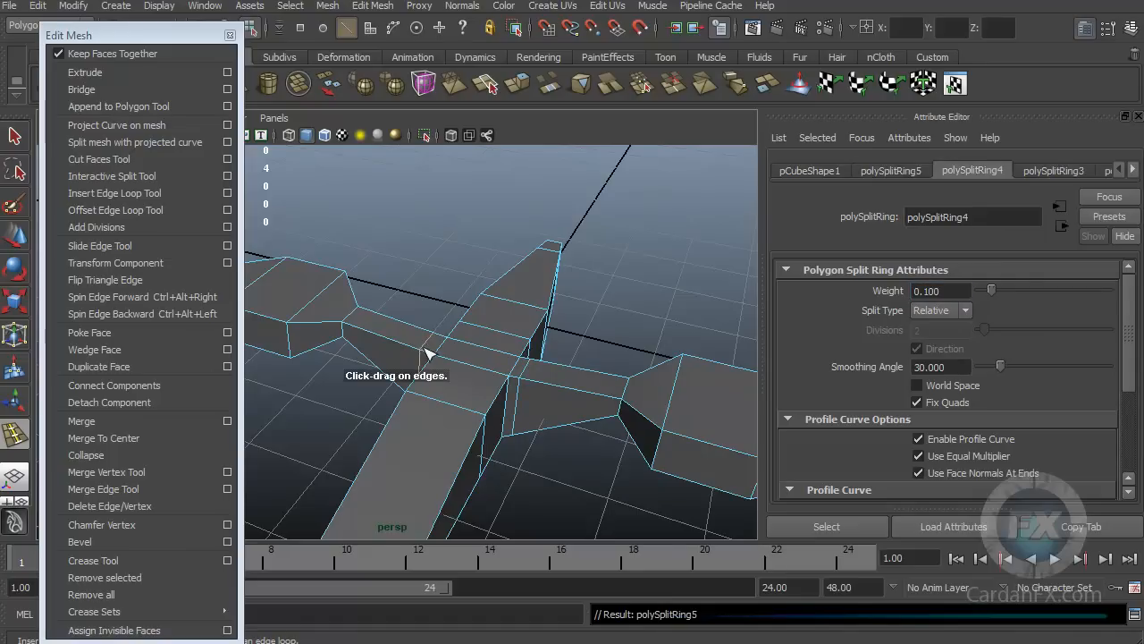
click(892, 169)
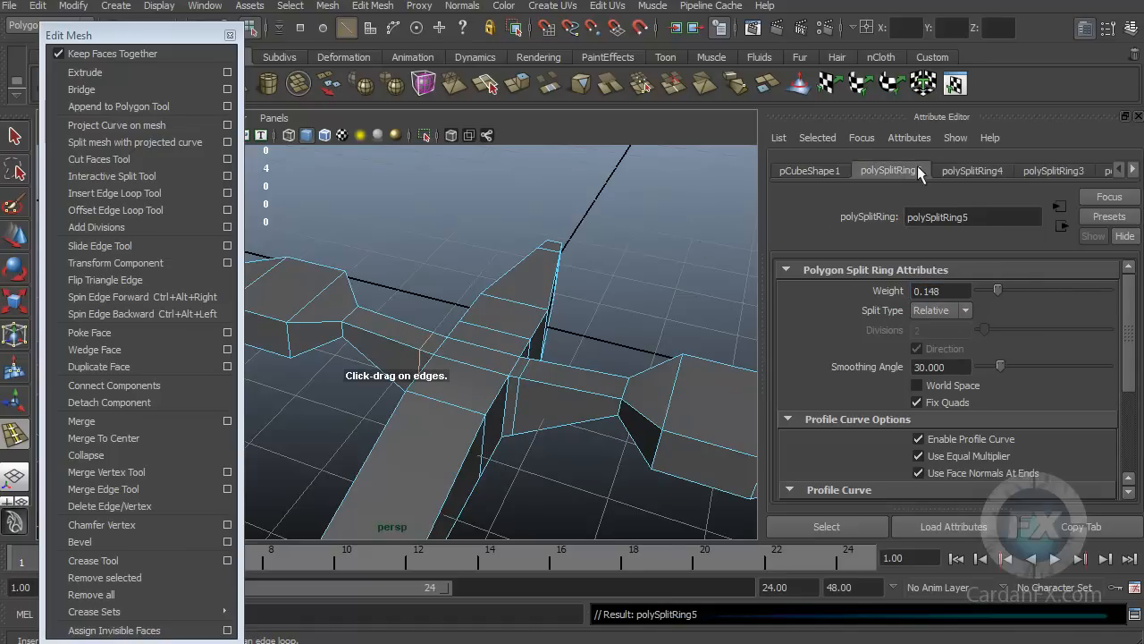
click(930, 291)
text(00)
key(Return)
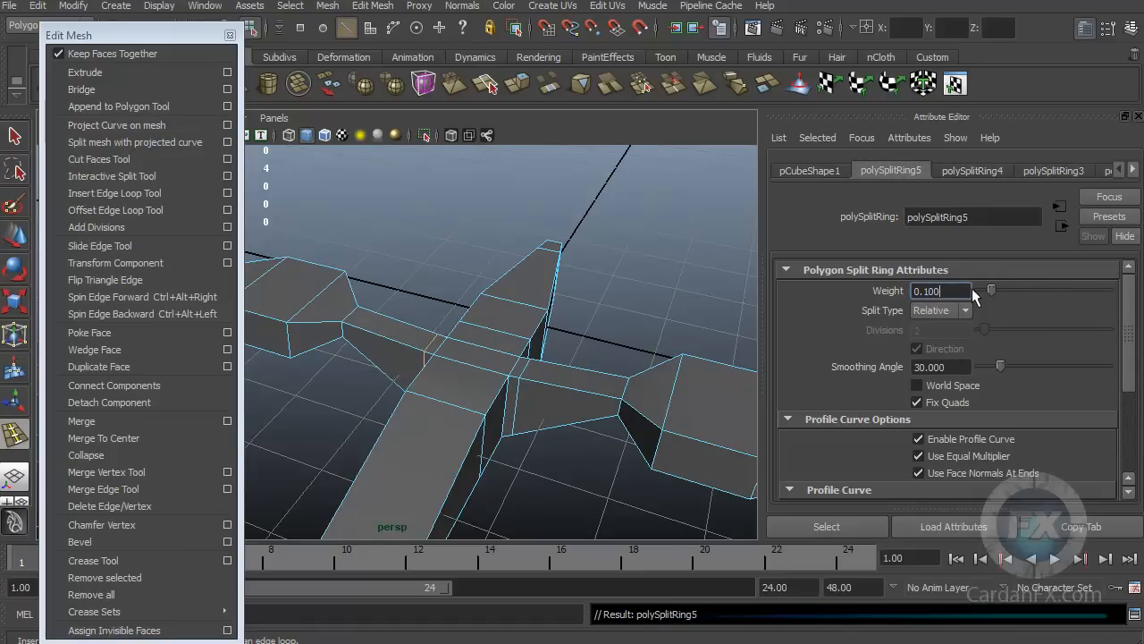
Select the small top faces beside the body on both wings and bridge them into an arch over the body.
alt+drag(526, 344, 501, 329)
right_drag(490, 341, 488, 386)
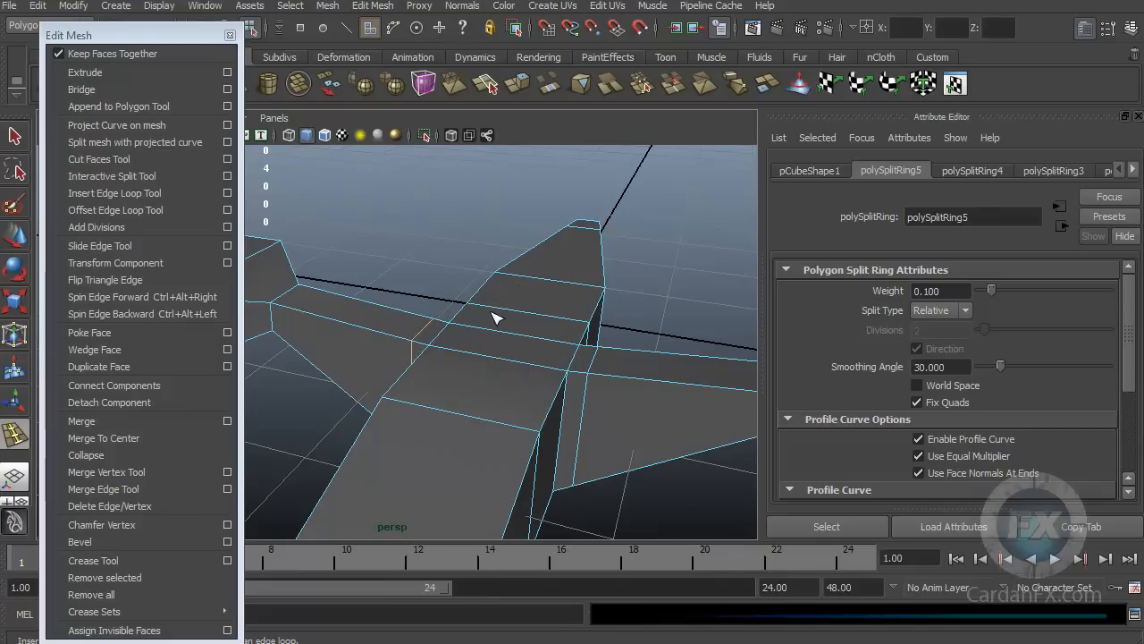
key(q)
click(431, 334)
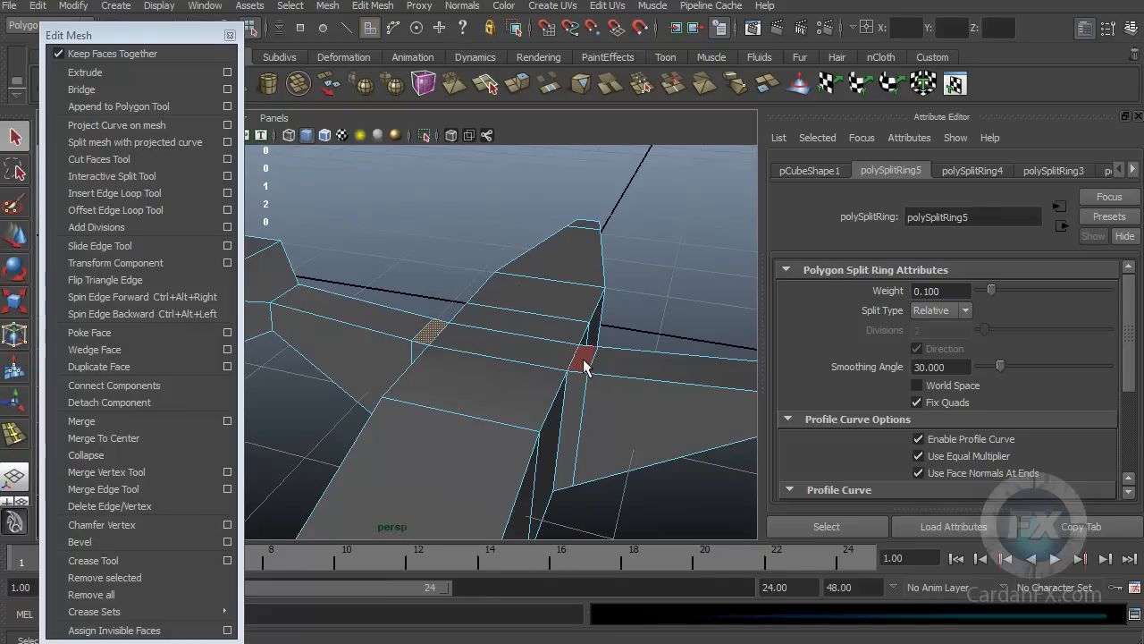
shift+click(579, 359)
alt+drag(512, 371, 455, 375)
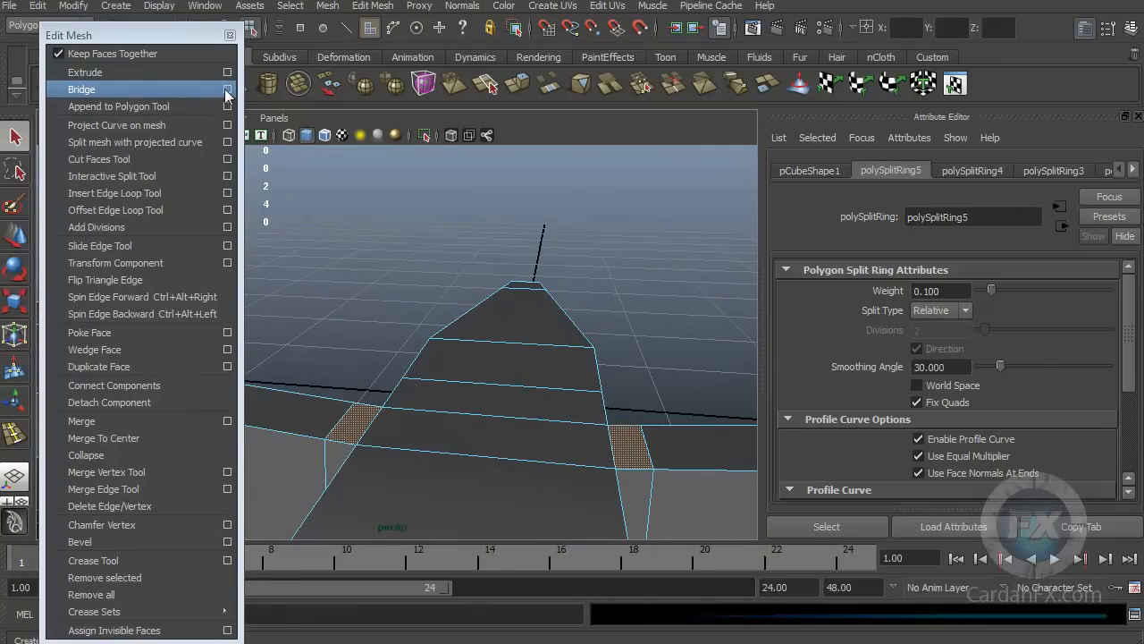
click(82, 91)
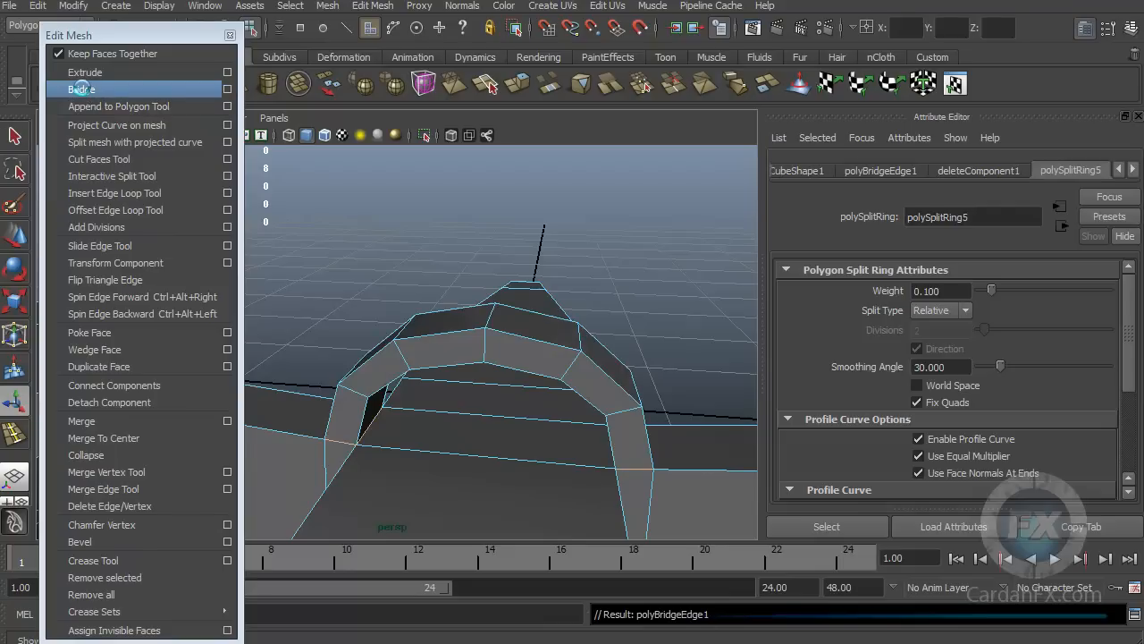
Examine the bridged arch over the body from several angles.
alt+drag(402, 297, 454, 288)
scroll(427, 278, down, 5)
scroll(455, 270, down, 3)
scroll(452, 277, up, 3)
scroll(486, 289, up, 3)
scroll(487, 292, up, 3)
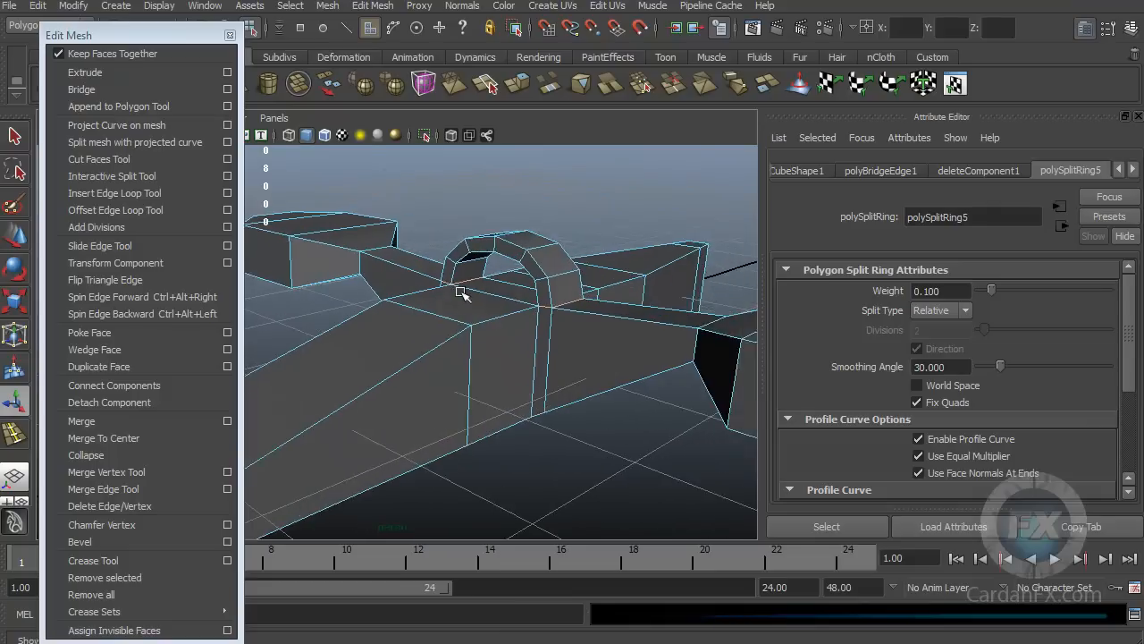
scroll(442, 307, up, 3)
alt+middle_drag(424, 328, 434, 317)
alt+drag(435, 317, 474, 376)
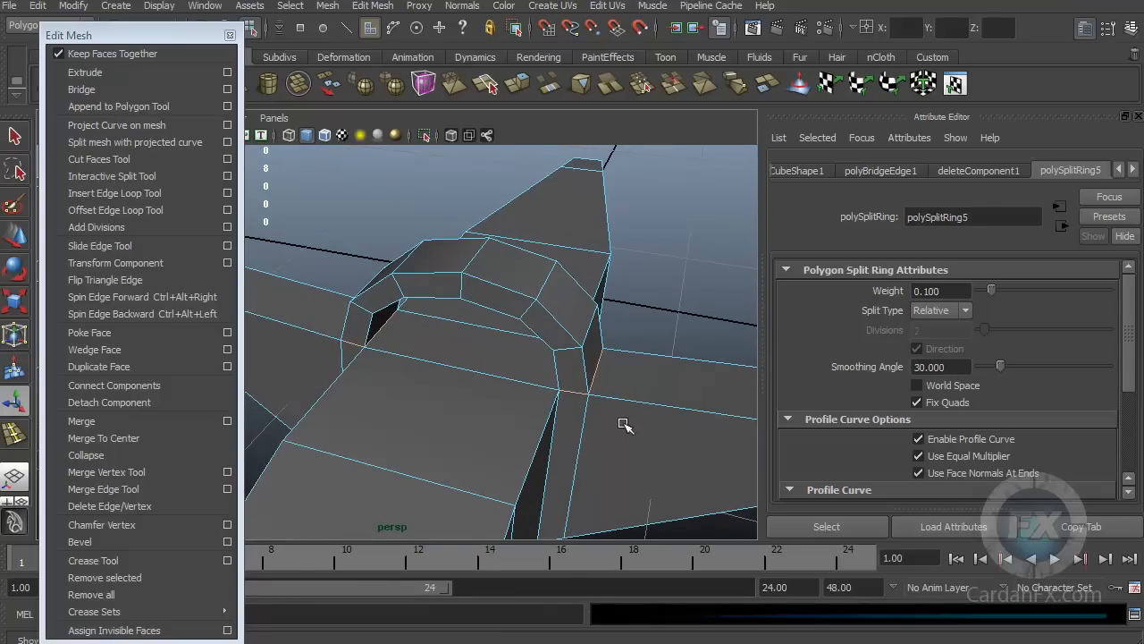
Open the bridge's history settings, try a different Smoothing Angle and set it back to 30.
click(883, 171)
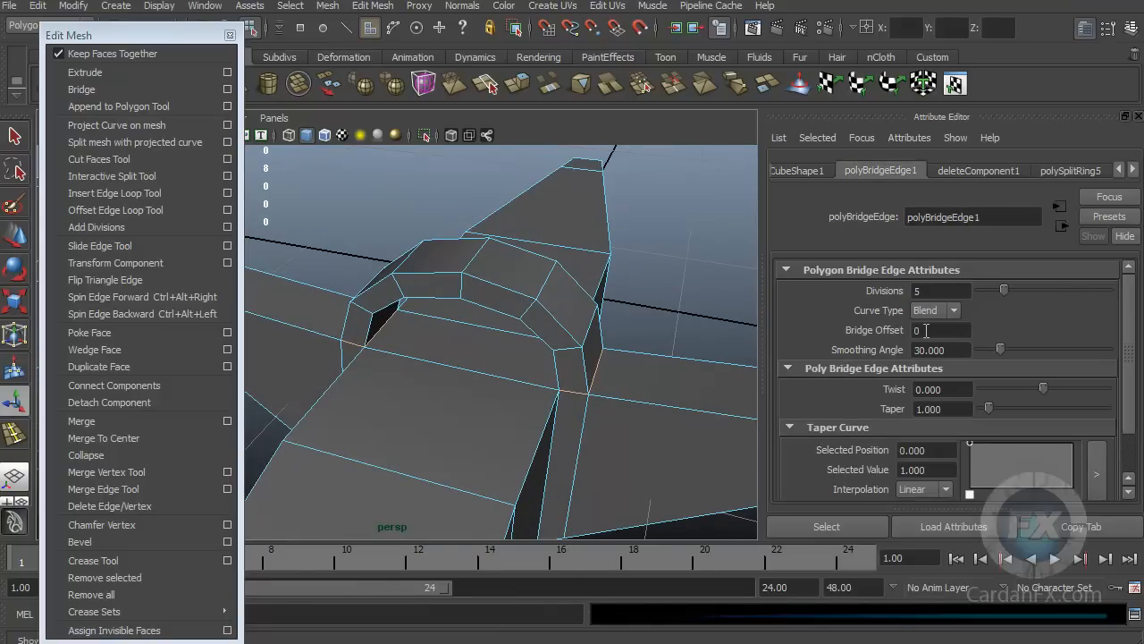
drag(999, 349, 820, 337)
text(30)
key(Return)
Try the bridge with 1 division and set its Divisions back to 5.
drag(1008, 289, 980, 291)
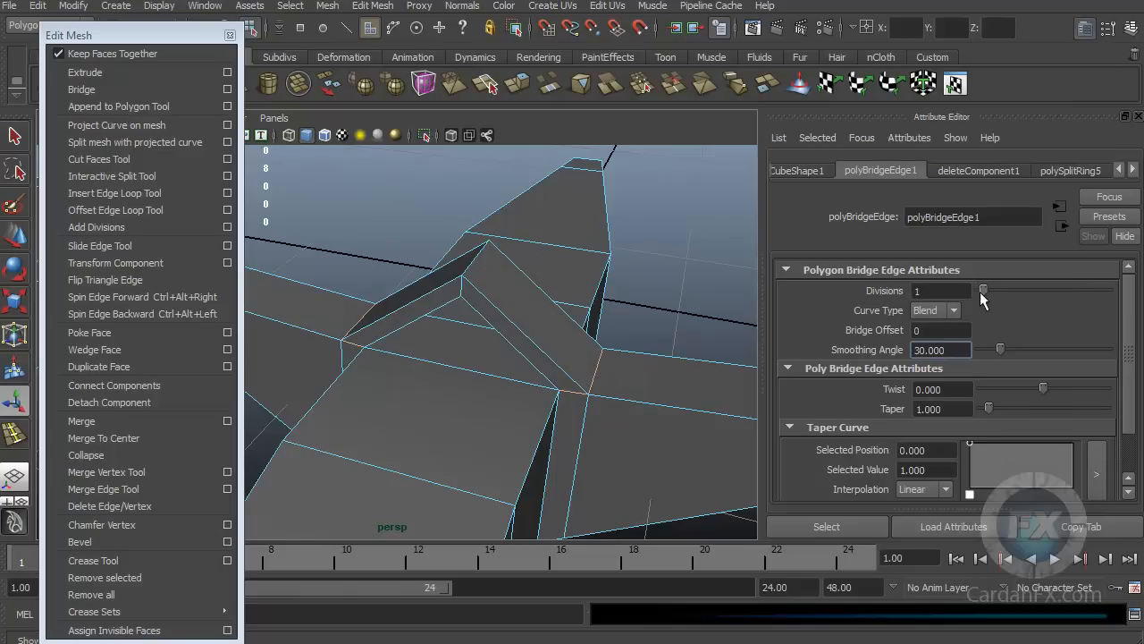
alt+drag(581, 357, 742, 313)
drag(987, 292, 1011, 287)
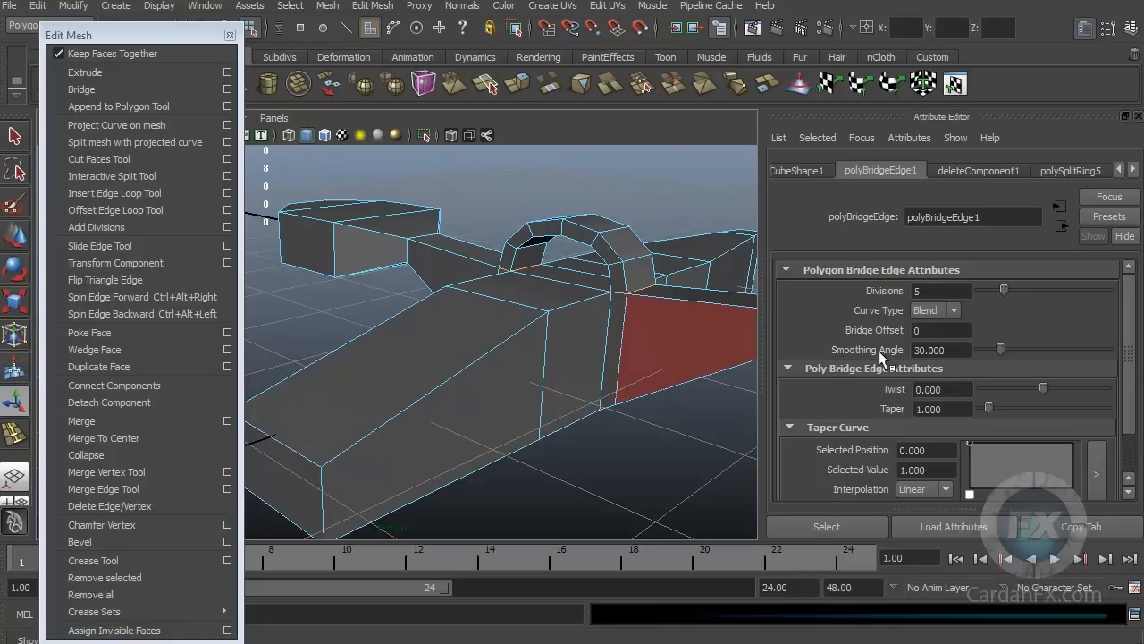
Try twisting the bridge, undo the twist, and try a Taper of 3.085 while checking the arch's shape.
drag(1100, 388, 1038, 387)
key(ctrl+z)
alt+drag(613, 316, 645, 290)
alt+middle_drag(646, 290, 617, 410)
alt+drag(617, 412, 577, 352)
alt+middle_drag(578, 353, 573, 359)
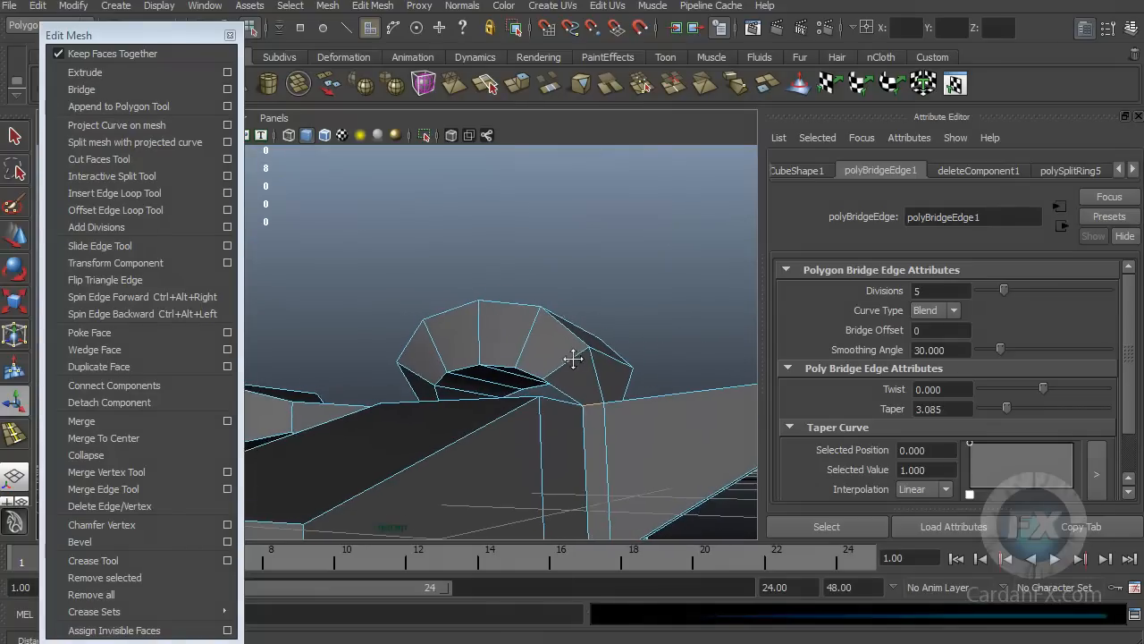
alt+drag(443, 349, 526, 284)
alt+drag(543, 401, 548, 394)
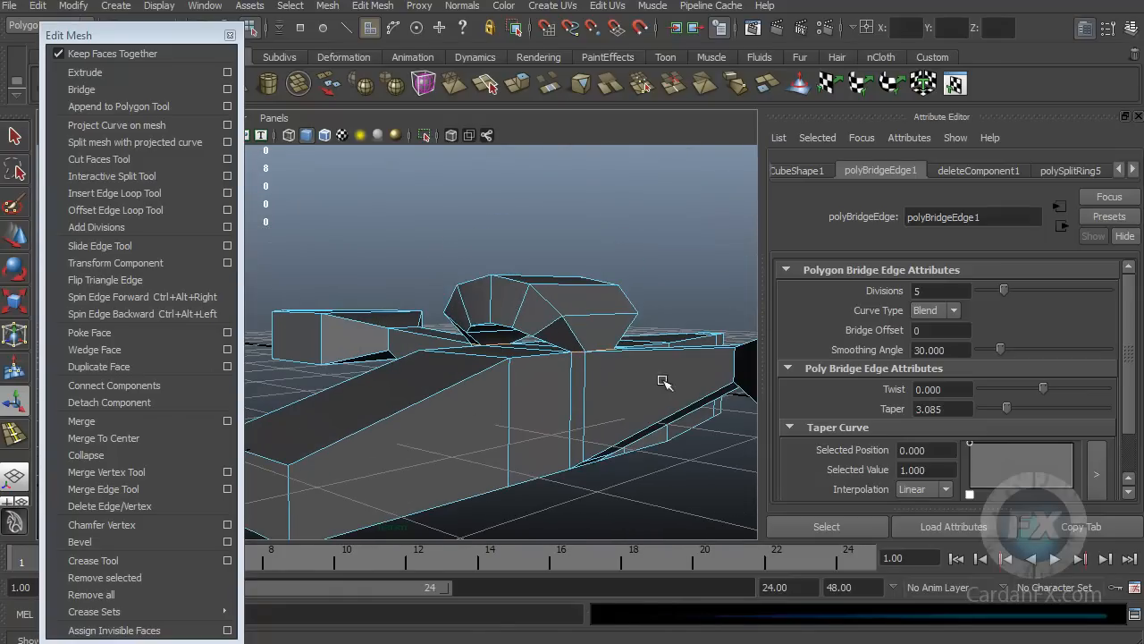
Undo the taper change on the bridge and set its Divisions to 5.
key(ctrl+z)
key(ctrl+z)
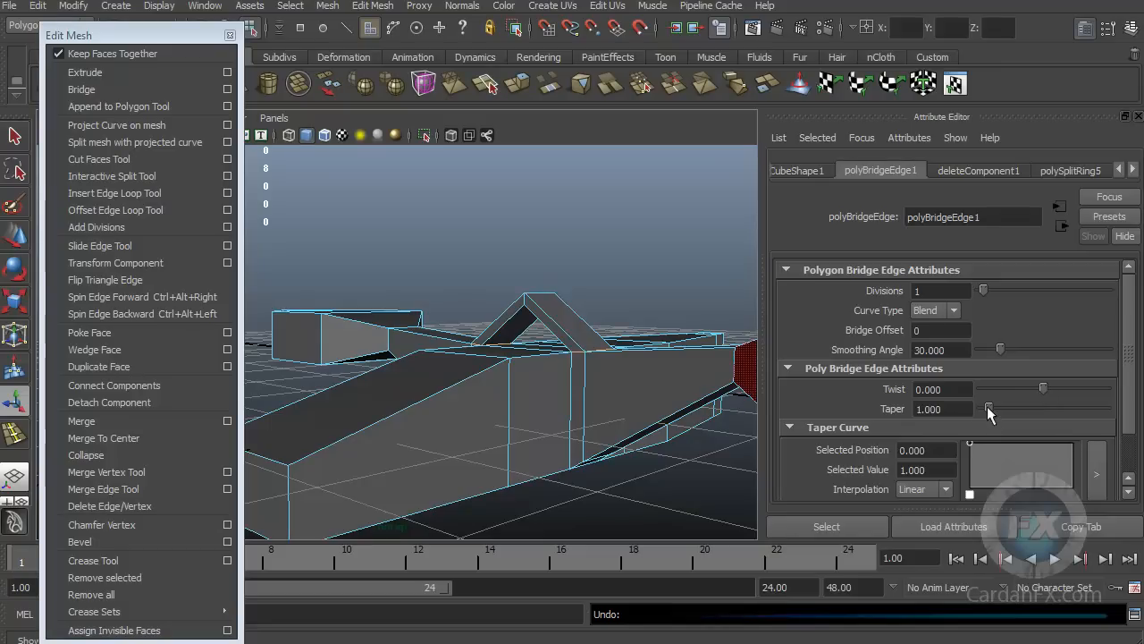
drag(985, 290, 1004, 290)
Select the top face at the body's tapered tail end and extrude it upward about 0.745 as a fin.
alt+drag(540, 394, 573, 410)
right_drag(604, 399, 604, 438)
click(673, 418)
alt+drag(675, 420, 616, 421)
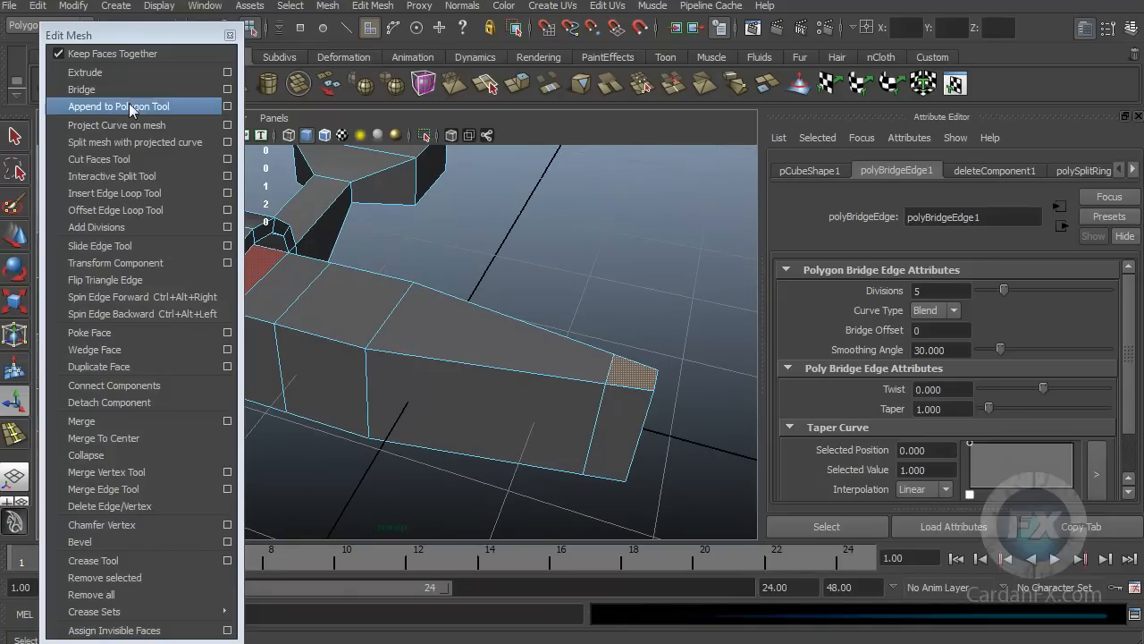
click(94, 72)
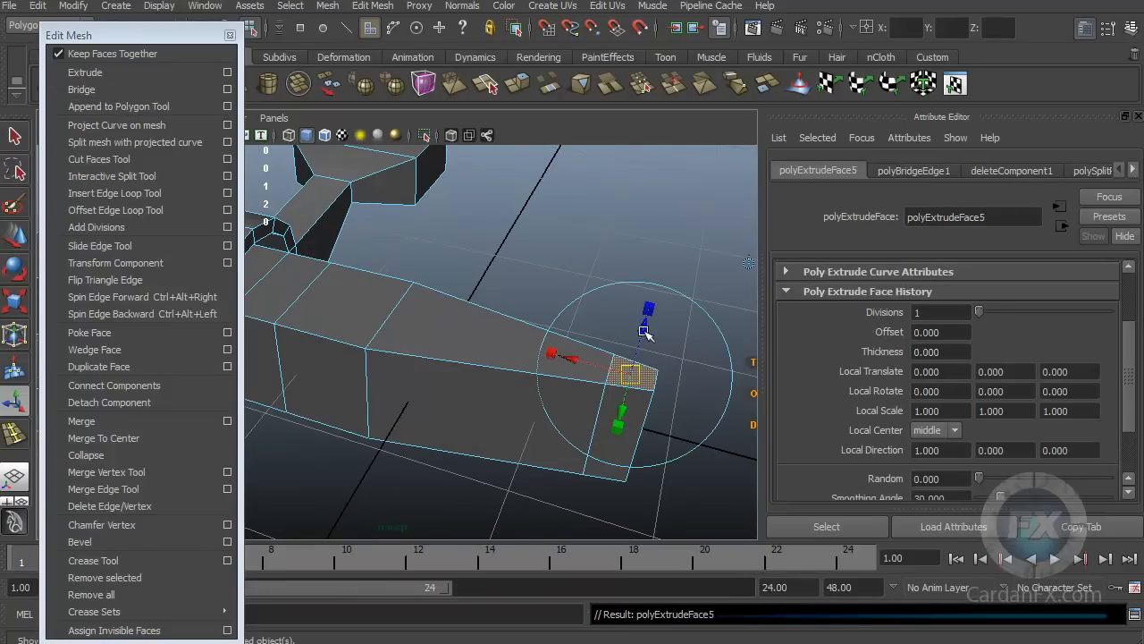
drag(636, 333, 651, 256)
alt+drag(639, 396, 590, 442)
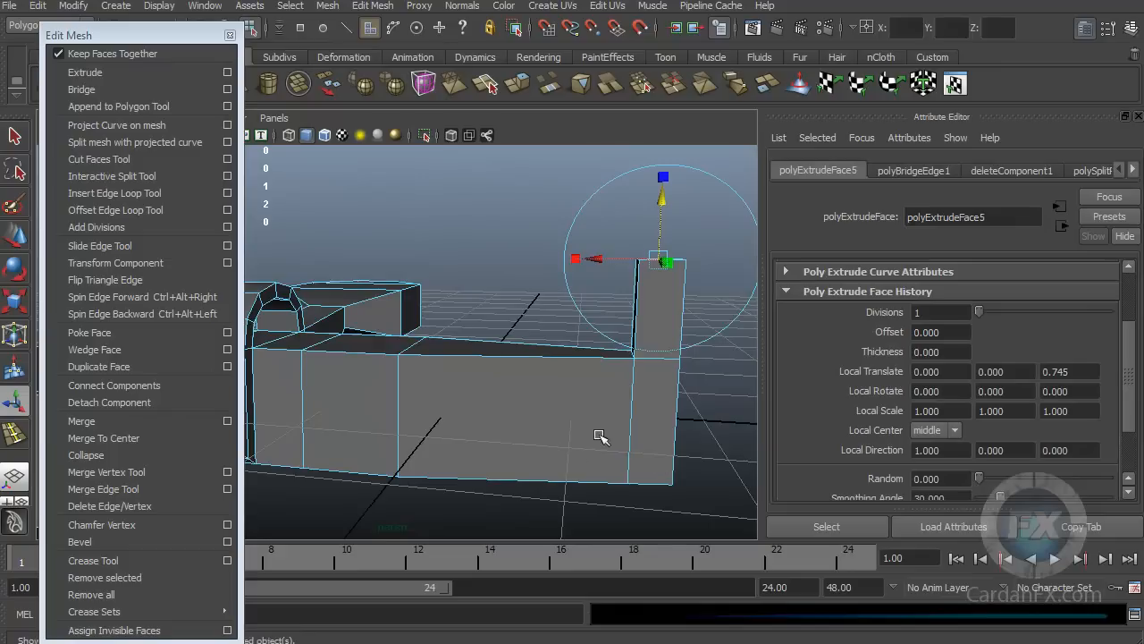
Select the two vertices at the front base of the tail fin and close the floating Edit Mesh menu.
right_drag(609, 425, 547, 432)
alt+drag(589, 467, 548, 452)
drag(607, 363, 547, 327)
right_drag(602, 371, 514, 369)
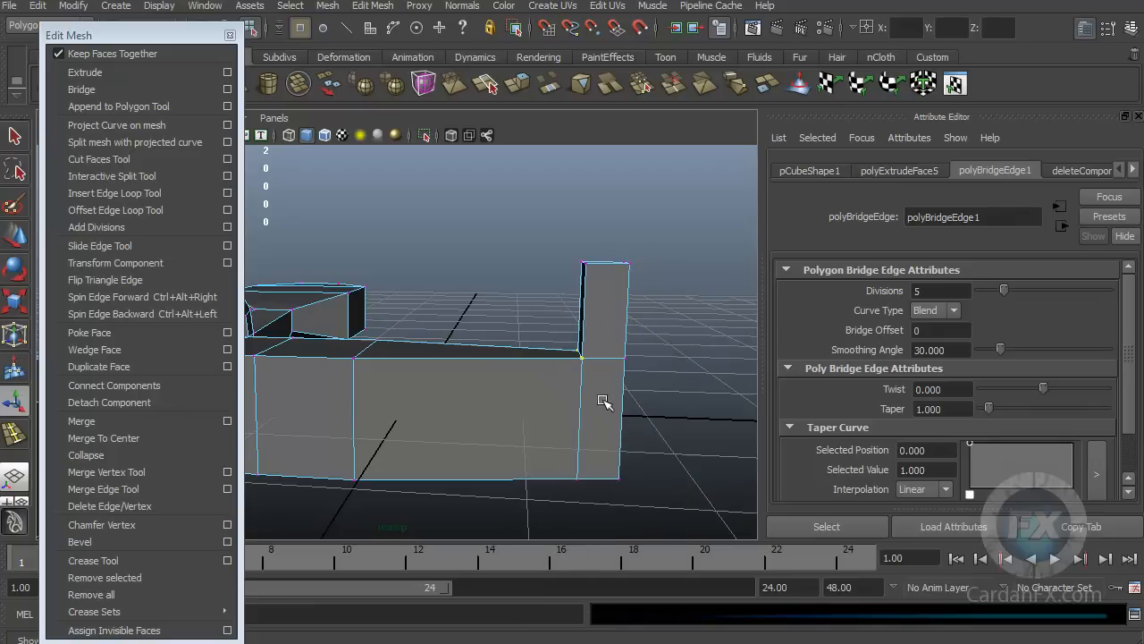
click(230, 35)
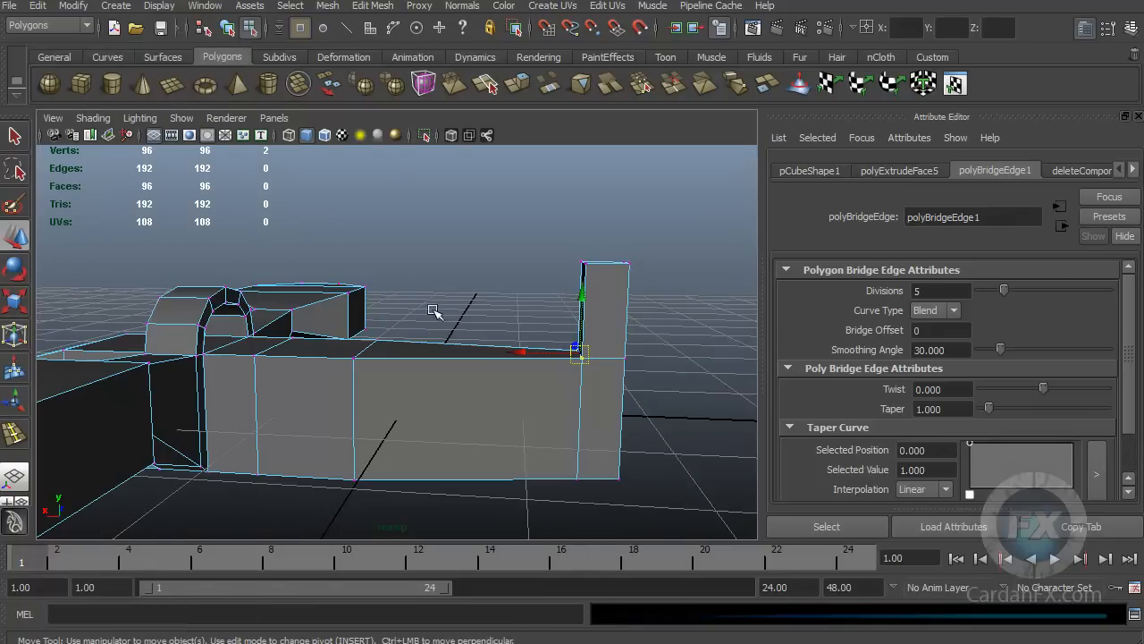
Switch to the front orthographic view and frame the body in profile.
key(space)
drag(466, 292, 557, 299)
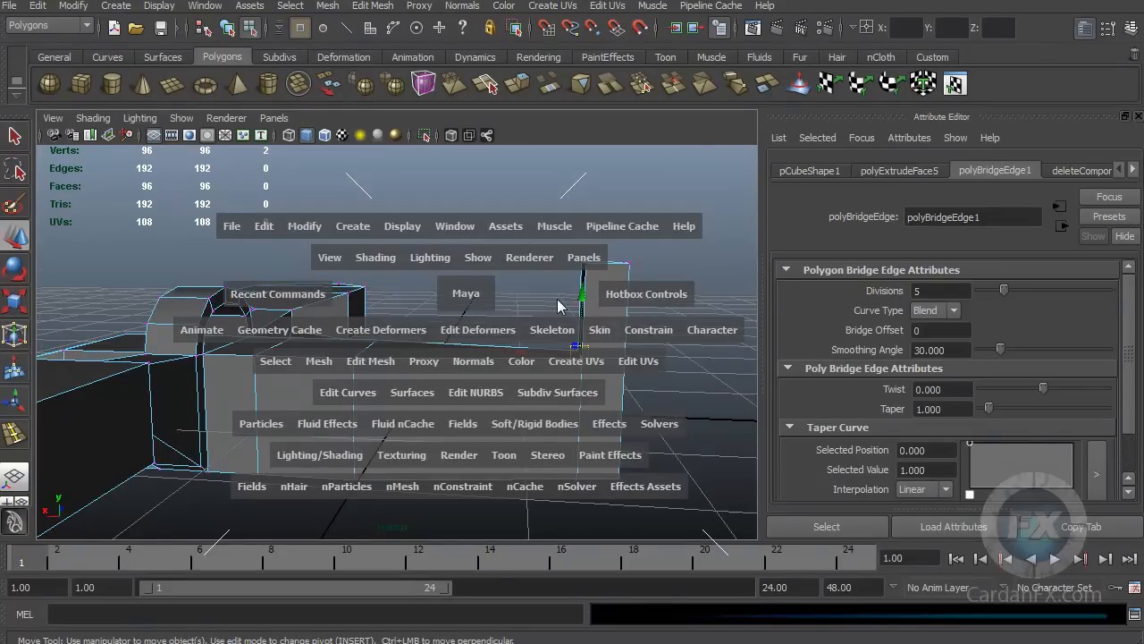
key(space)
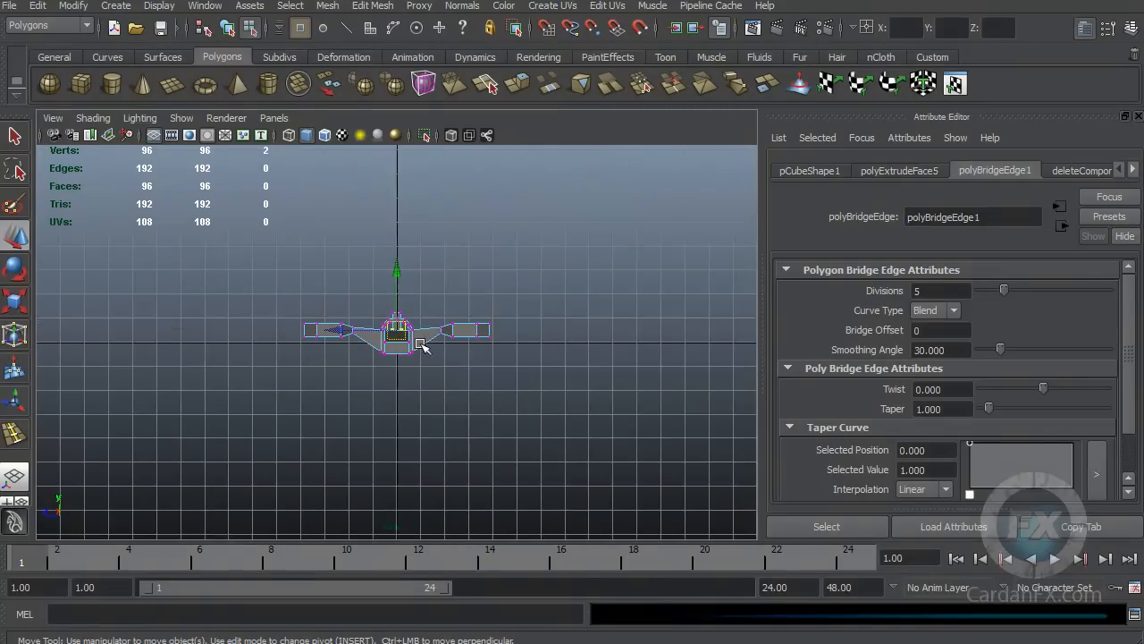
scroll(423, 347, up, 5)
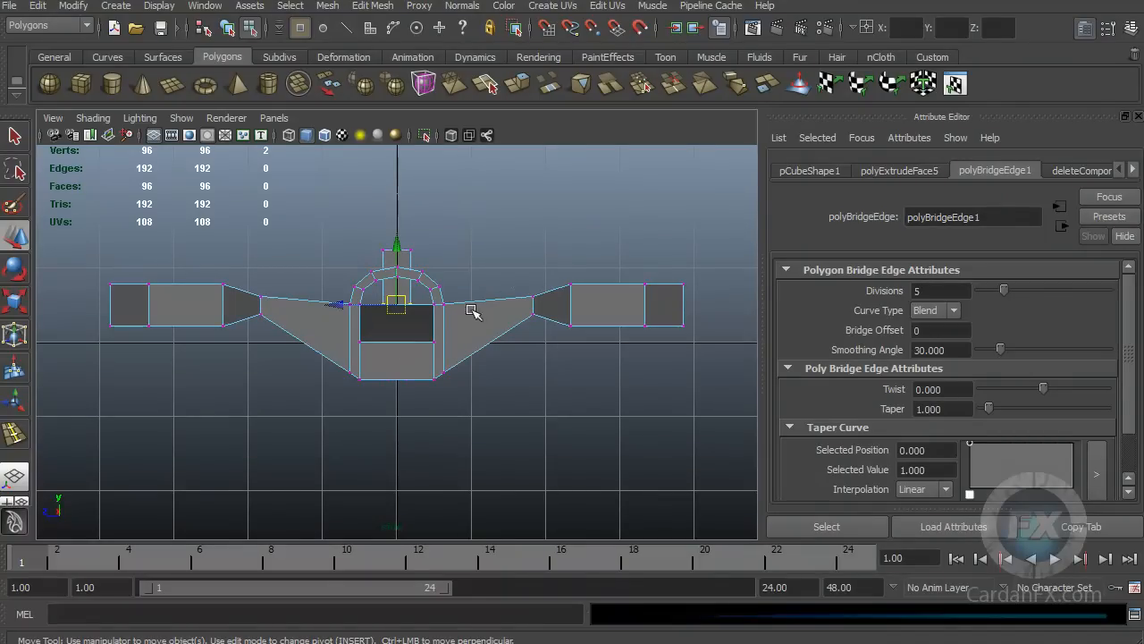
key(space)
drag(496, 262, 494, 342)
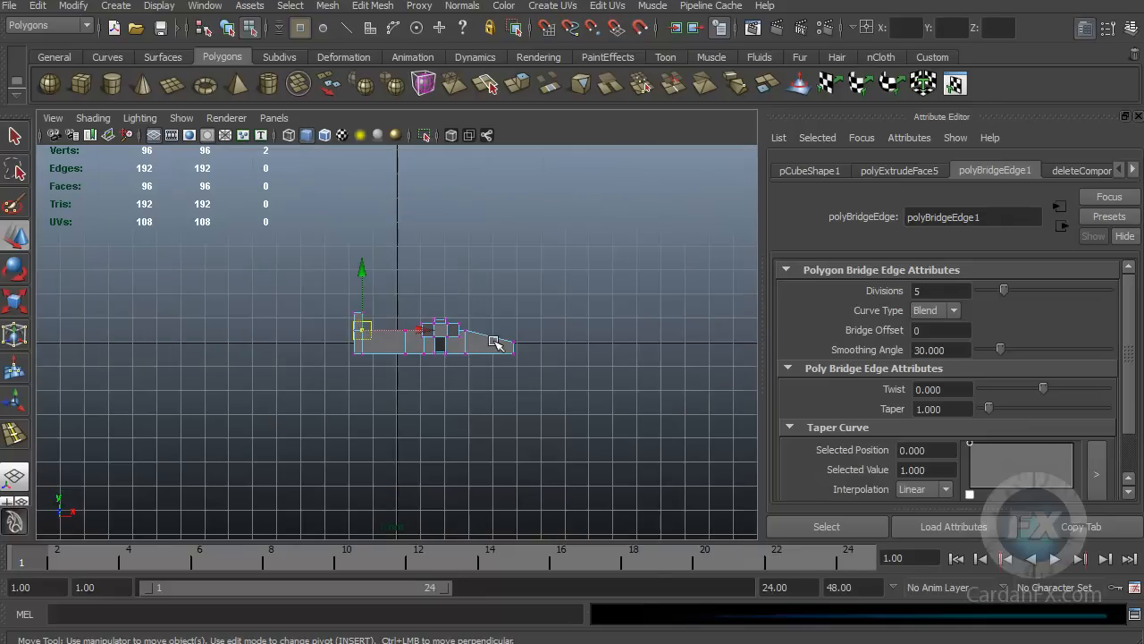
key(space)
scroll(466, 355, up, 8)
scroll(357, 377, down, 5)
scroll(347, 381, up, 3)
alt+middle_drag(345, 378, 336, 367)
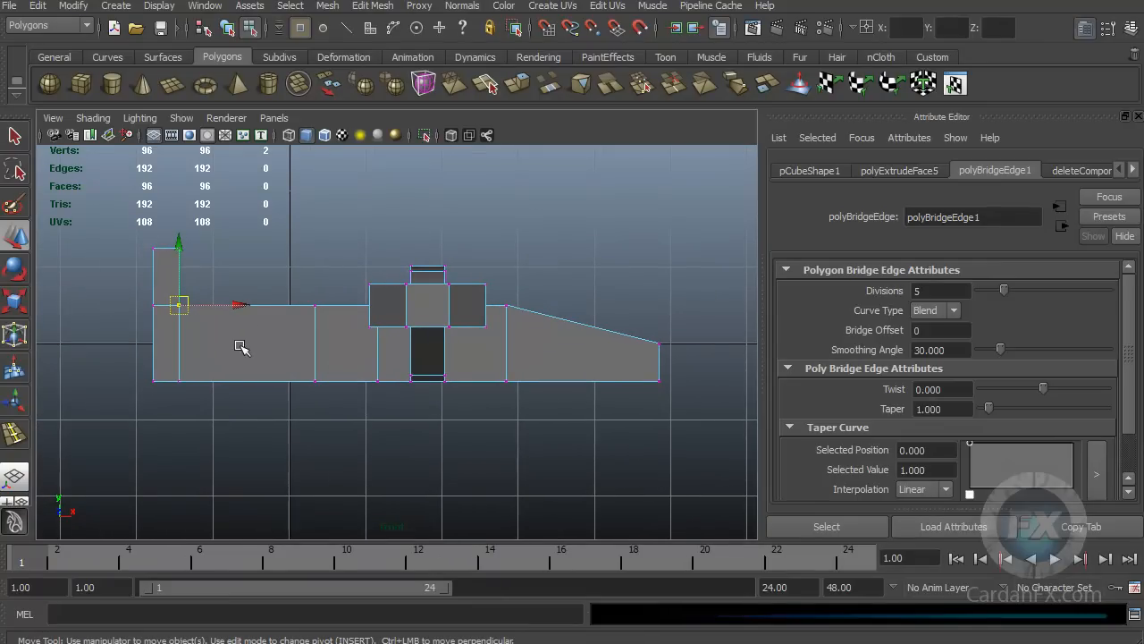
Slide the fin's front base vertices and the underside vertices below them forward along the body to about X -0.66.
drag(246, 307, 300, 308)
drag(233, 422, 175, 359)
drag(235, 384, 293, 382)
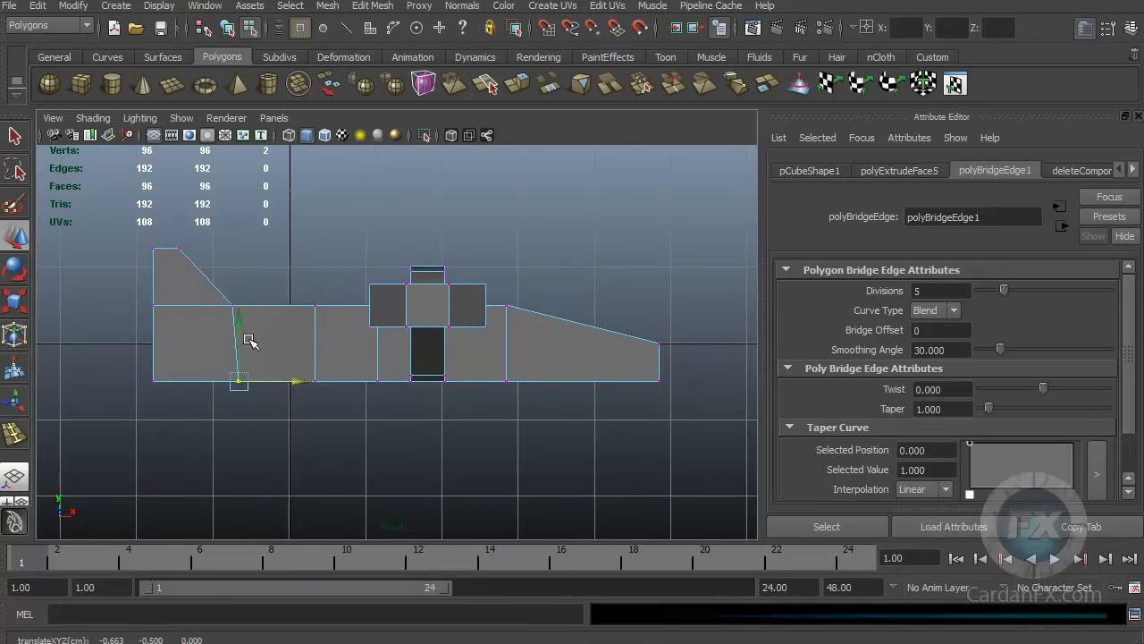
Raise the underside vertices between the tail and the wings, and pull the tail's bottom corner up and forward.
drag(236, 318, 238, 283)
drag(209, 402, 153, 282)
drag(202, 343, 253, 335)
drag(264, 383, 325, 390)
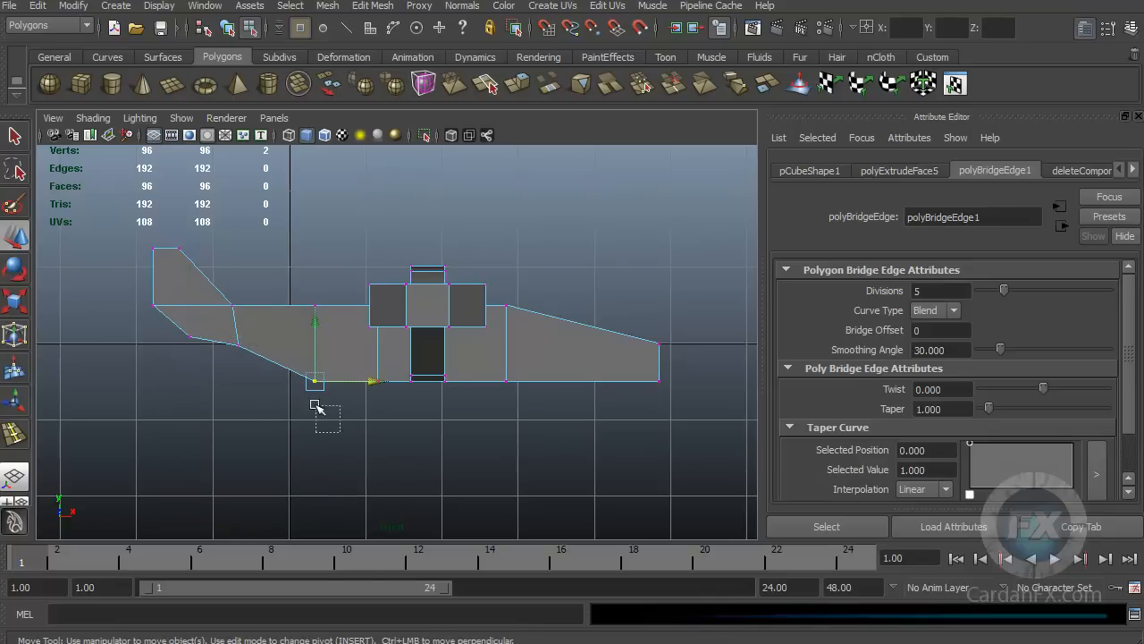
drag(317, 332, 317, 297)
Adjust the upper and lower vertices where the nose begins, and pull the nose tip's bottom vertices back to about X 4.4.
drag(525, 290, 498, 326)
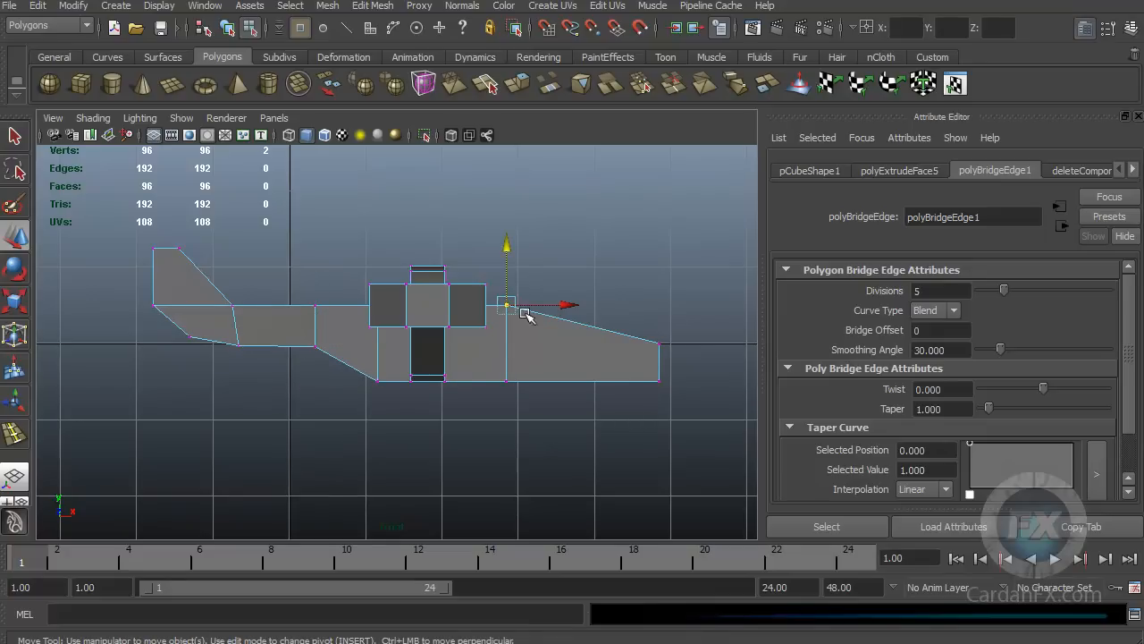
mouse_move(509, 244)
mouse_down()
mouse_move(510, 268)
mouse_move(511, 248)
mouse_up()
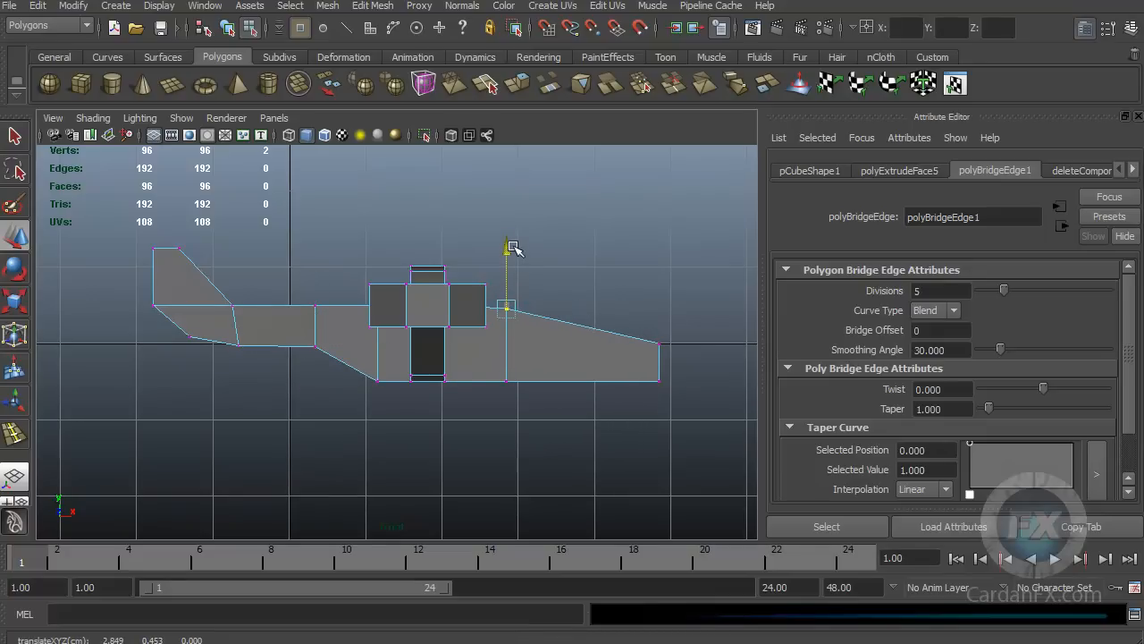
drag(567, 318, 581, 296)
middle_drag(487, 372, 568, 385)
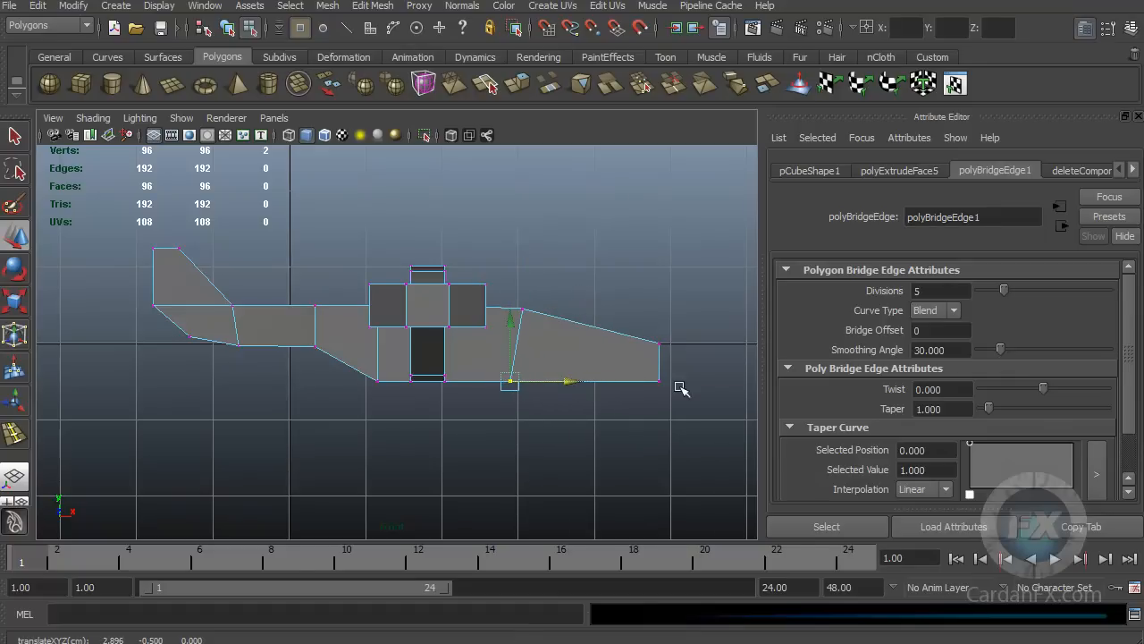
drag(676, 373, 621, 406)
drag(718, 383, 687, 384)
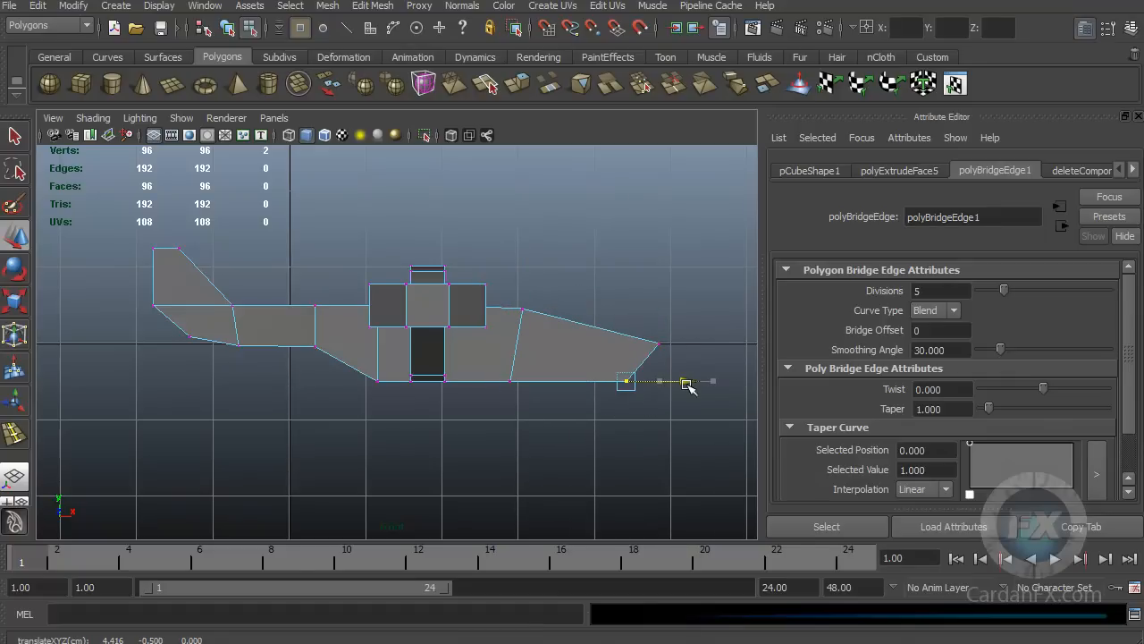
In the top view, scale the vertices at the nose tip inward to narrow the nose.
key(space)
drag(529, 383, 451, 366)
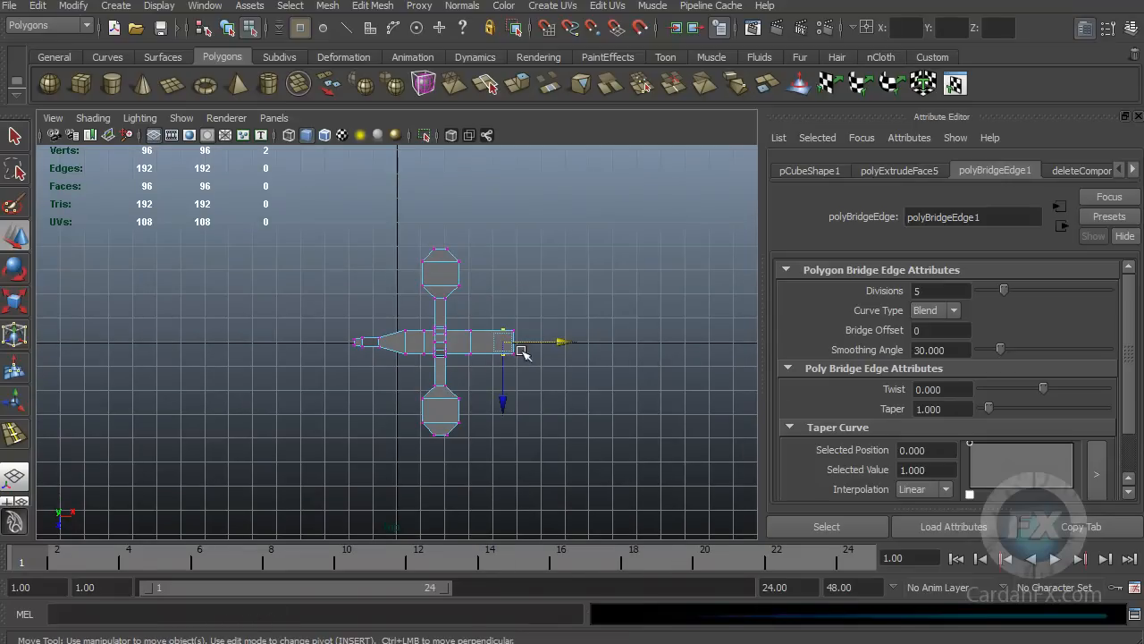
scroll(541, 391, up, 5)
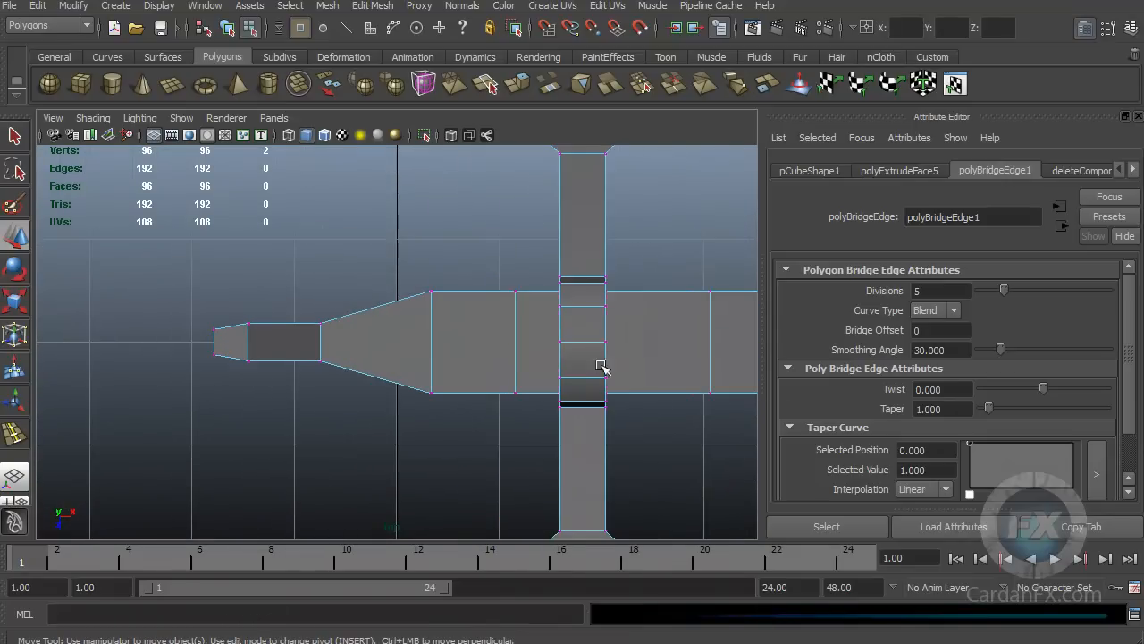
alt+middle_drag(705, 373, 397, 345)
scroll(397, 345, up, 1)
alt+middle_drag(488, 355, 380, 331)
drag(505, 230, 428, 413)
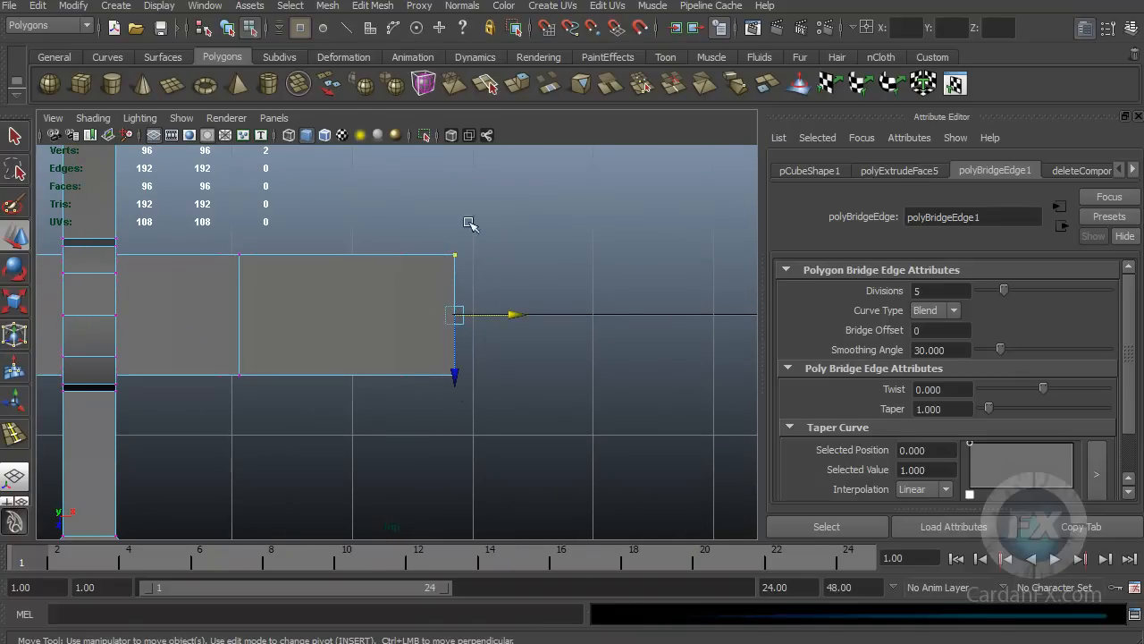
click(15, 306)
drag(459, 396, 454, 358)
Scale the nose's lower vertices and the upper vertex pair where the nose begins slightly inward across the body's width.
drag(419, 246, 375, 436)
mouse_move(405, 397)
mouse_down()
mouse_move(403, 370)
mouse_move(403, 390)
mouse_up()
click(240, 255)
shift+click(239, 376)
mouse_move(238, 394)
mouse_down()
mouse_move(237, 373)
mouse_move(237, 386)
mouse_up()
drag(205, 255, 307, 292)
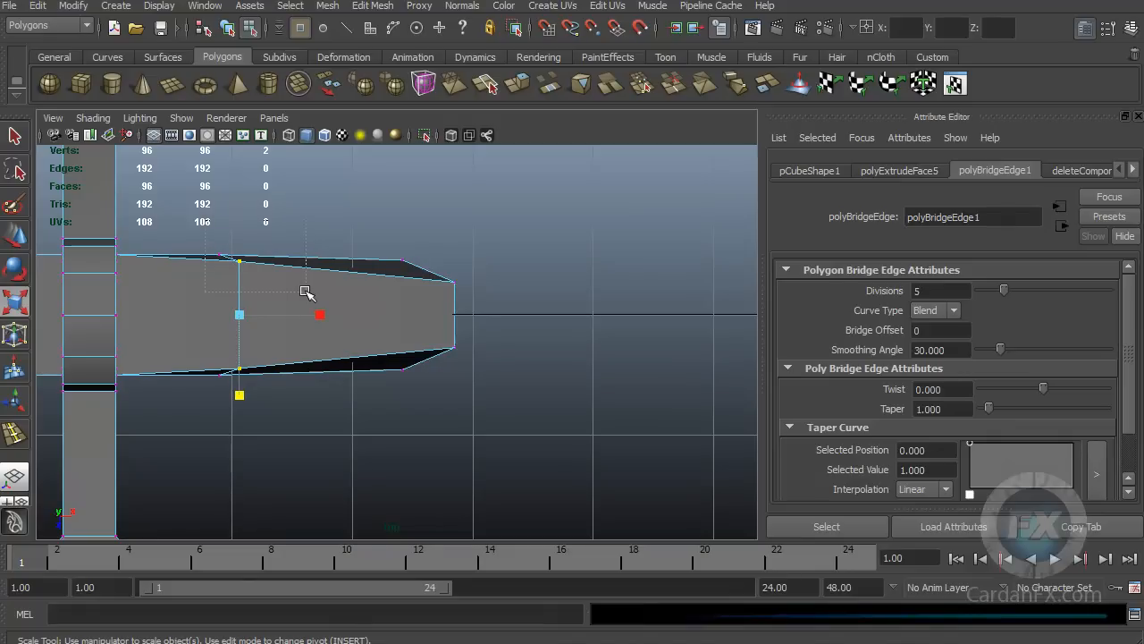
drag(299, 282, 277, 255)
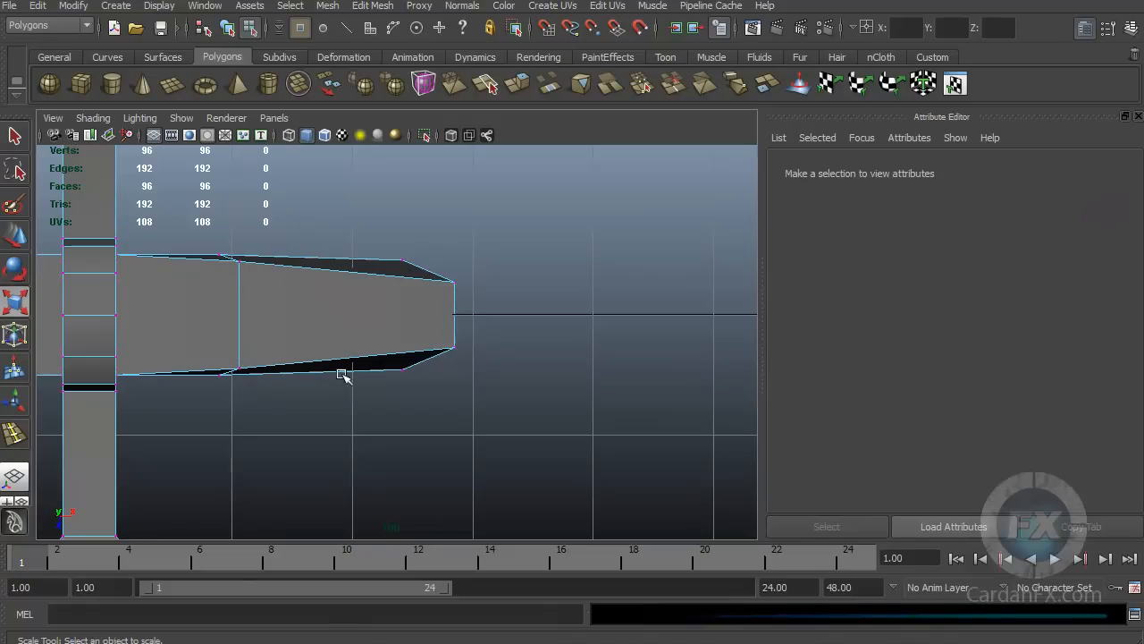
click(237, 259)
shift+click(238, 368)
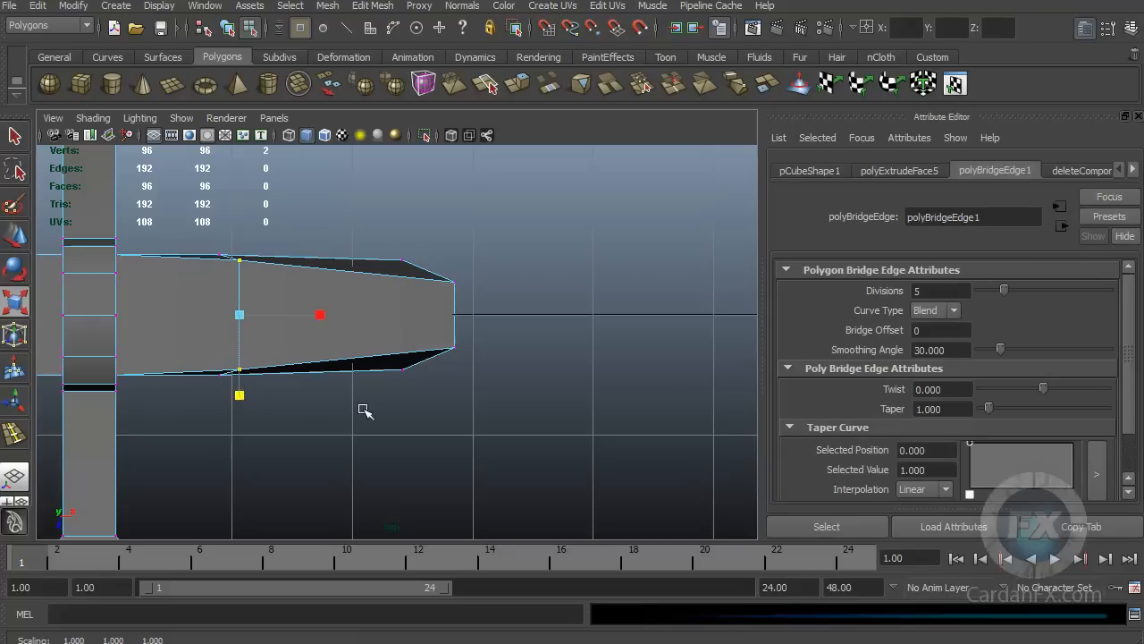
Return to the perspective view and examine the reshaped aircraft as a whole.
key(space)
drag(461, 402, 455, 368)
alt+drag(278, 452, 399, 462)
scroll(391, 459, down, 5)
alt+middle_drag(398, 462, 421, 420)
alt+drag(421, 419, 411, 429)
alt+middle_drag(411, 429, 407, 400)
mouse_move(407, 402)
alt+right_down()
mouse_move(384, 427)
mouse_move(390, 406)
alt+right_up()
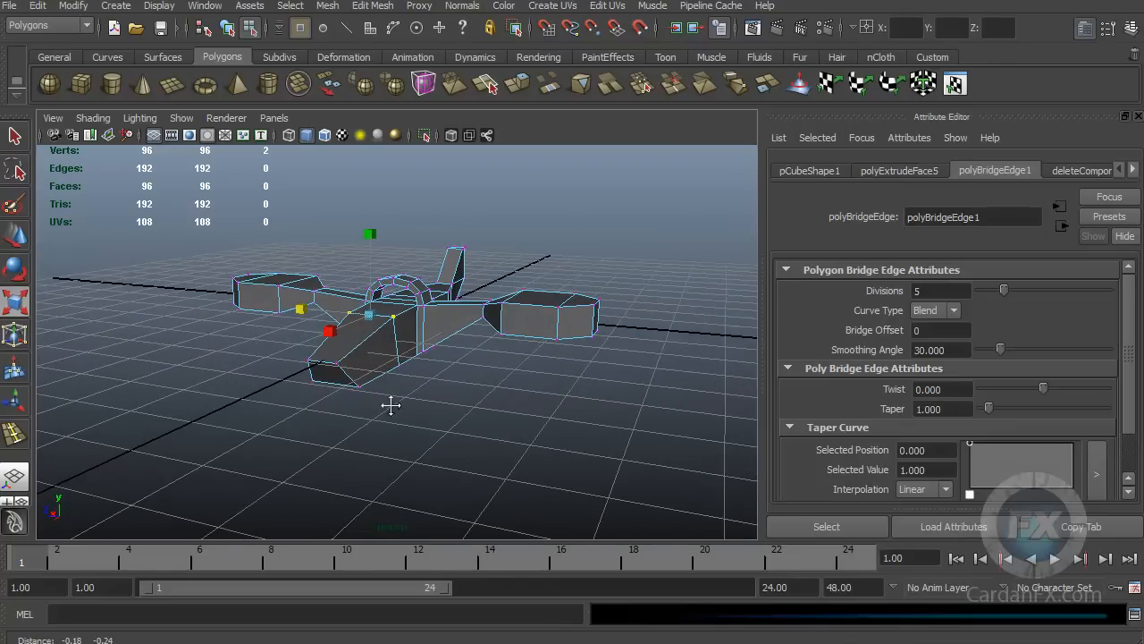
Hide the viewport grid, leave vertex editing and select the whole aircraft mesh as an object.
click(156, 135)
alt+drag(358, 301, 409, 340)
right_click(386, 319)
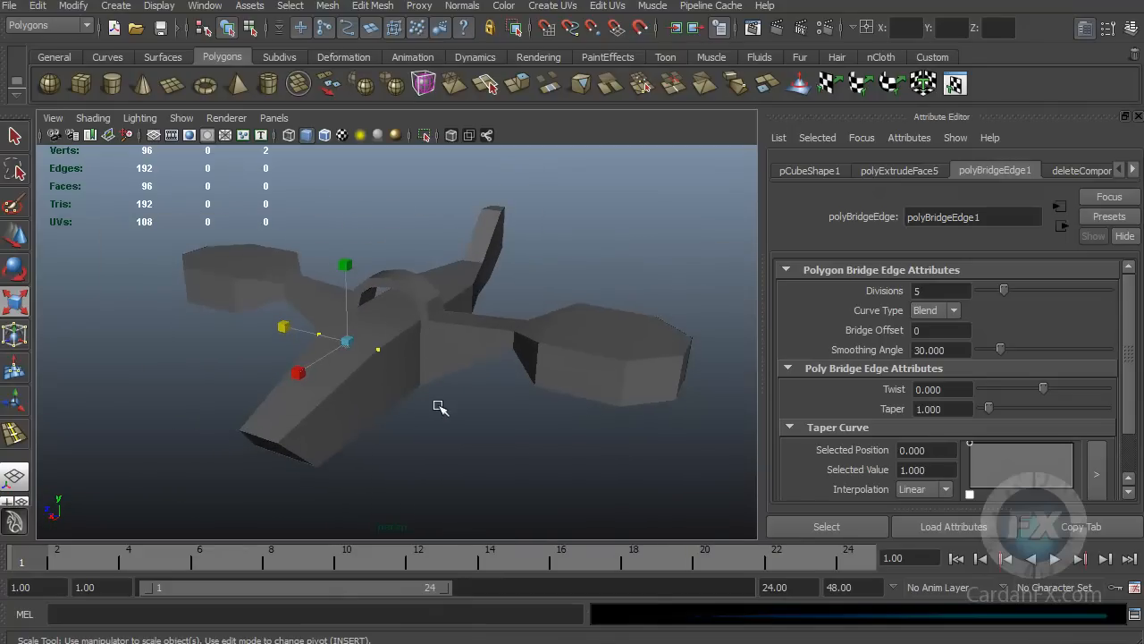
click(423, 340)
Preview the aircraft with smooth mesh display, inspect its rounded shape, and return to the unsmoothed polygon display.
key(3)
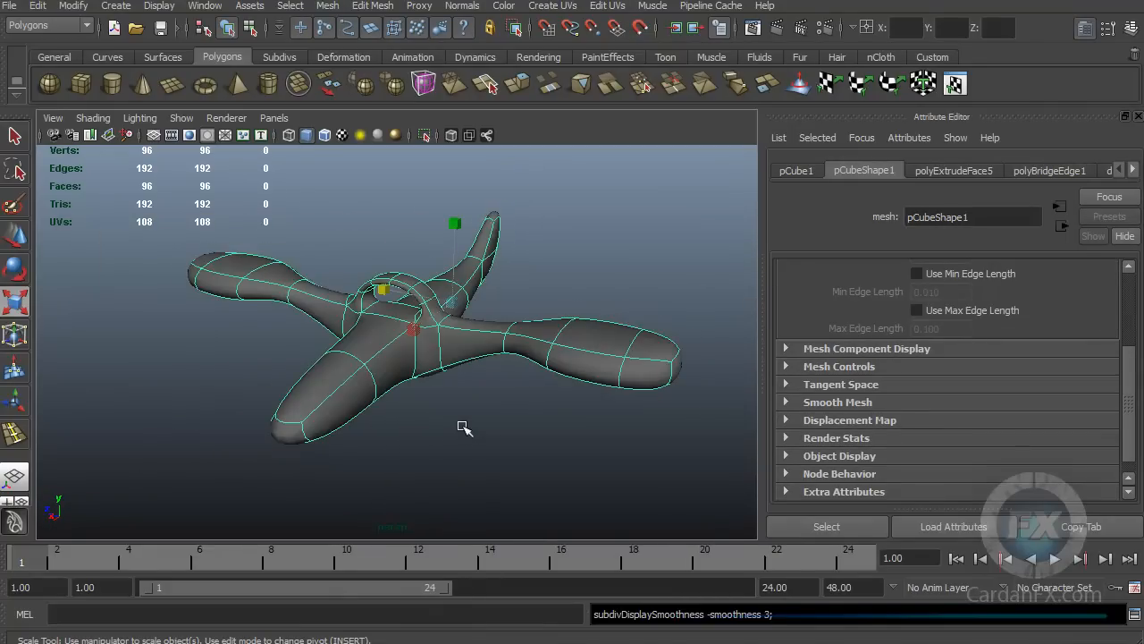
click(479, 421)
alt+drag(501, 409, 519, 424)
click(442, 364)
key(1)
Bevel all edges of the aircraft mesh.
mouse_move(447, 355)
alt+mouse_down()
mouse_move(475, 360)
mouse_move(459, 359)
mouse_move(474, 331)
mouse_move(439, 352)
alt+mouse_up()
alt+drag(435, 306, 456, 295)
alt+drag(440, 251, 413, 261)
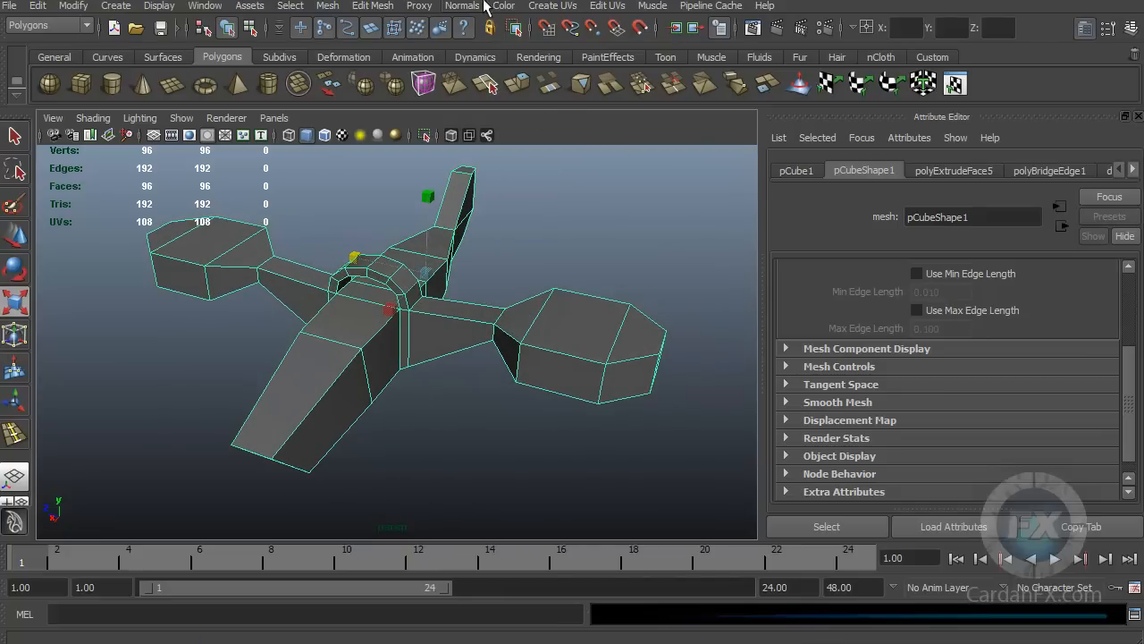
click(372, 5)
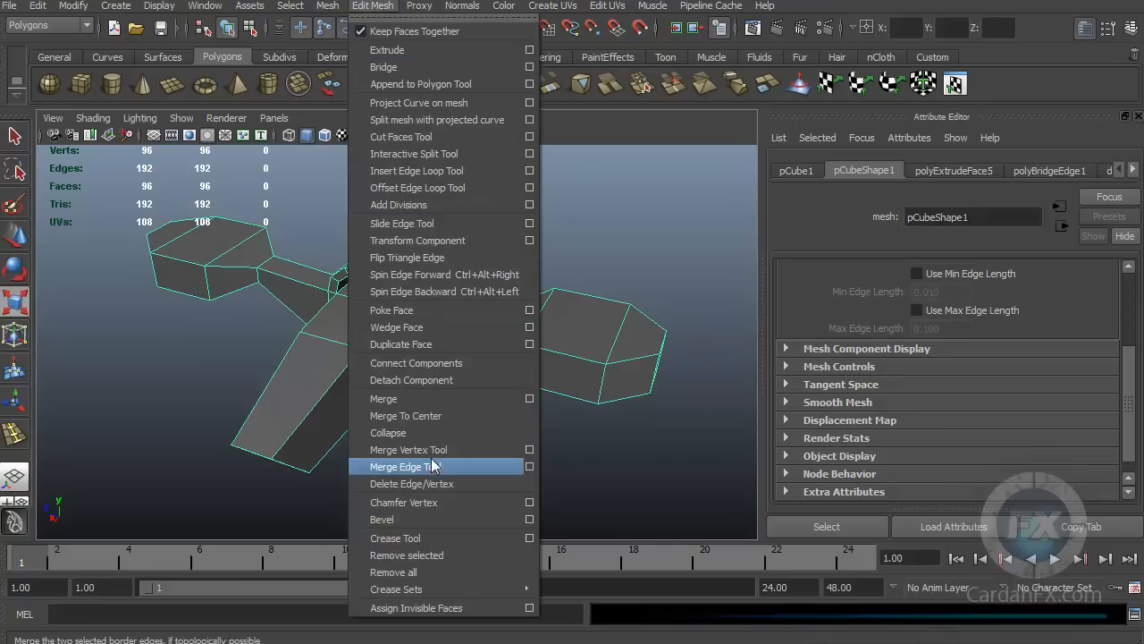
click(391, 519)
alt+drag(335, 398, 362, 389)
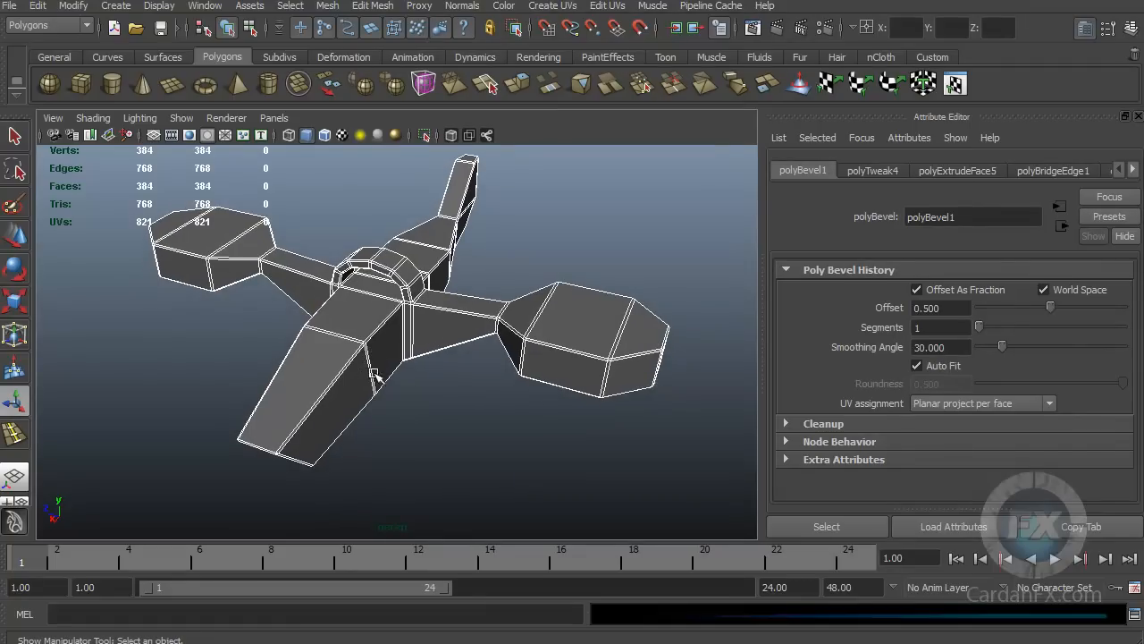
Inspect the beveled edges up close, turn on smooth mesh preview for the aircraft, and deselect it to view its surface.
scroll(374, 376, up, 6)
alt+drag(377, 332, 309, 355)
scroll(317, 375, down, 4)
alt+drag(326, 400, 342, 384)
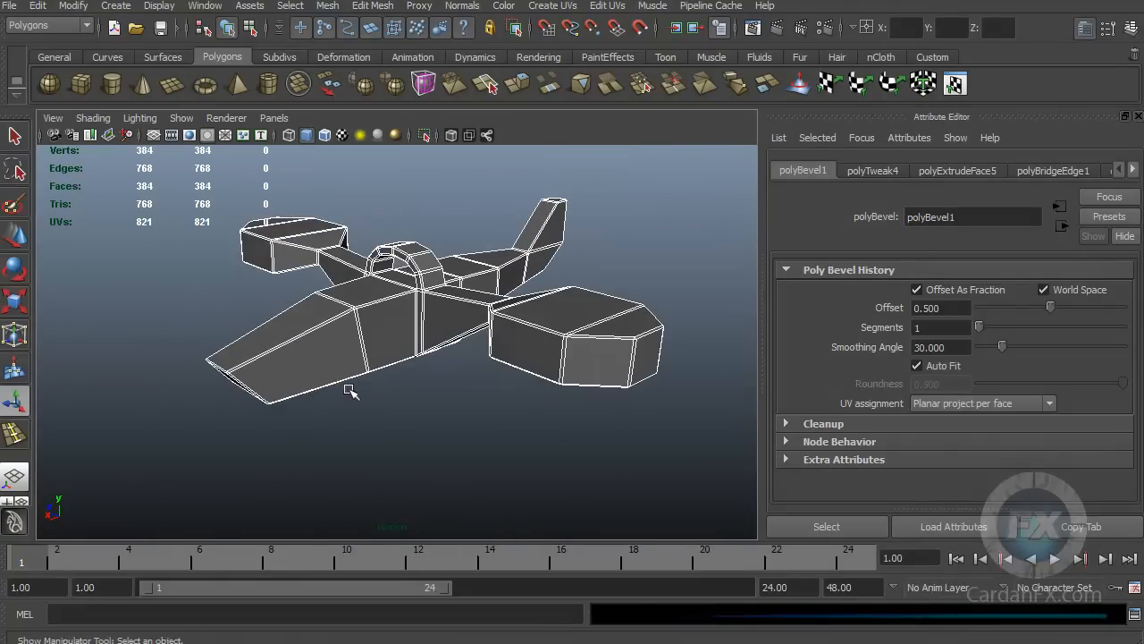
key(3)
right_drag(382, 348, 451, 327)
click(417, 419)
alt+drag(395, 420, 420, 416)
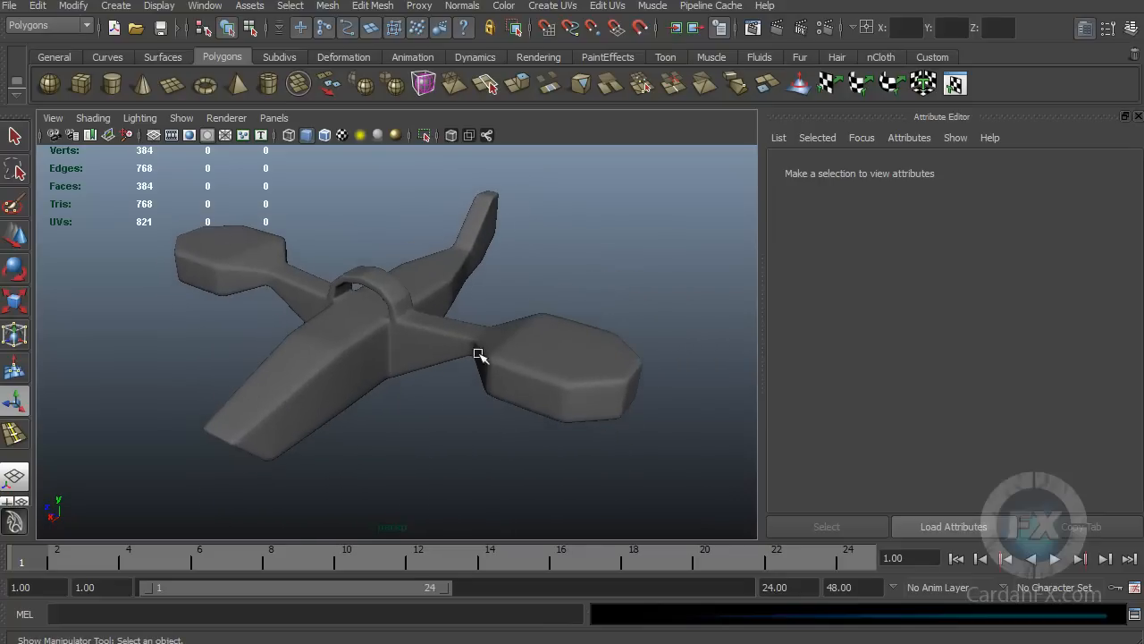
alt+drag(399, 308, 411, 294)
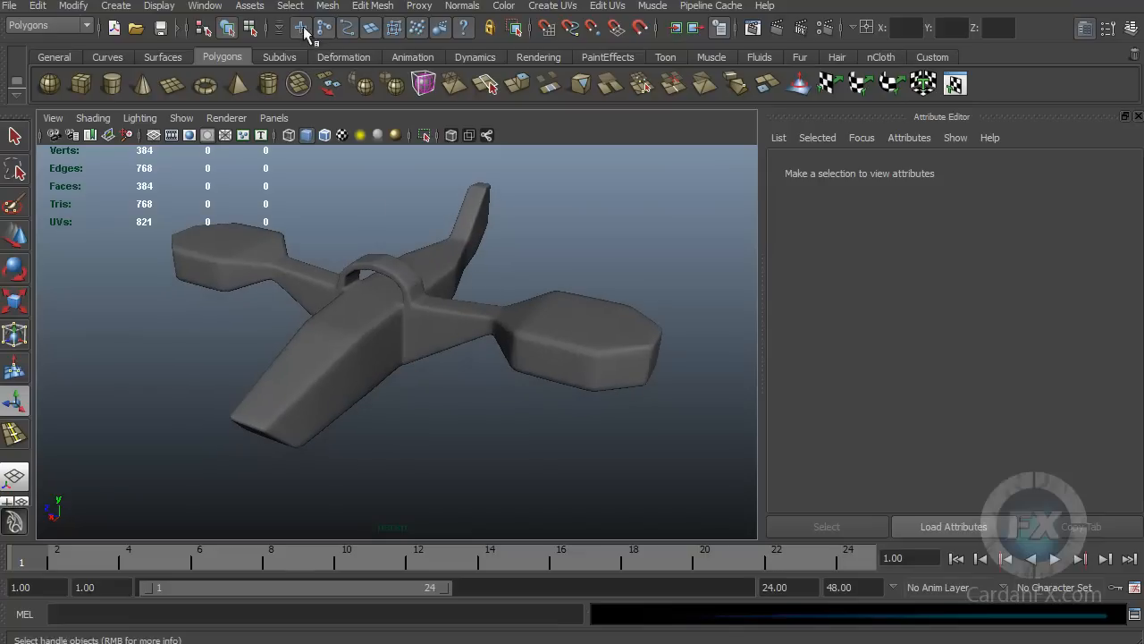
click(329, 7)
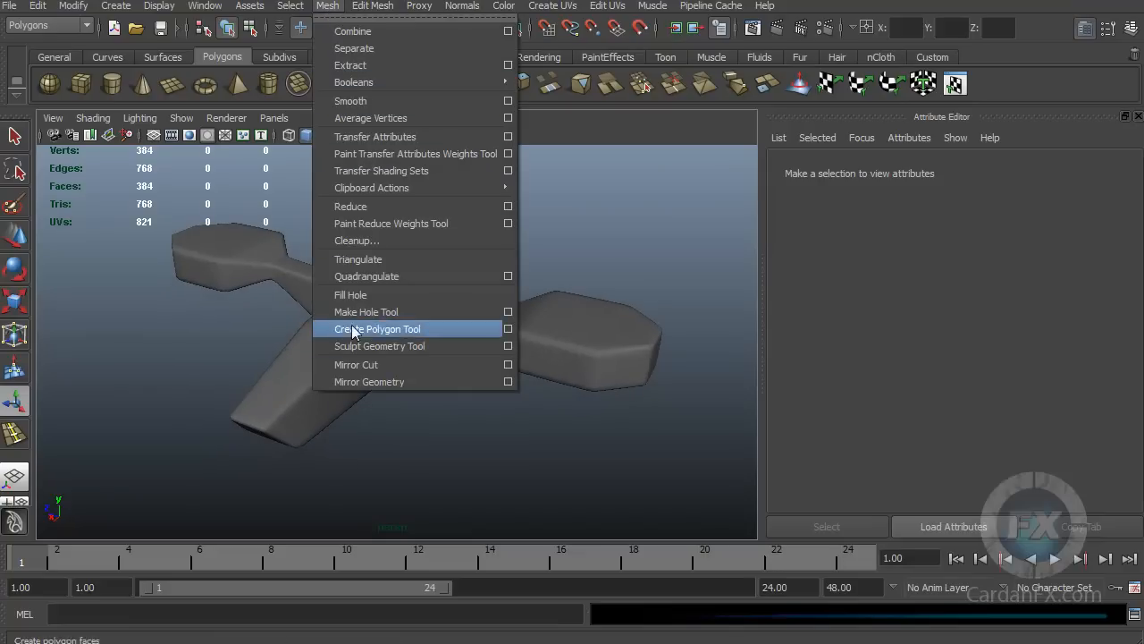
mouse_move(372, 7)
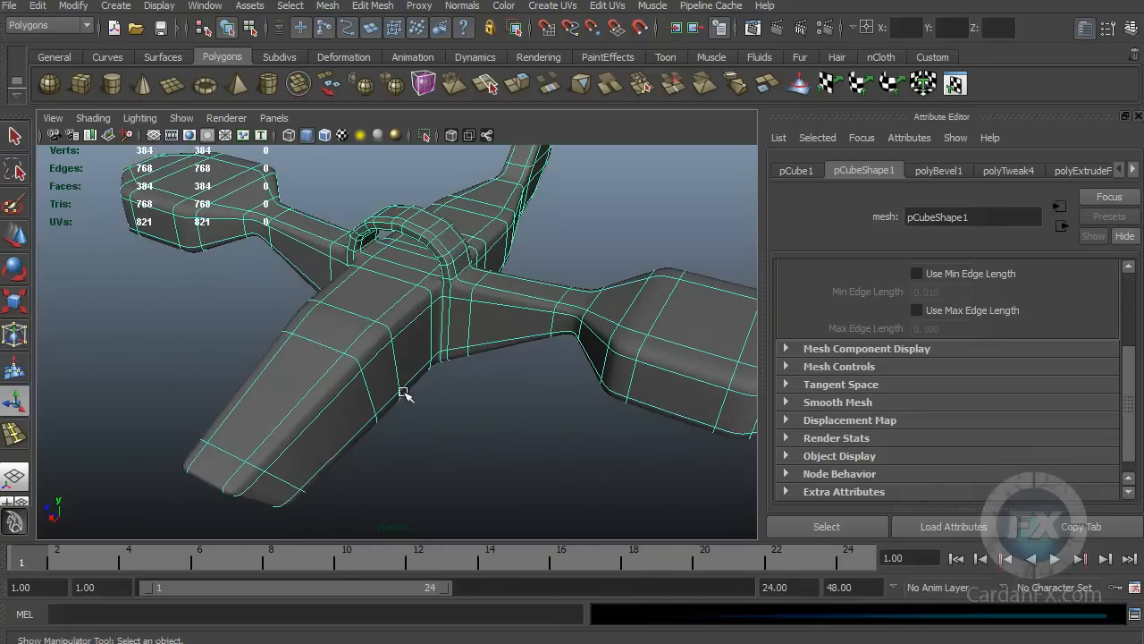
alt+middle_drag(444, 408, 398, 418)
scroll(406, 409, up, 3)
mouse_move(399, 418)
alt+mouse_down()
mouse_move(393, 406)
mouse_move(396, 418)
alt+mouse_up()
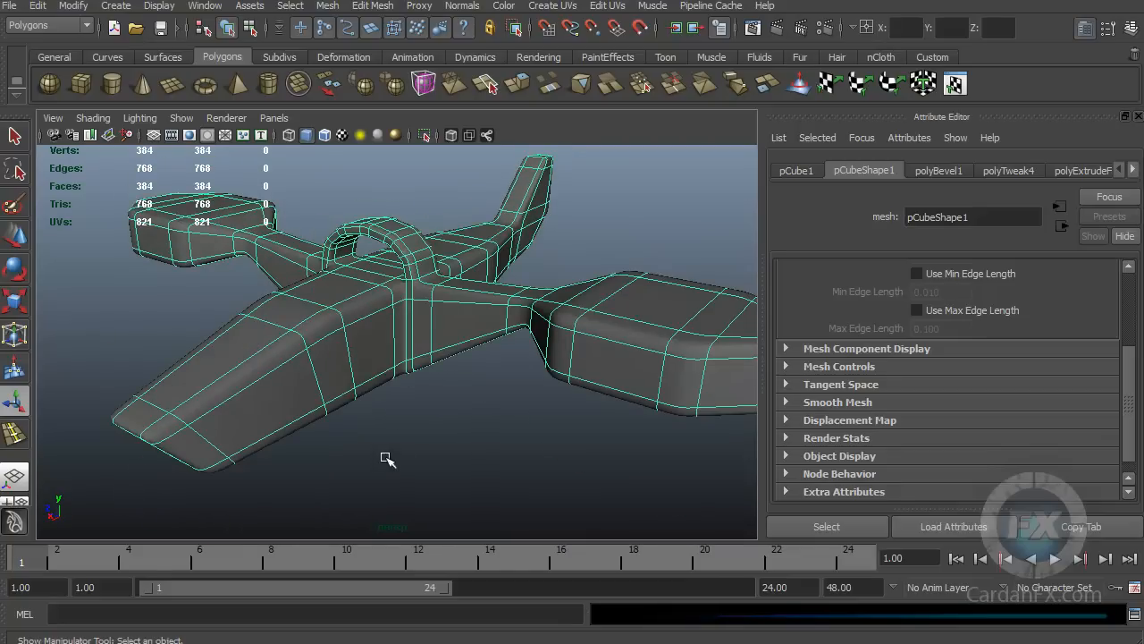
alt+drag(379, 456, 418, 431)
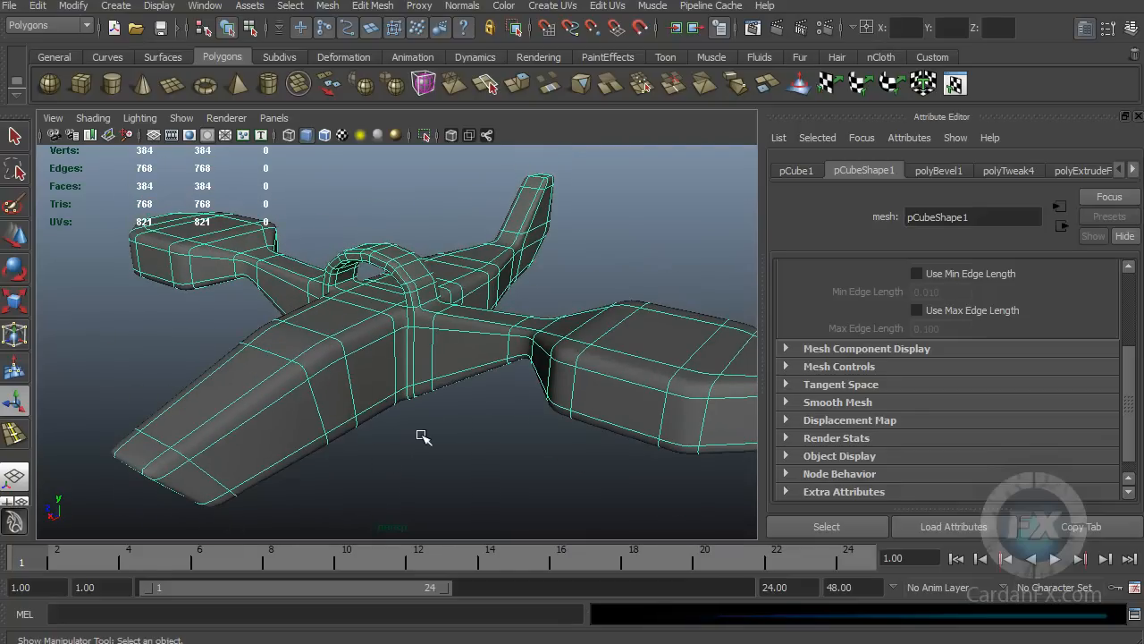